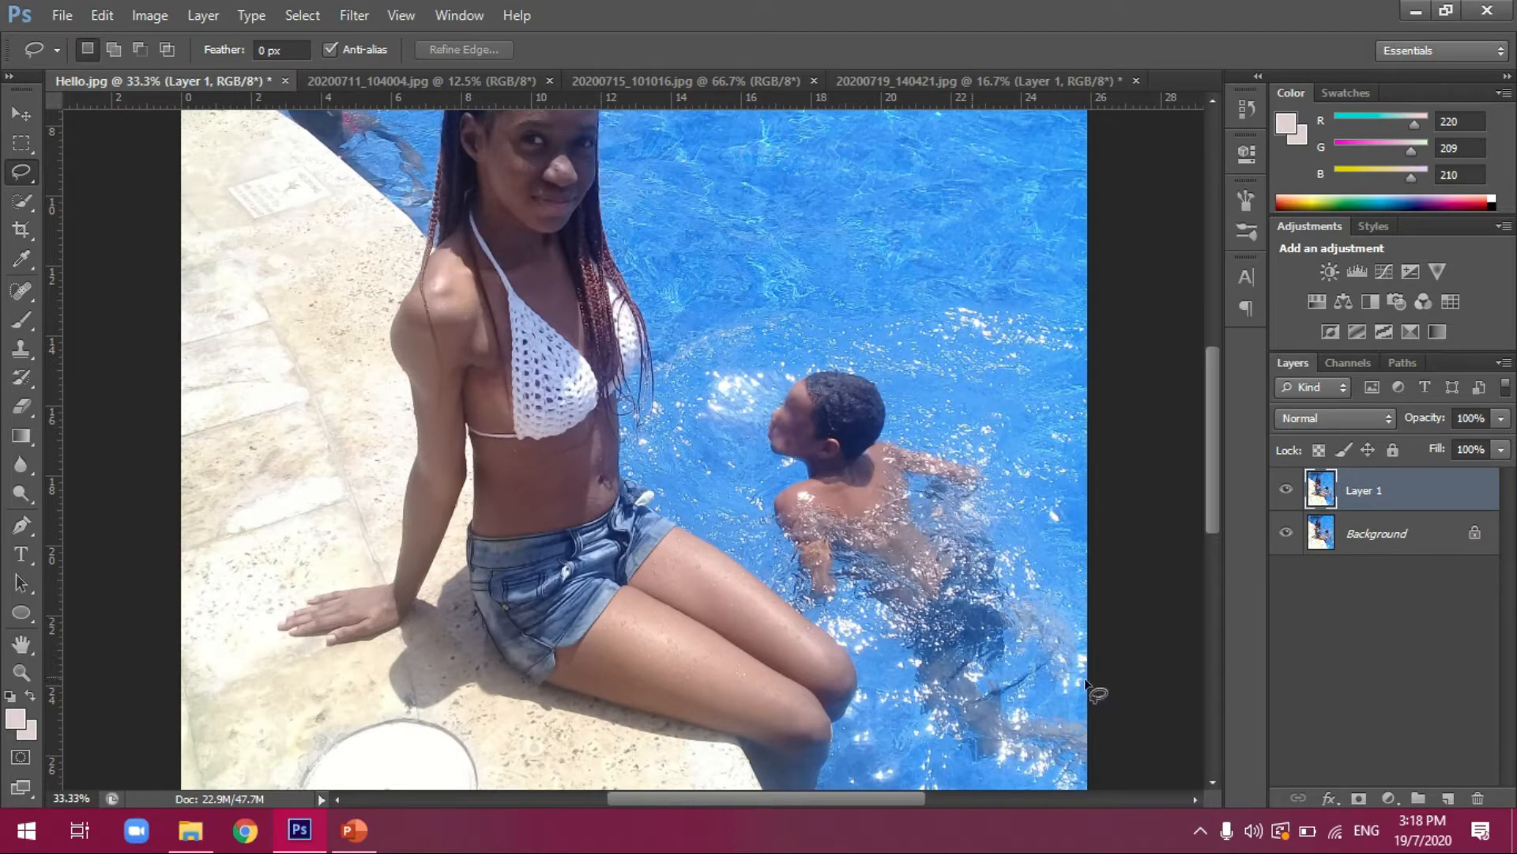
- Outline the boy swimming beside the woman's knees with the Lasso tool, including his arms and submerged legs
left_click_drag(1215, 469, 1194, 435)
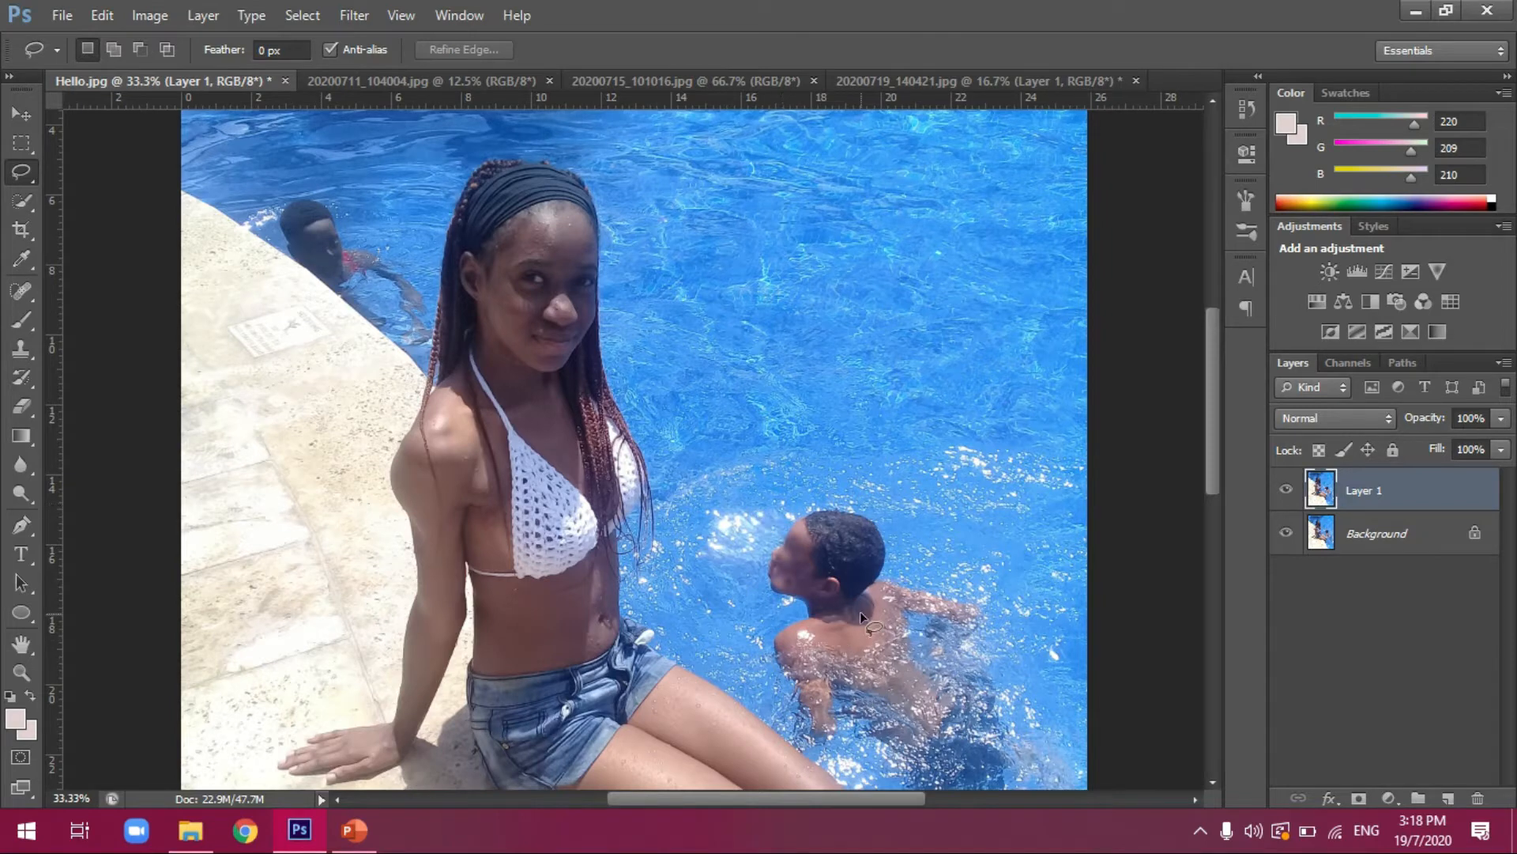
right_click(27, 173)
left_click(93, 174)
left_click_drag(1208, 443, 1209, 487)
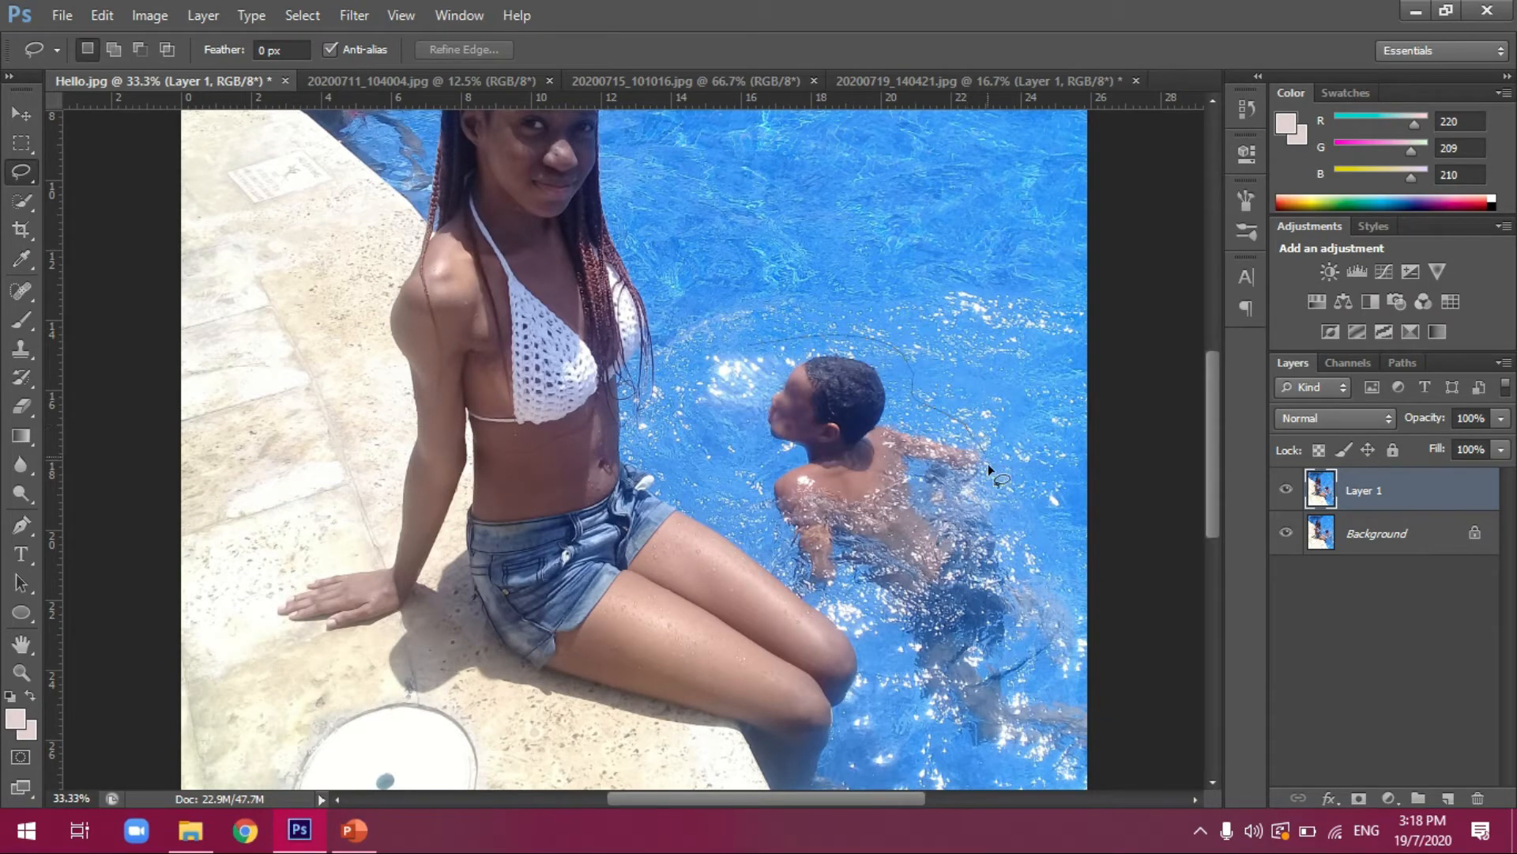
left_click_drag(991, 483, 998, 510)
mouse_move(1089, 642)
left_mouse_down()
mouse_move(1044, 669)
mouse_move(1022, 643)
left_mouse_up()
mouse_move(1080, 700)
left_mouse_down()
mouse_move(1087, 742)
mouse_move(1053, 755)
mouse_move(976, 746)
mouse_move(931, 719)
mouse_move(939, 739)
mouse_move(913, 718)
mouse_move(875, 607)
left_mouse_up()
left_click_drag(751, 361, 752, 362)
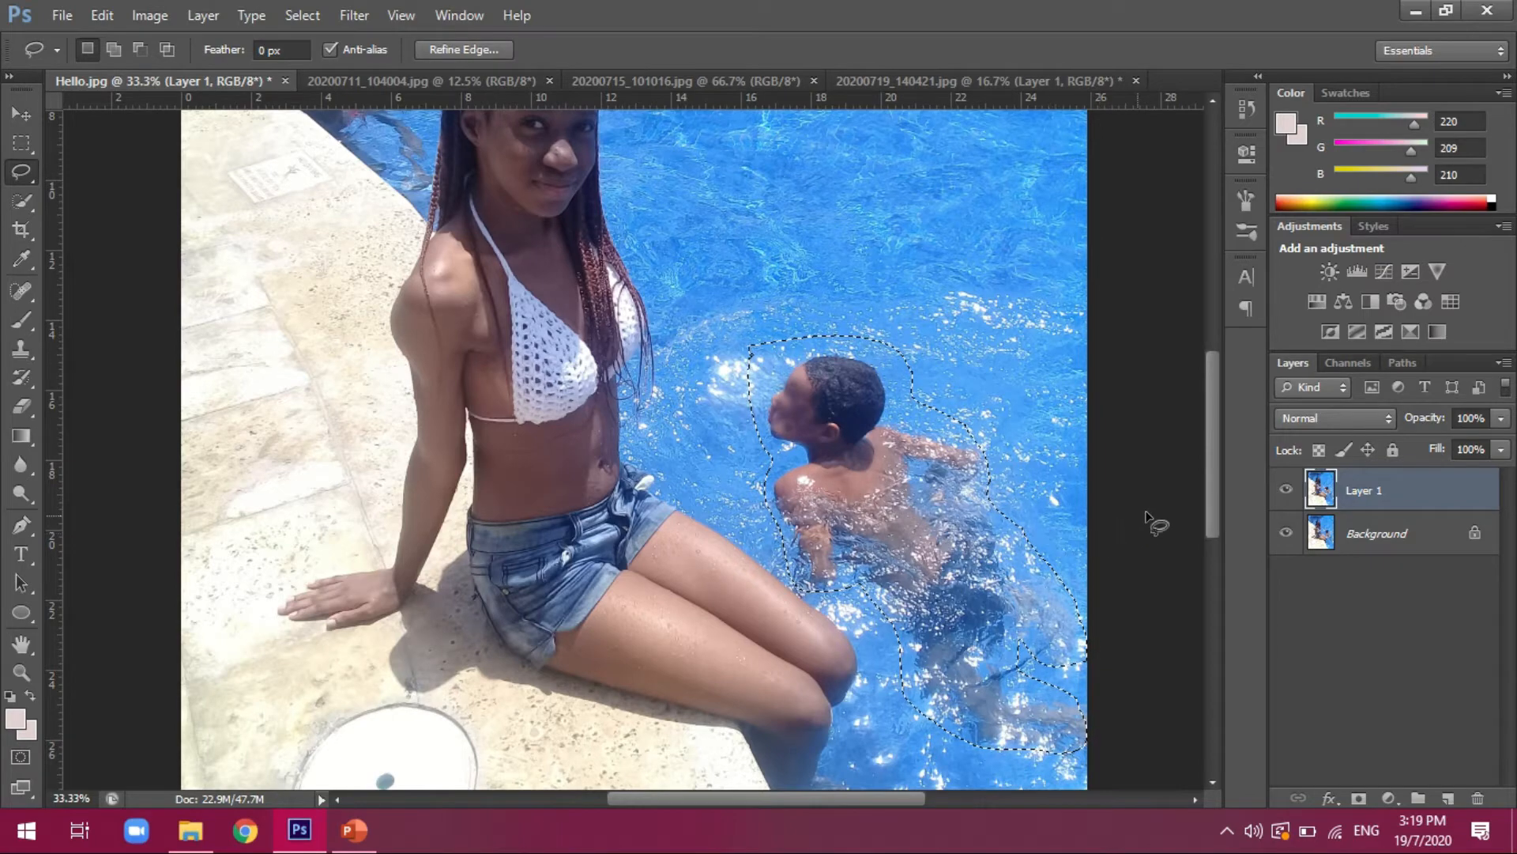
- Remove the selected boy with a Content-Aware fill in Normal mode at 100% opacity and clear the selection
left_click_drag(1215, 486, 1196, 420)
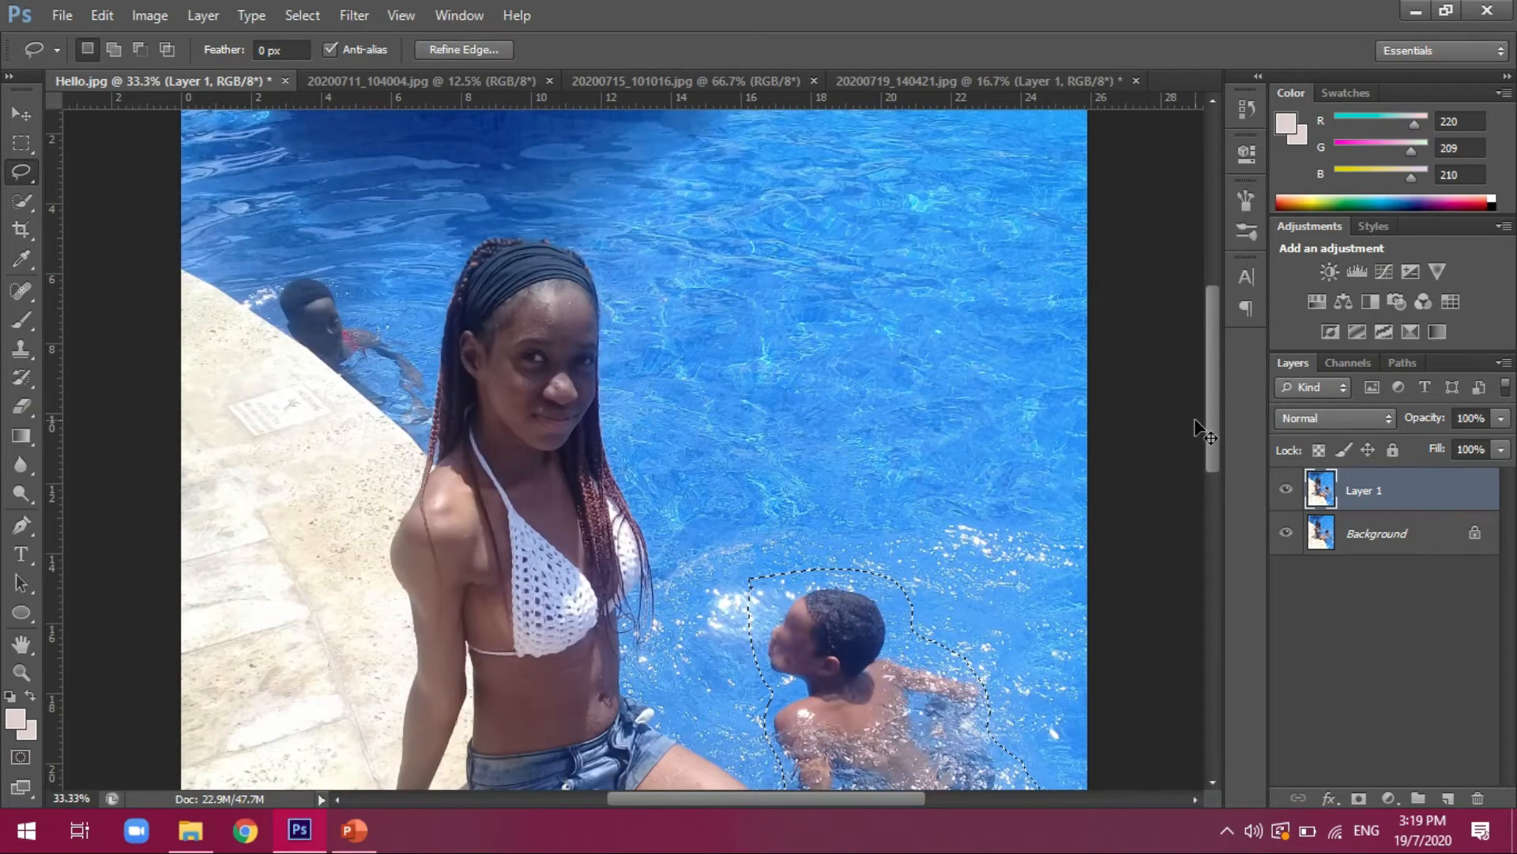
key("ctrl+minus")
key("ctrl+minus")
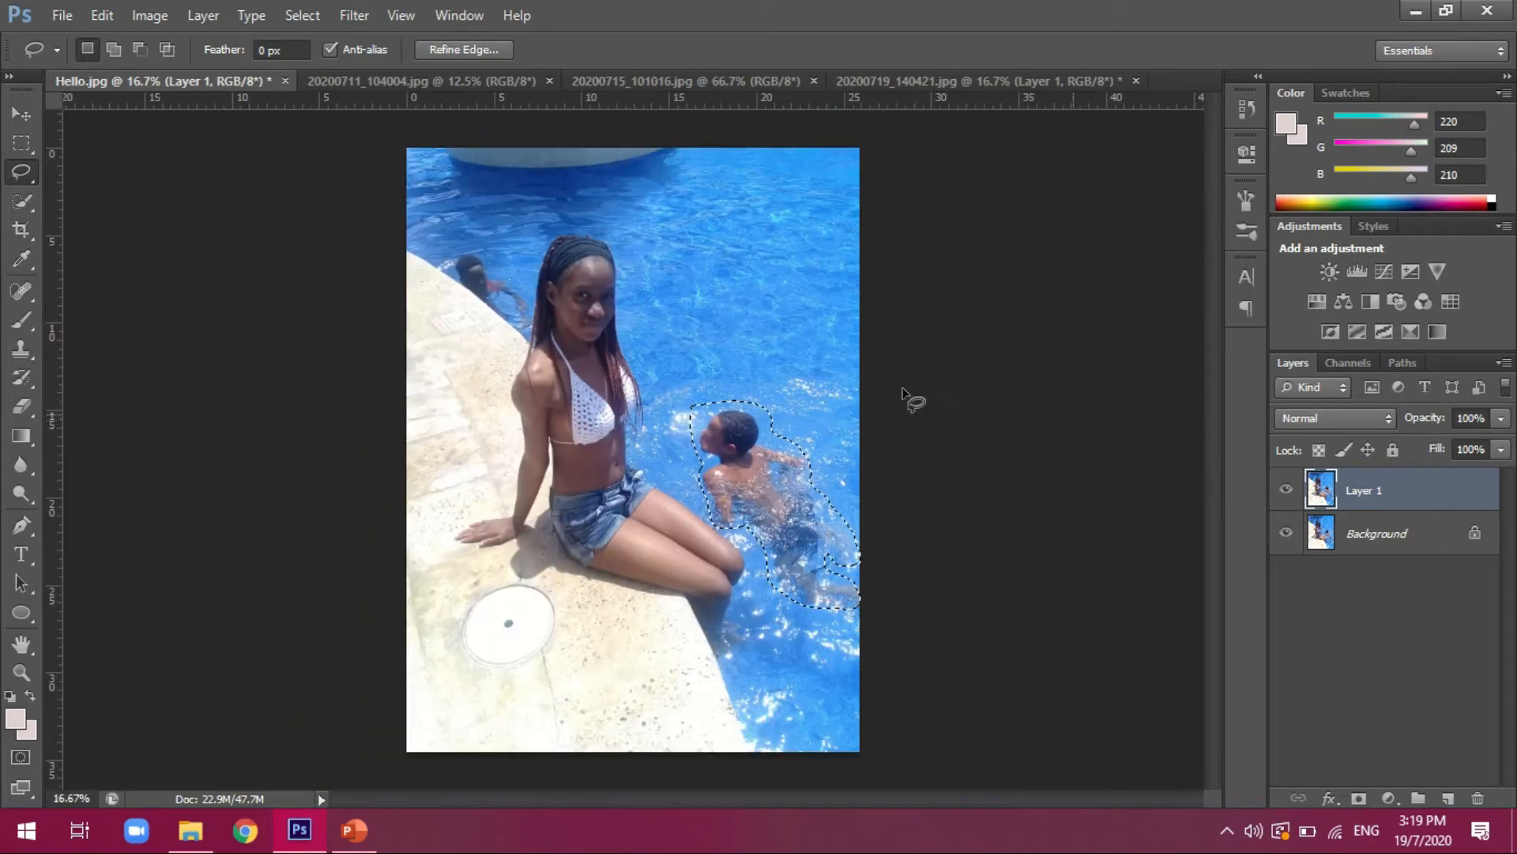
left_click(109, 14)
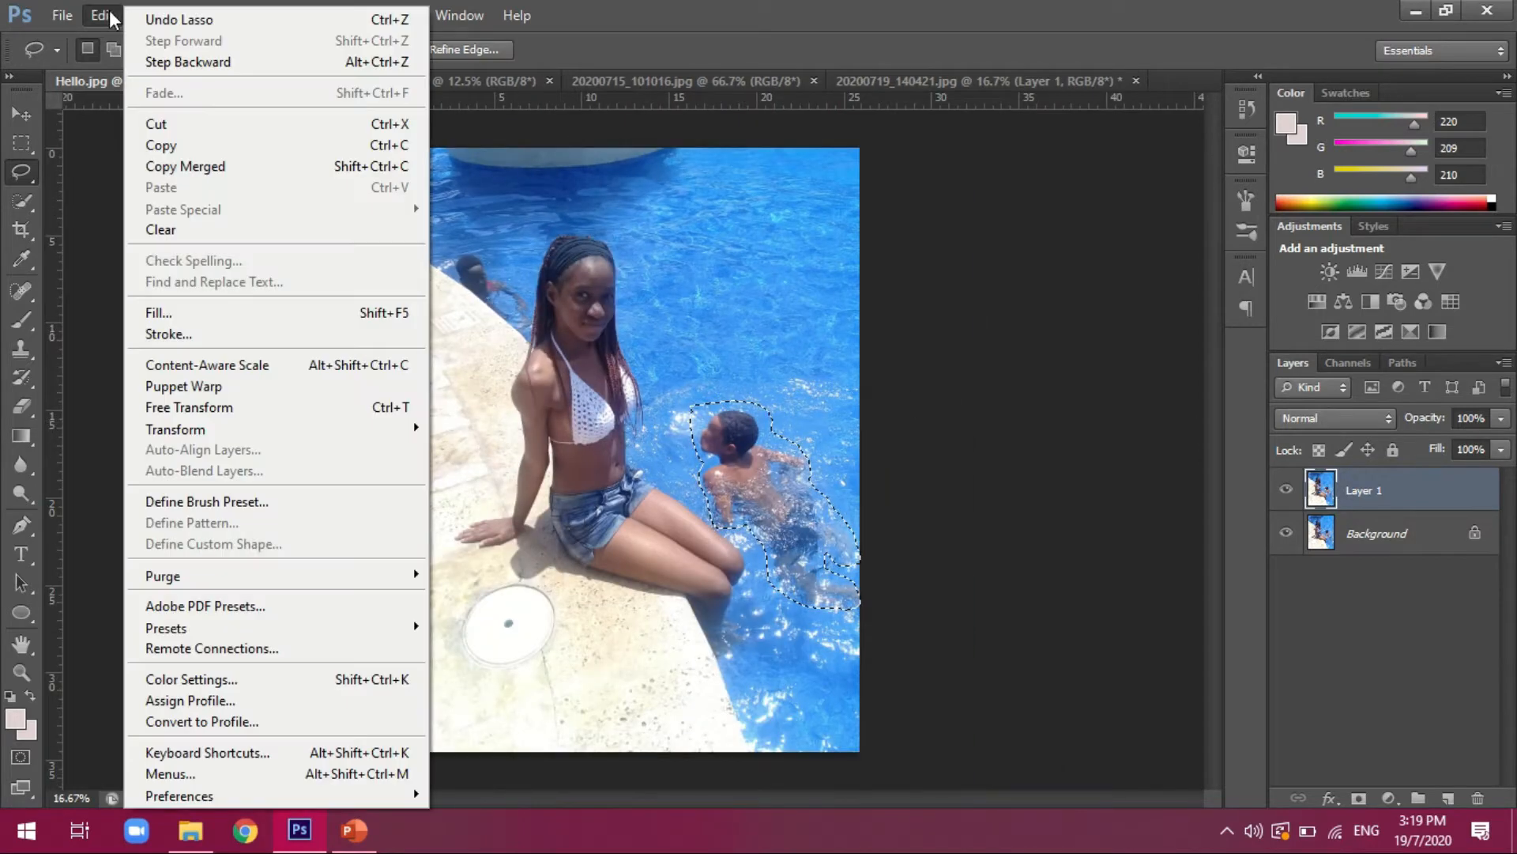
left_click(348, 312)
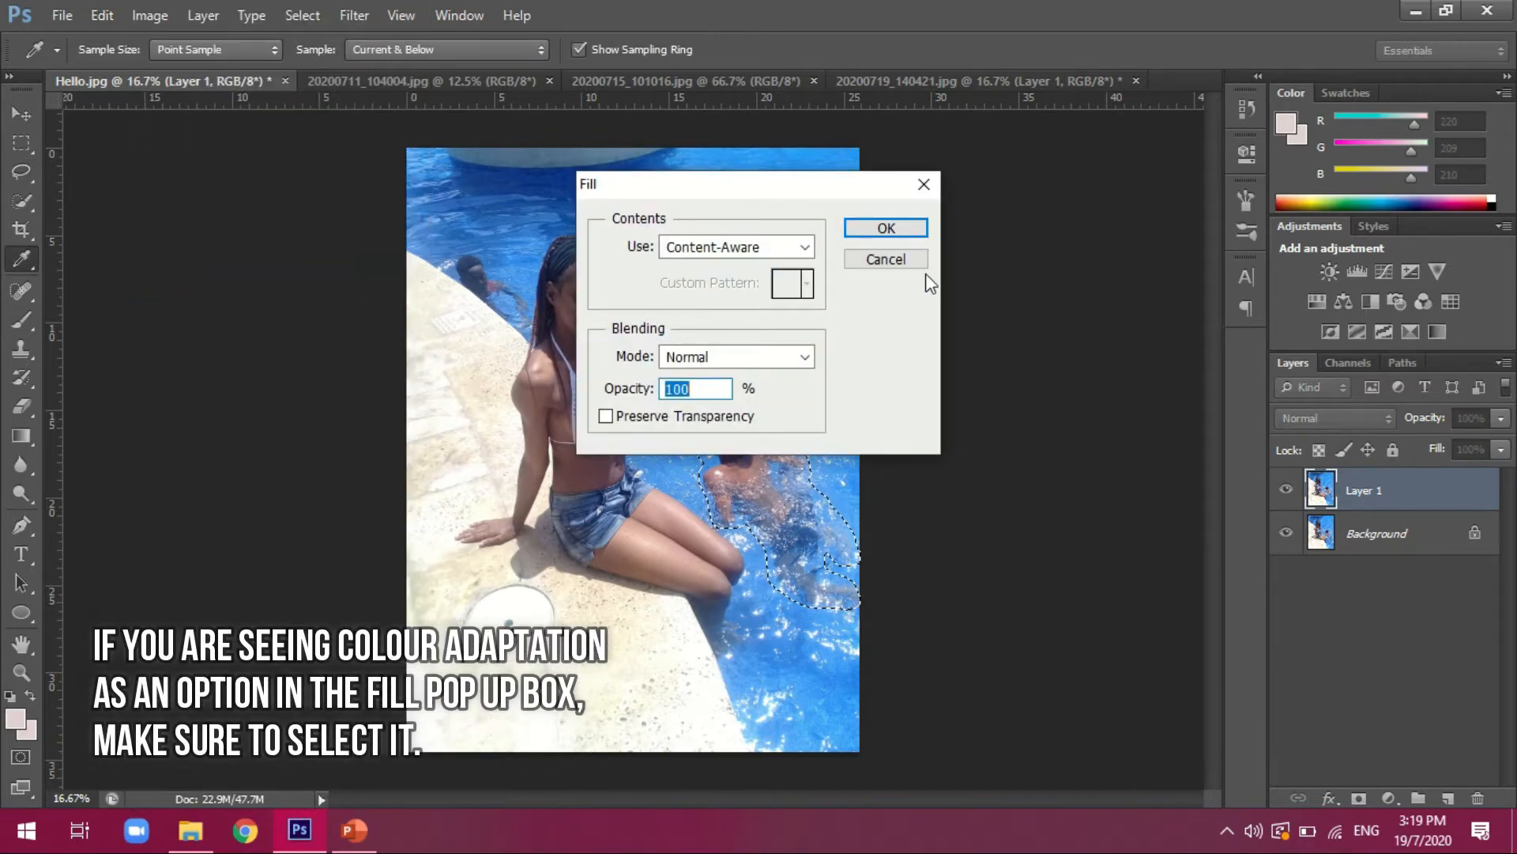
left_click(908, 232)
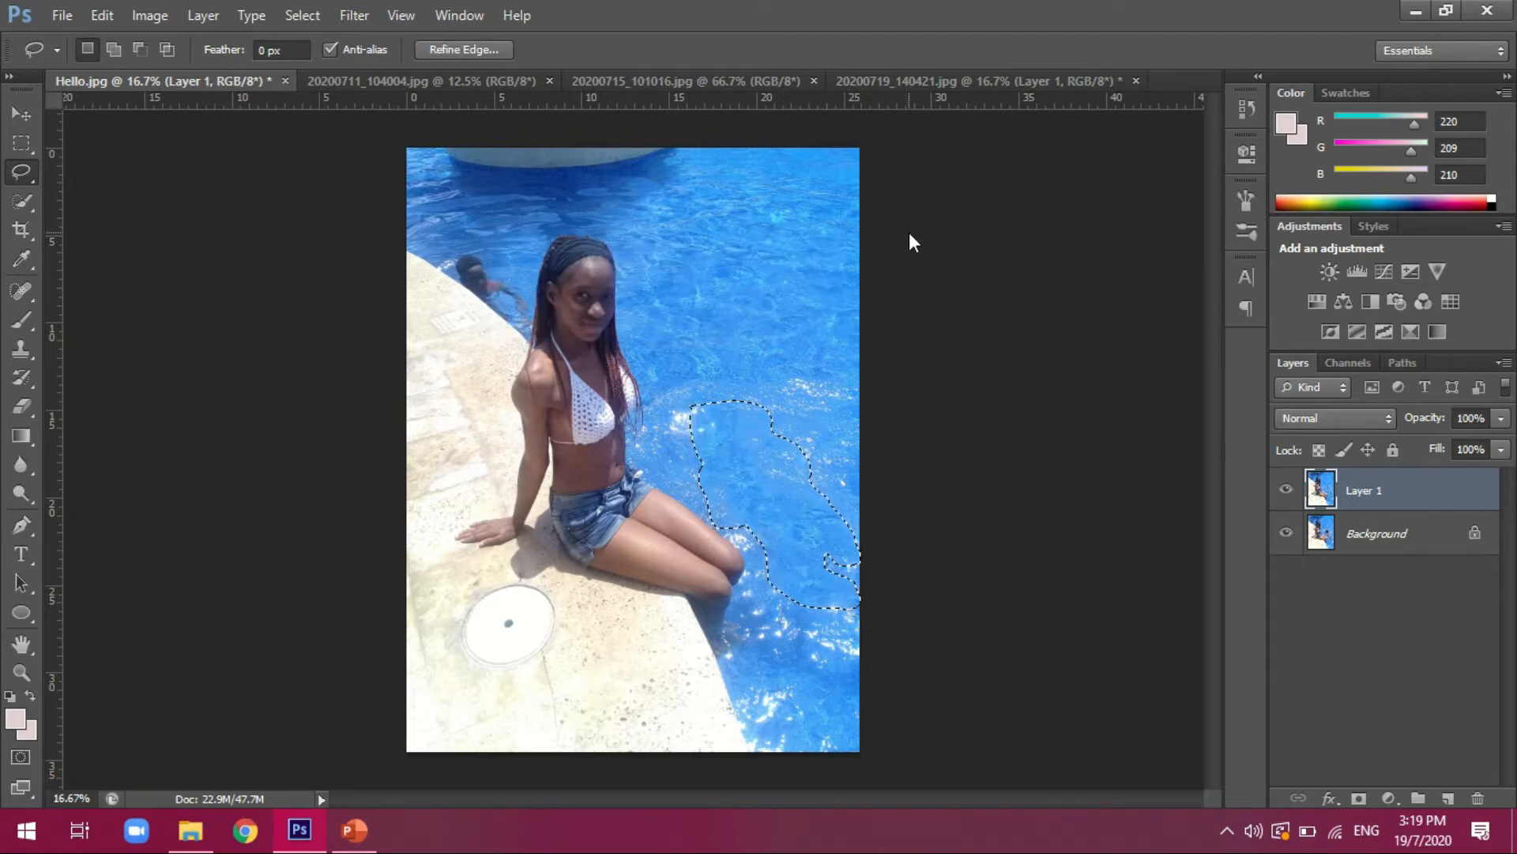
key("ctrl+d")
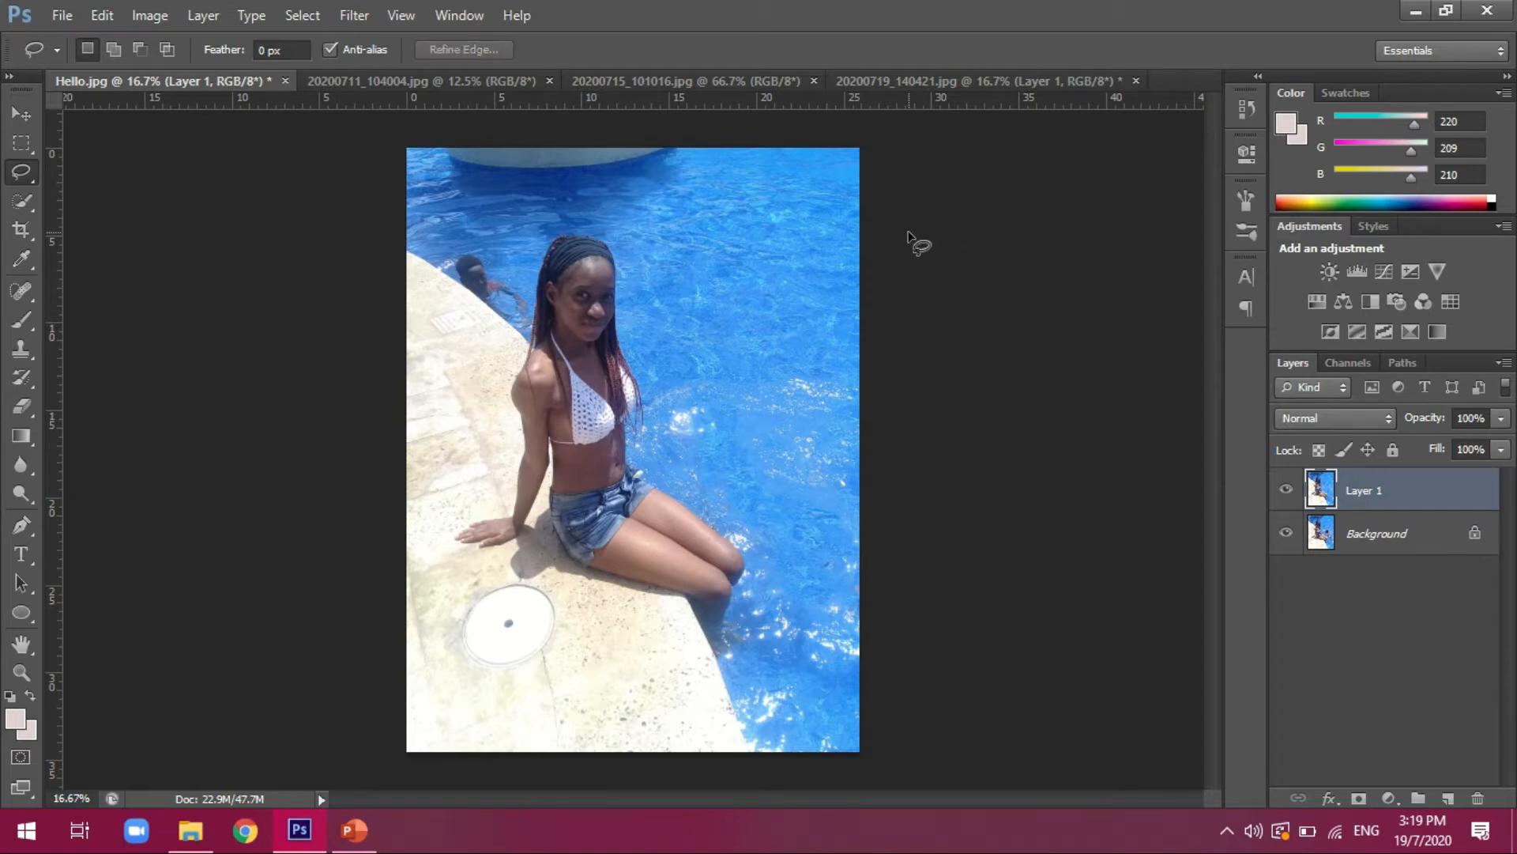
- Lasso the second swimmer behind the woman, keeping the lower side of the outline along the edge of the pool
key("ctrl+plus")
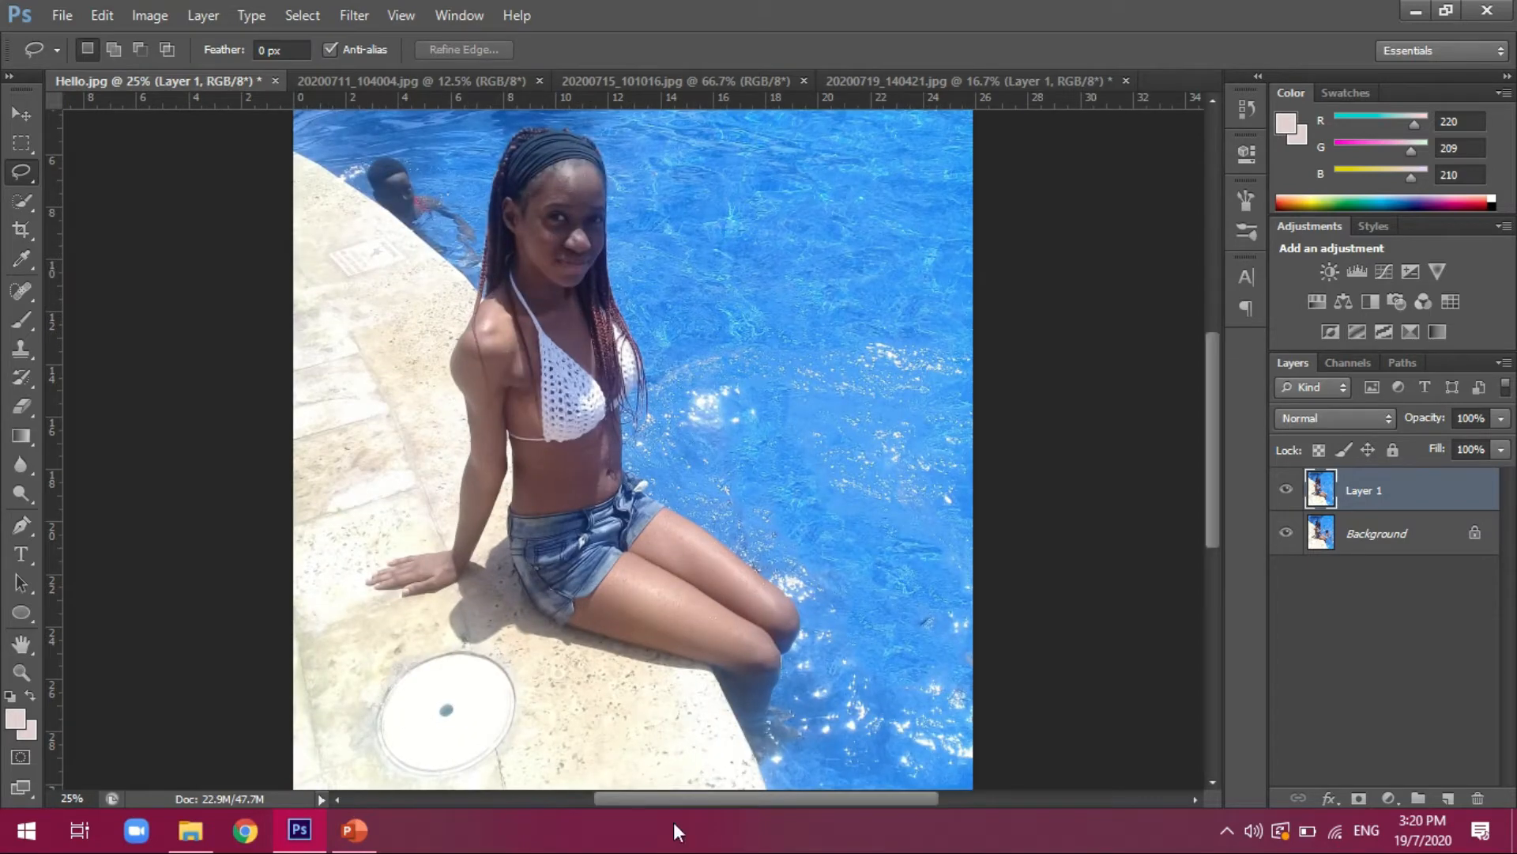
left_click_drag(705, 800, 625, 806)
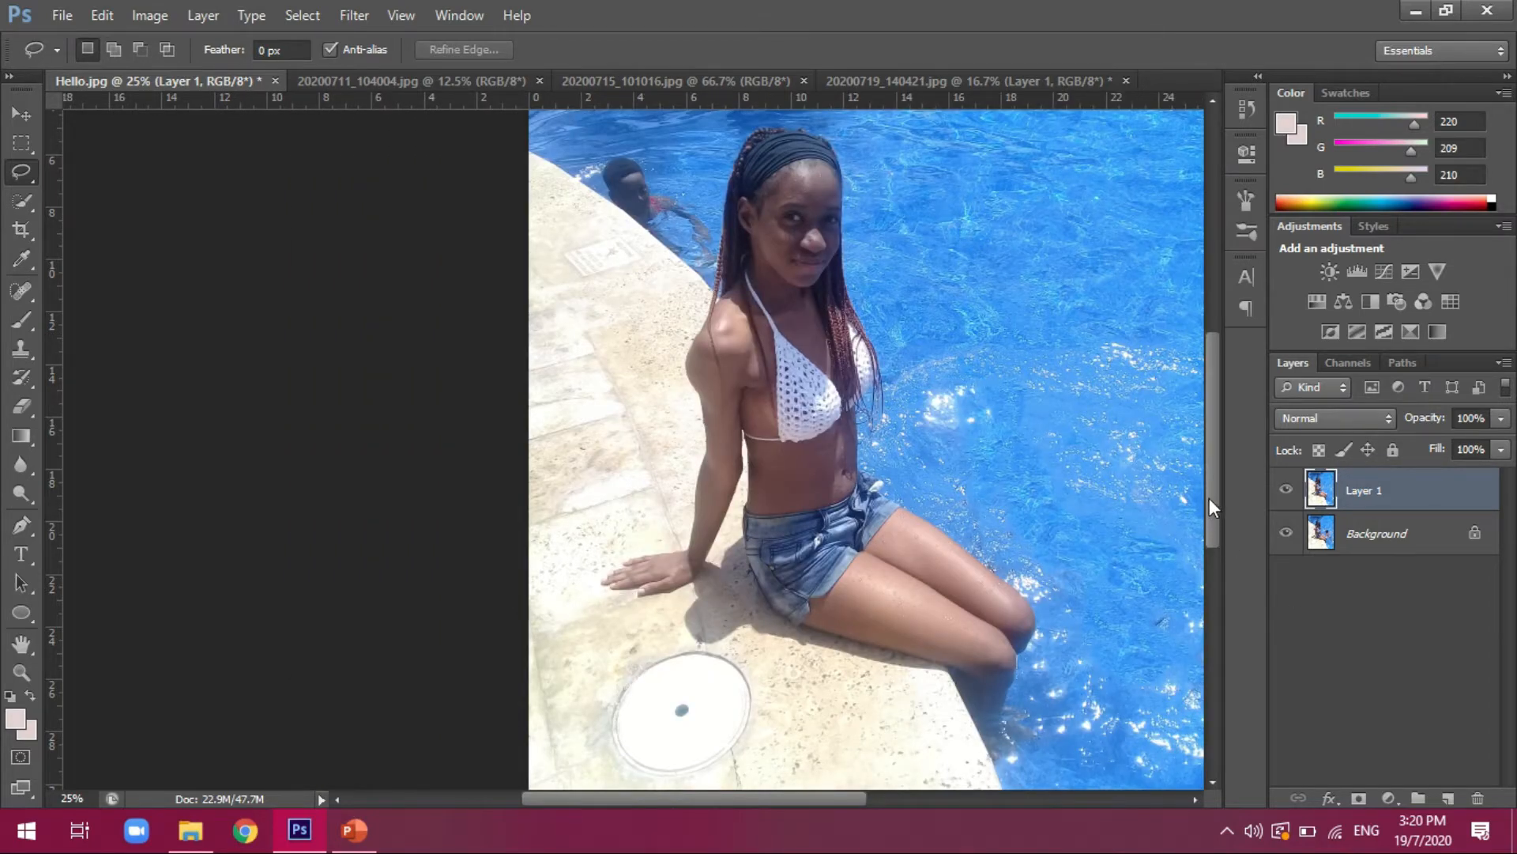
left_click_drag(1209, 498, 1199, 456)
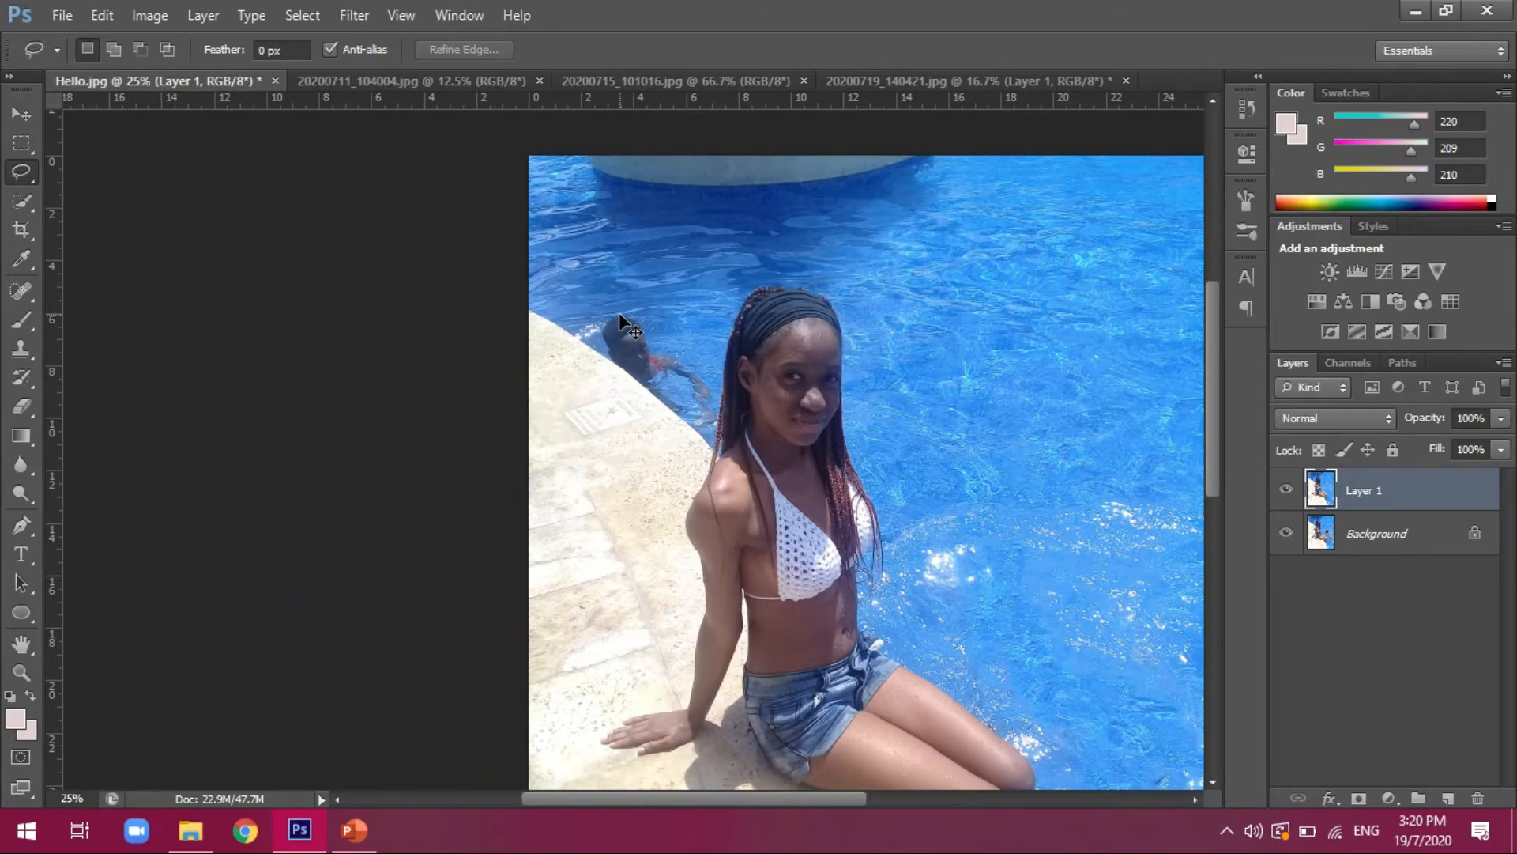
key("ctrl+plus")
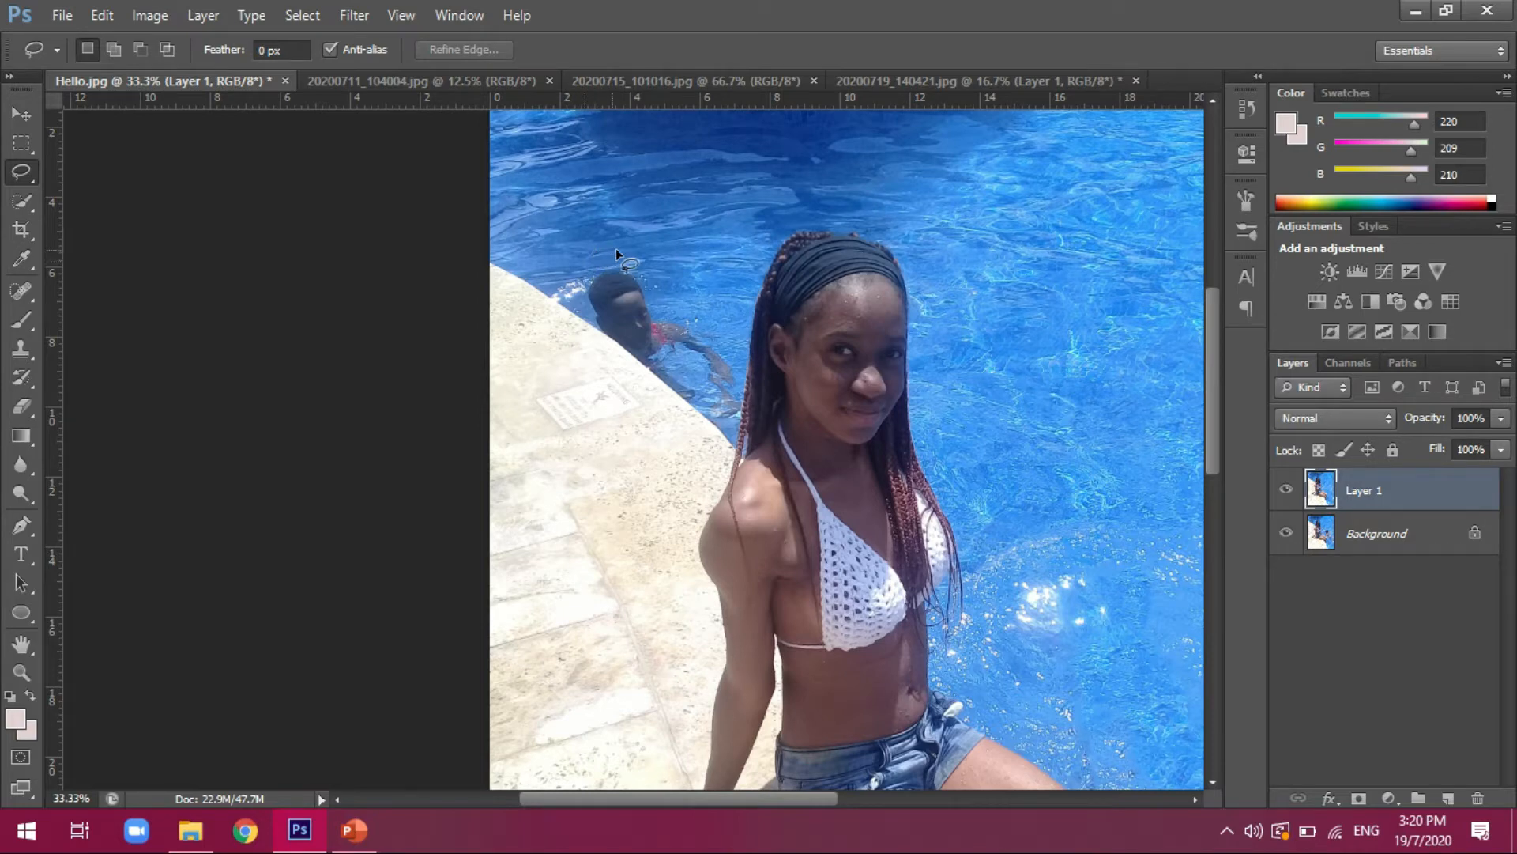
left_click_drag(617, 252, 663, 288)
mouse_move(723, 334)
left_mouse_down()
mouse_move(739, 404)
mouse_move(710, 416)
mouse_move(586, 319)
left_mouse_up()
left_click_drag(581, 255, 596, 250)
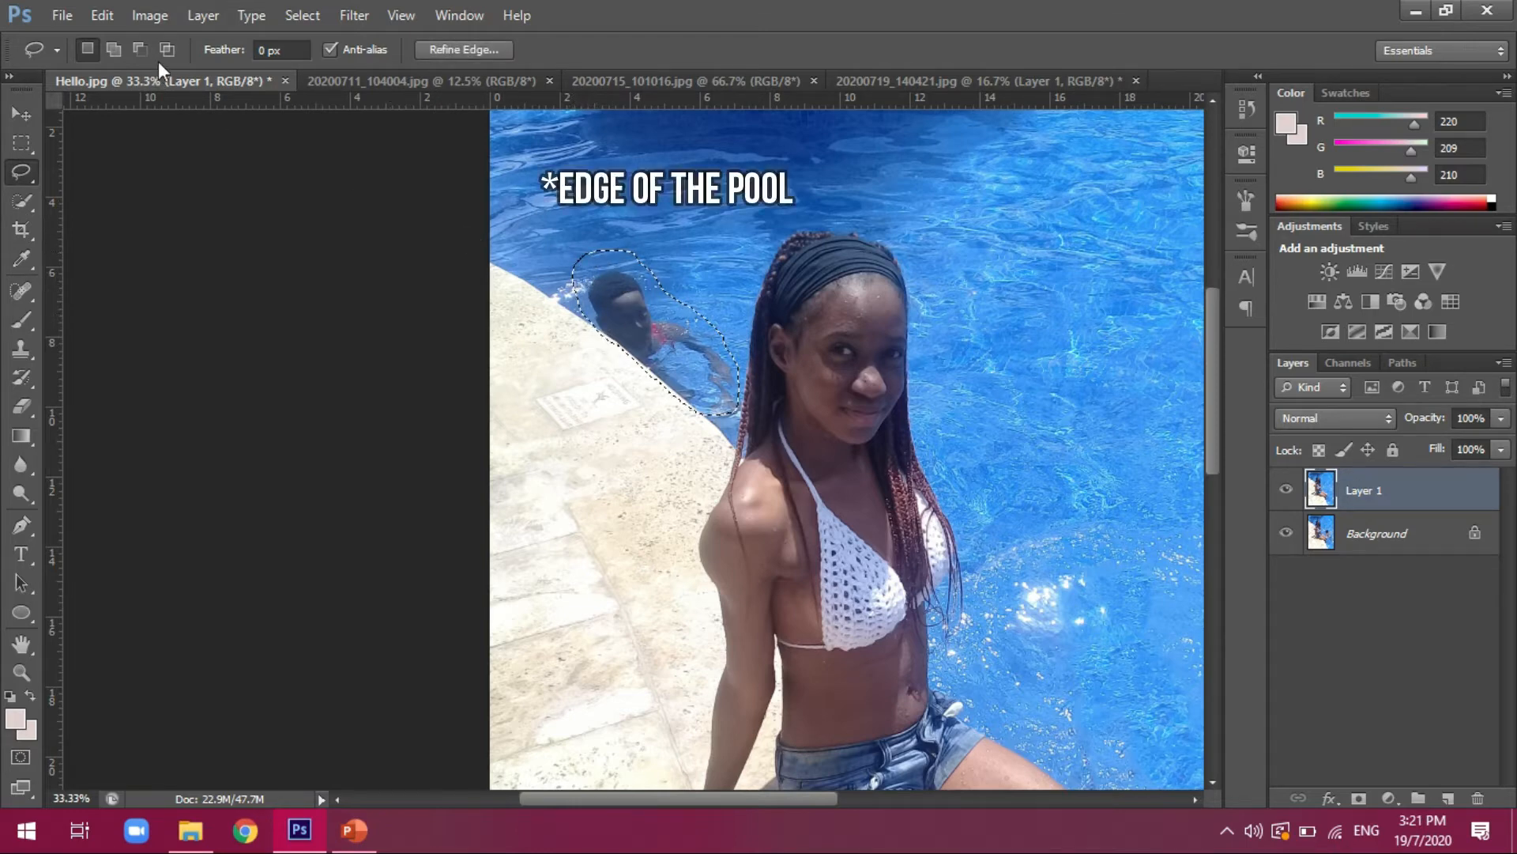
- Replace the swimmer at the pool edge with a Content-Aware fill at 100% opacity and deselect the area
left_click(103, 15)
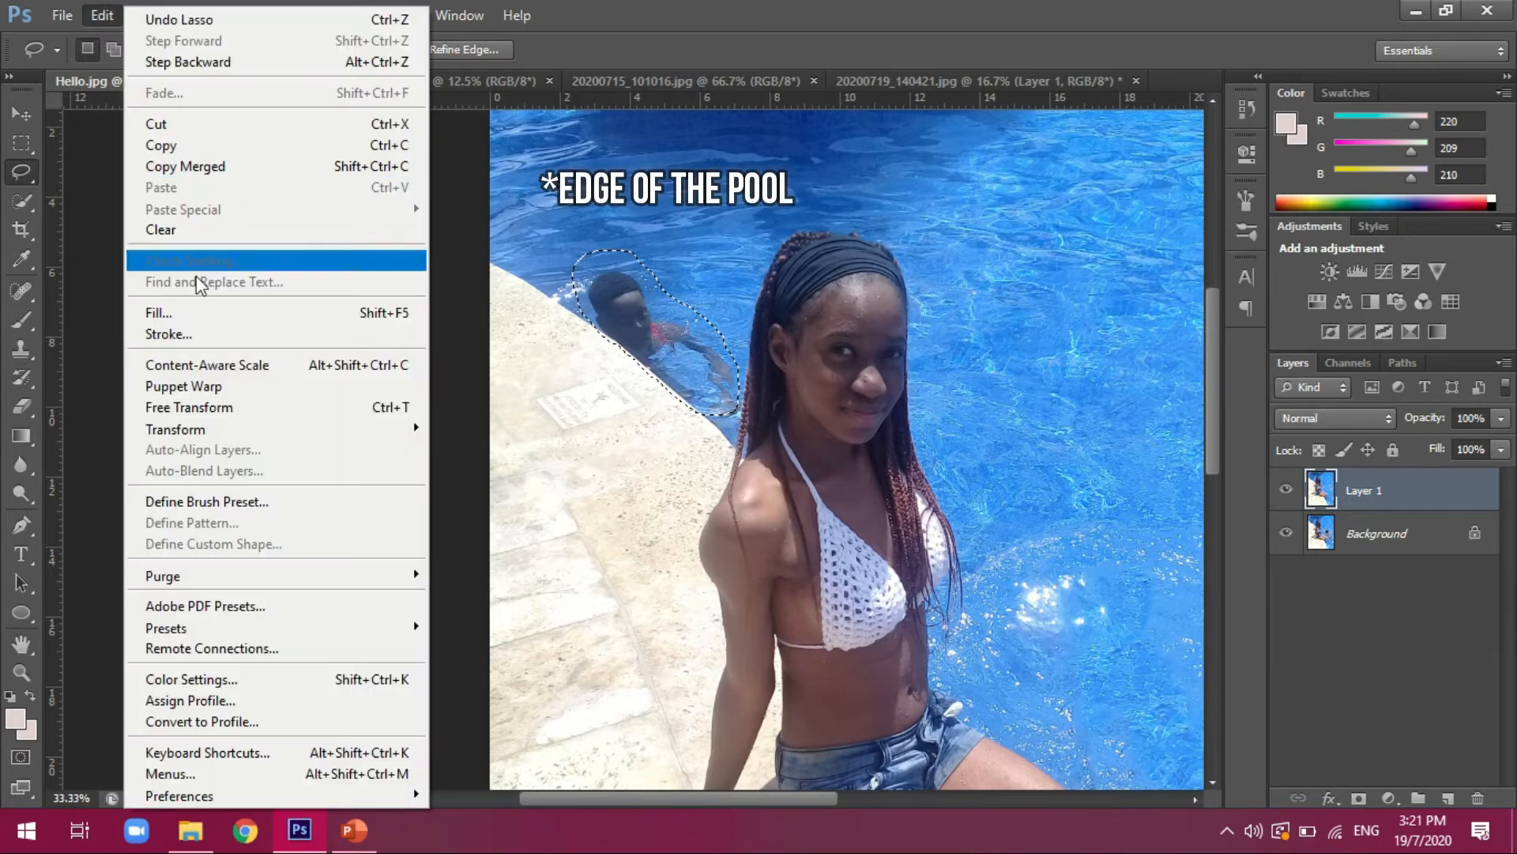
left_click(197, 310)
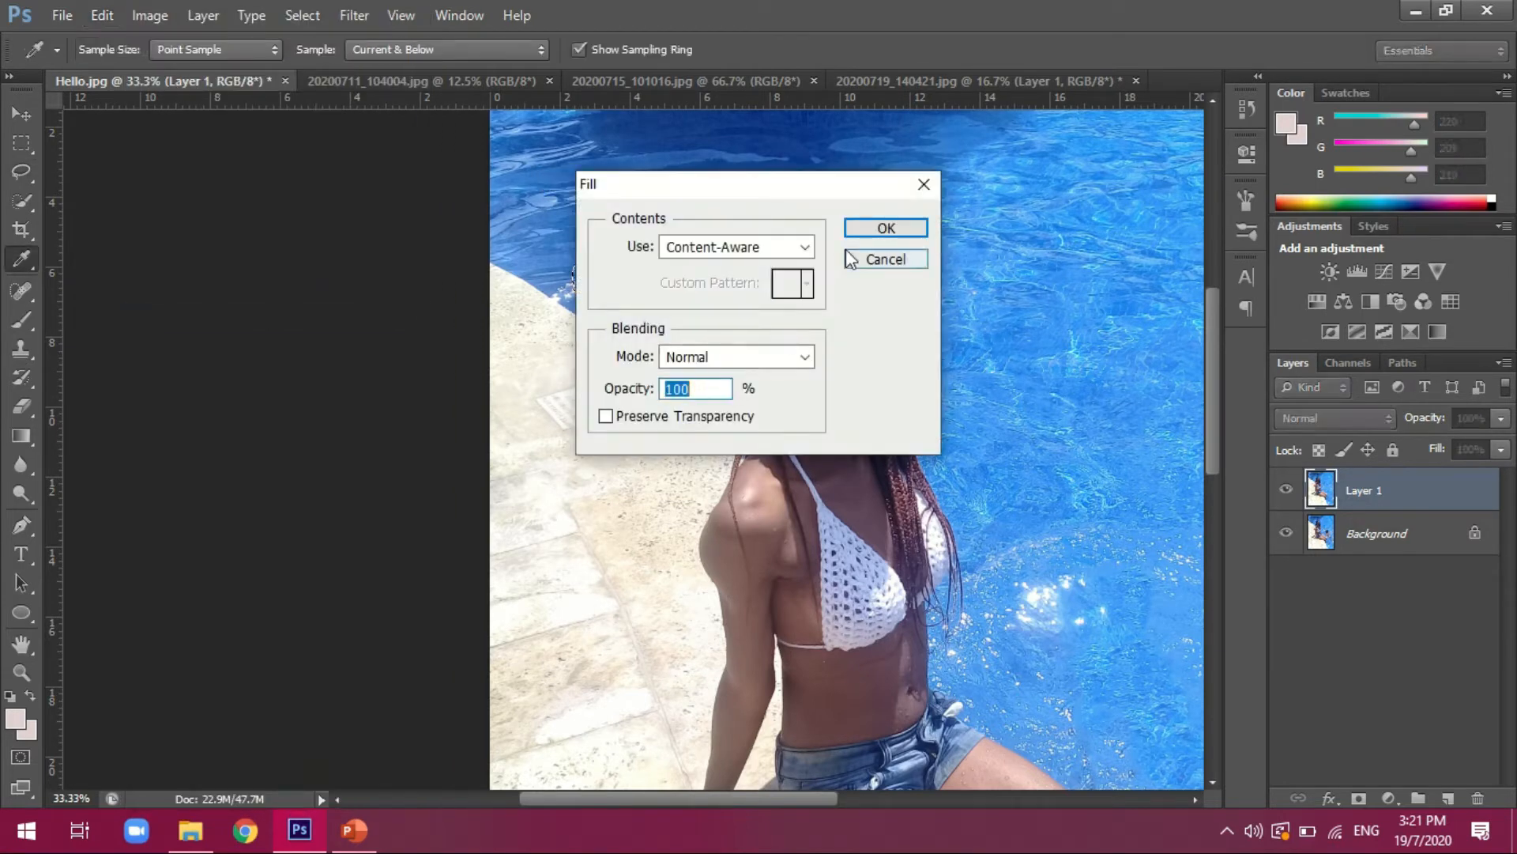
left_click(863, 227)
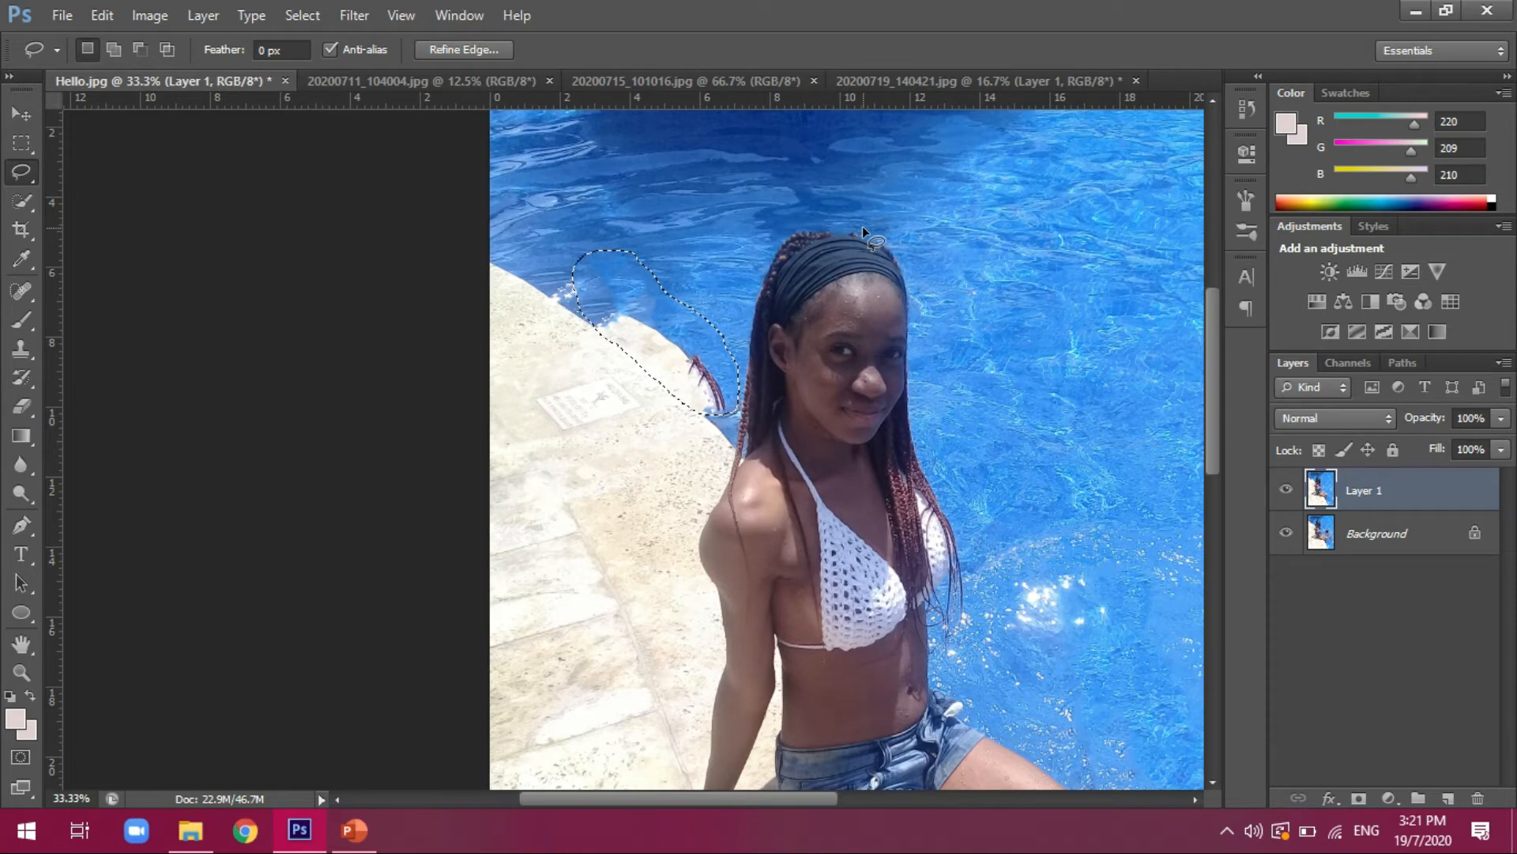
key("Return")
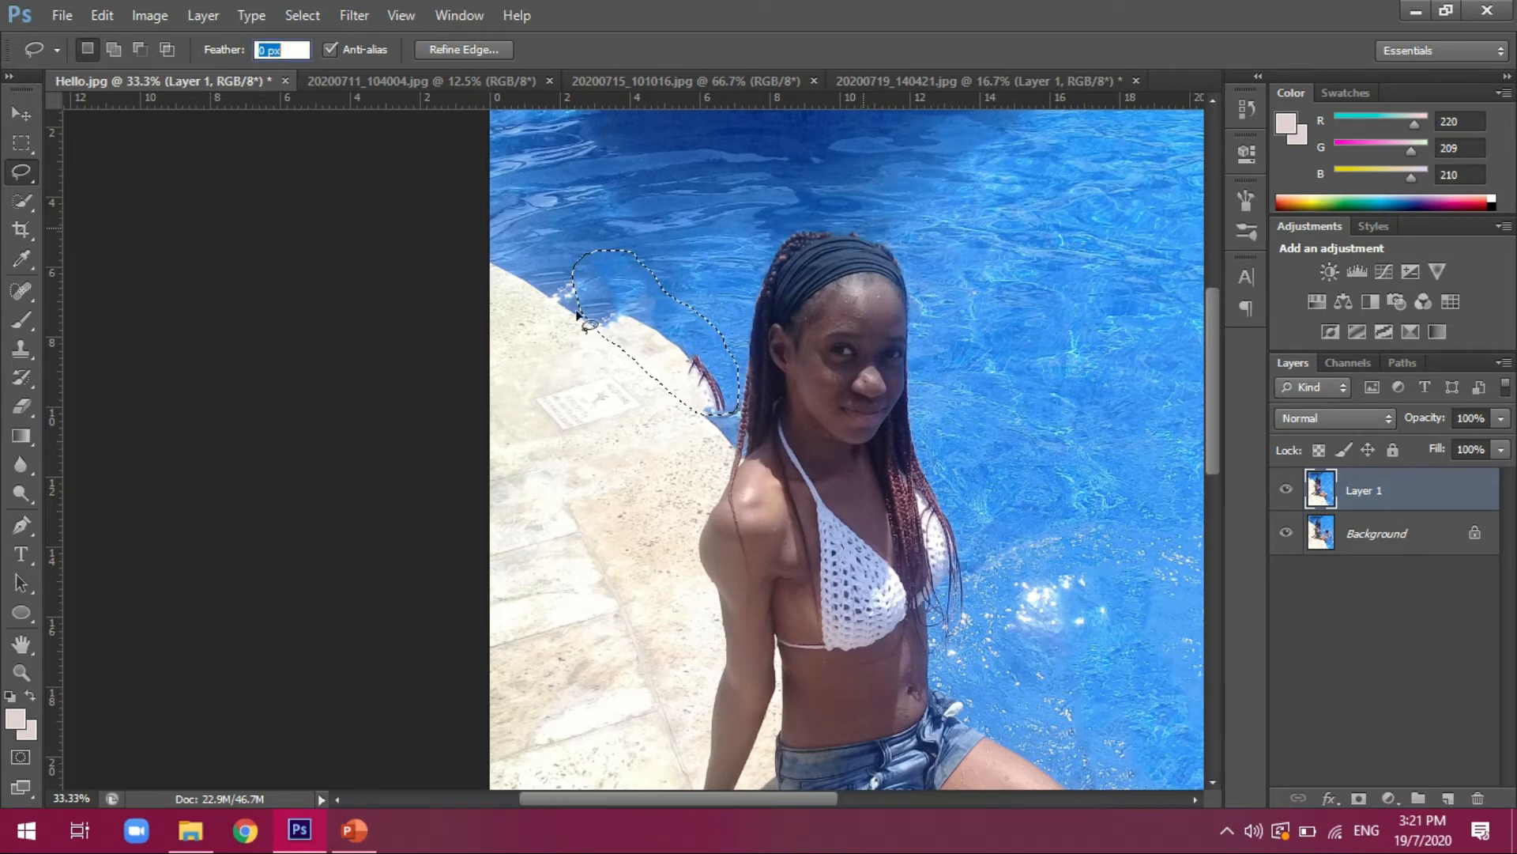
key("ctrl+d")
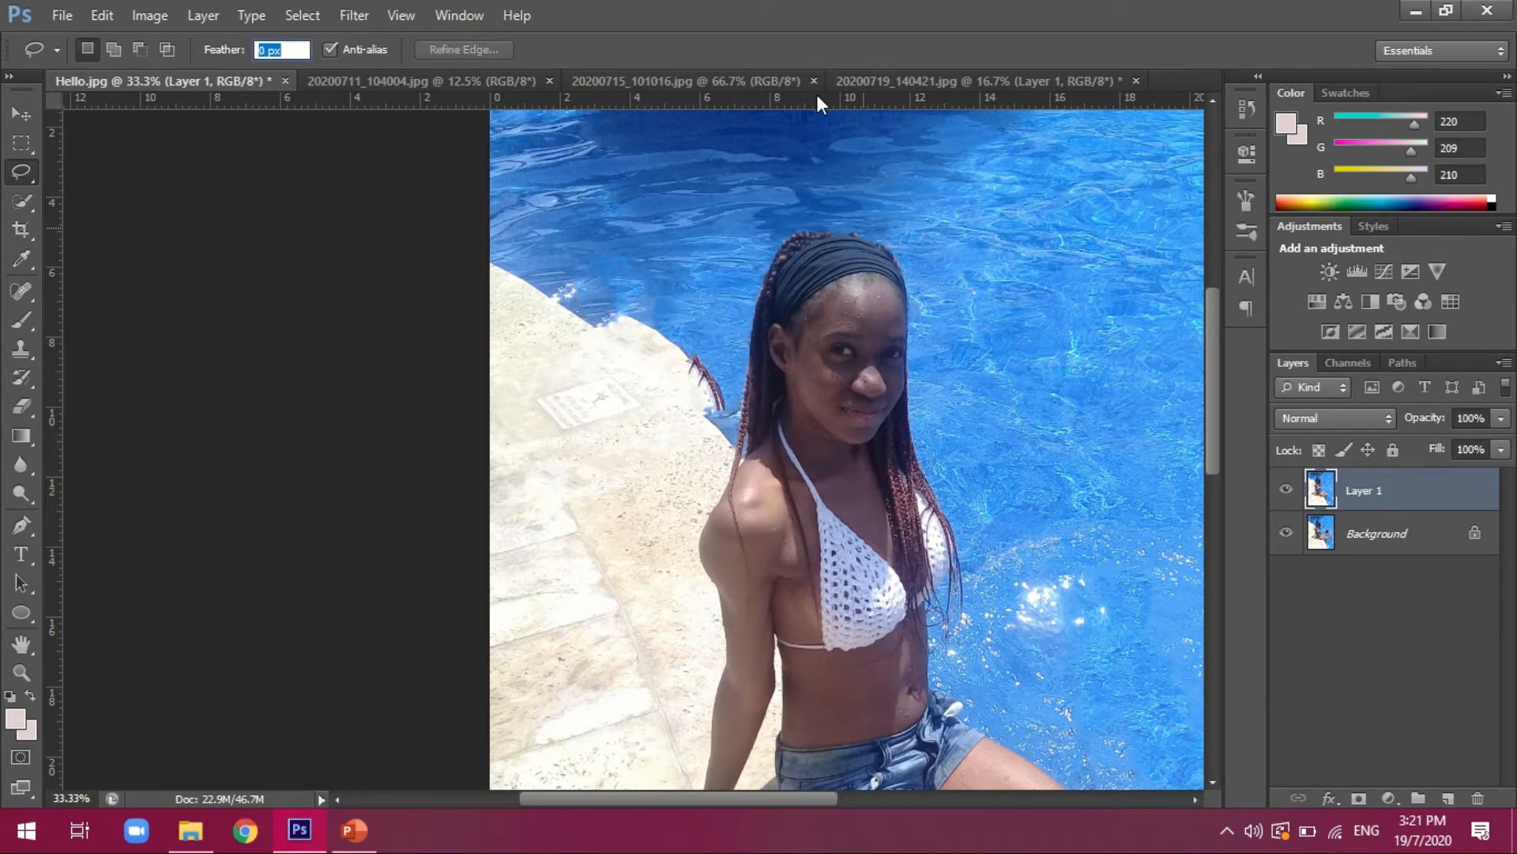
- Activate the Clone Stamp tool with a soft brush of 164 px and 0% hardness
left_click(14, 351)
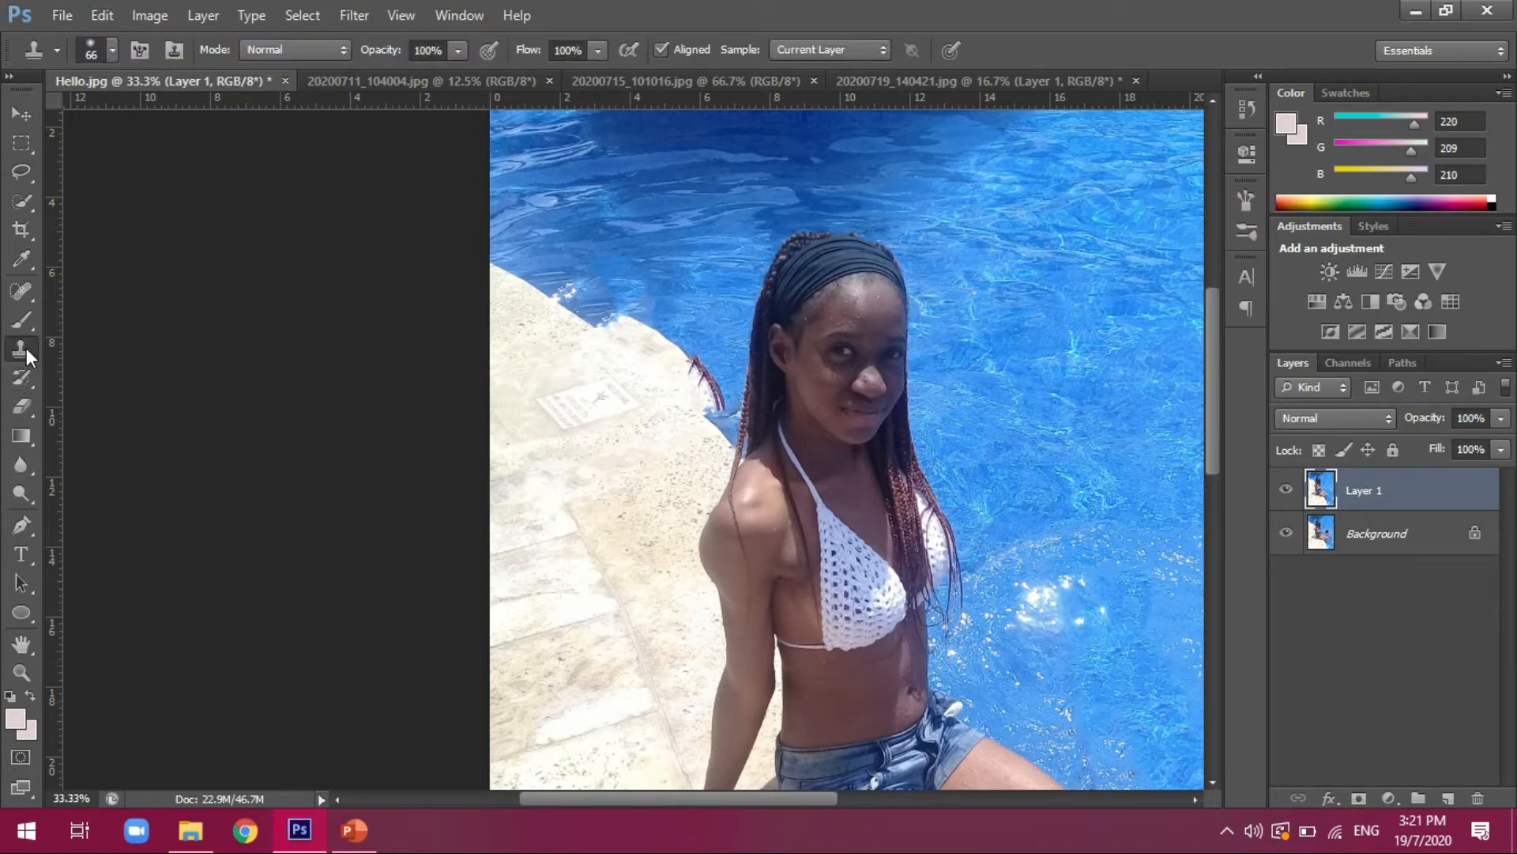
right_click(26, 348)
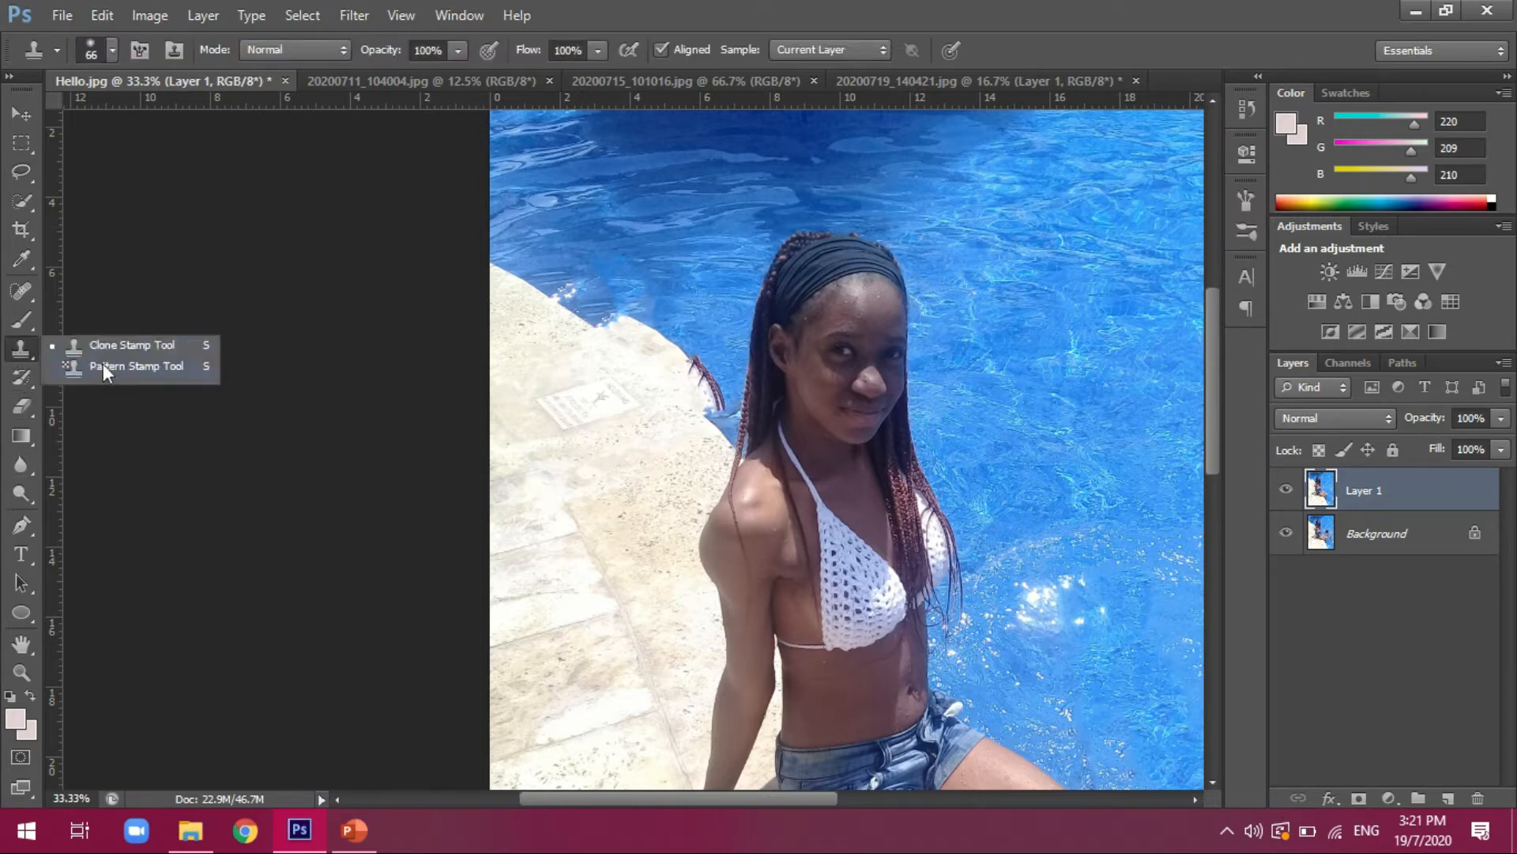
left_click(122, 345)
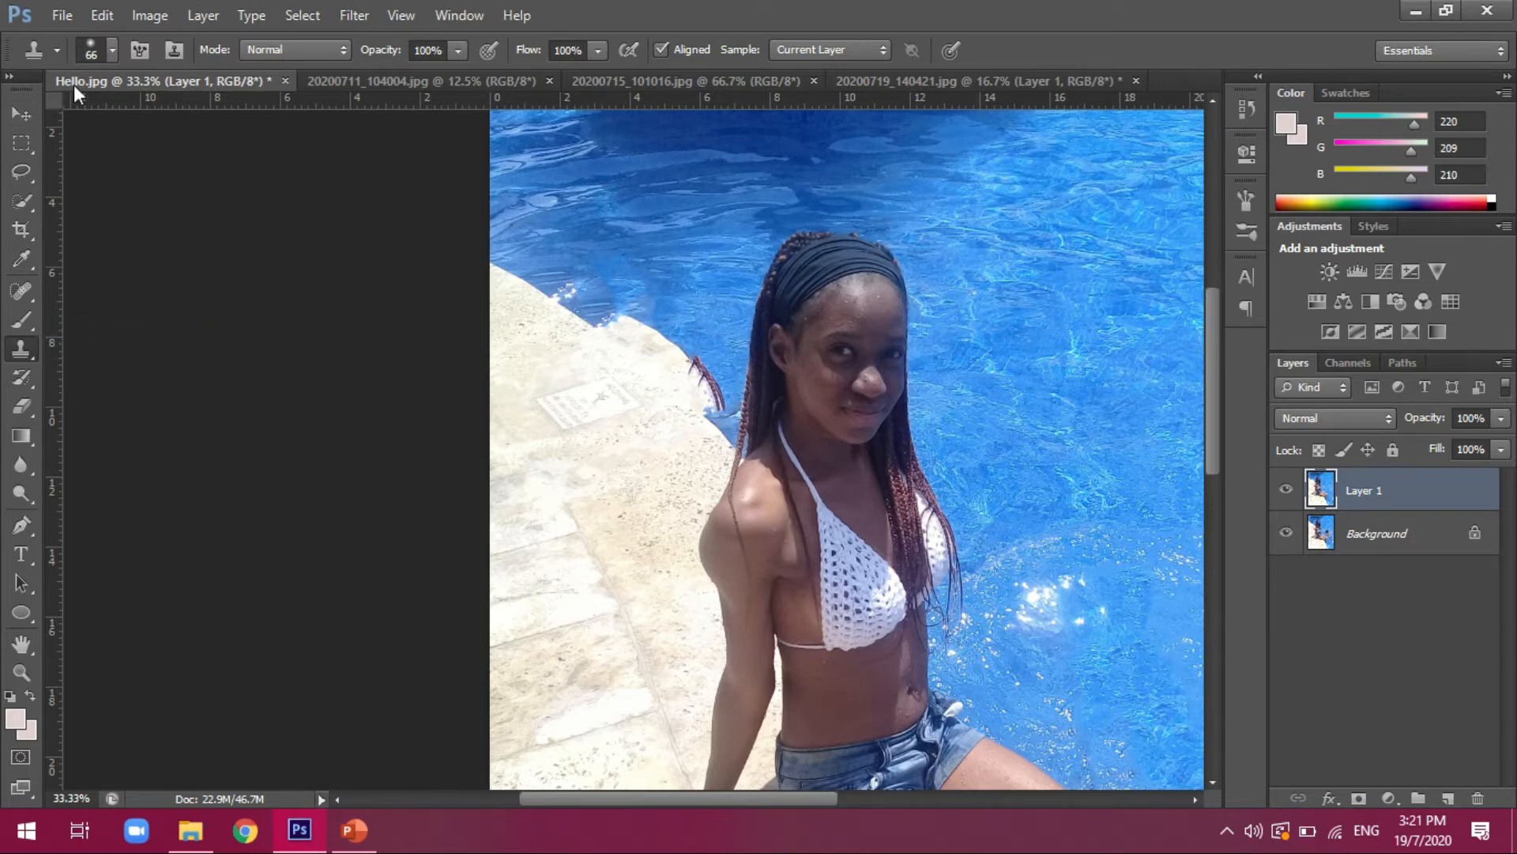
left_click(112, 51)
left_click_drag(144, 117, 175, 119)
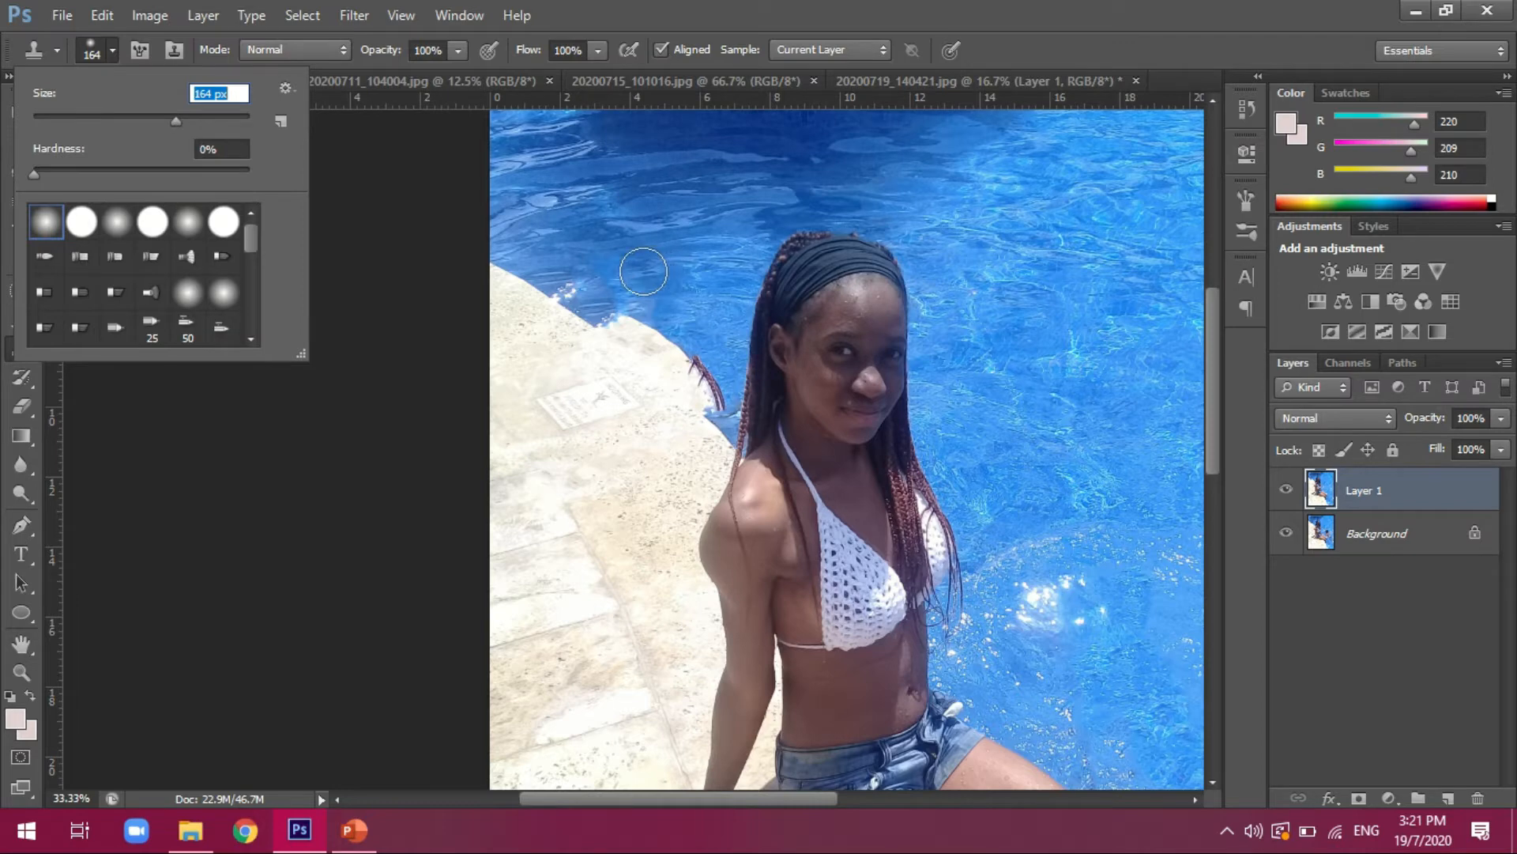
key("Return")
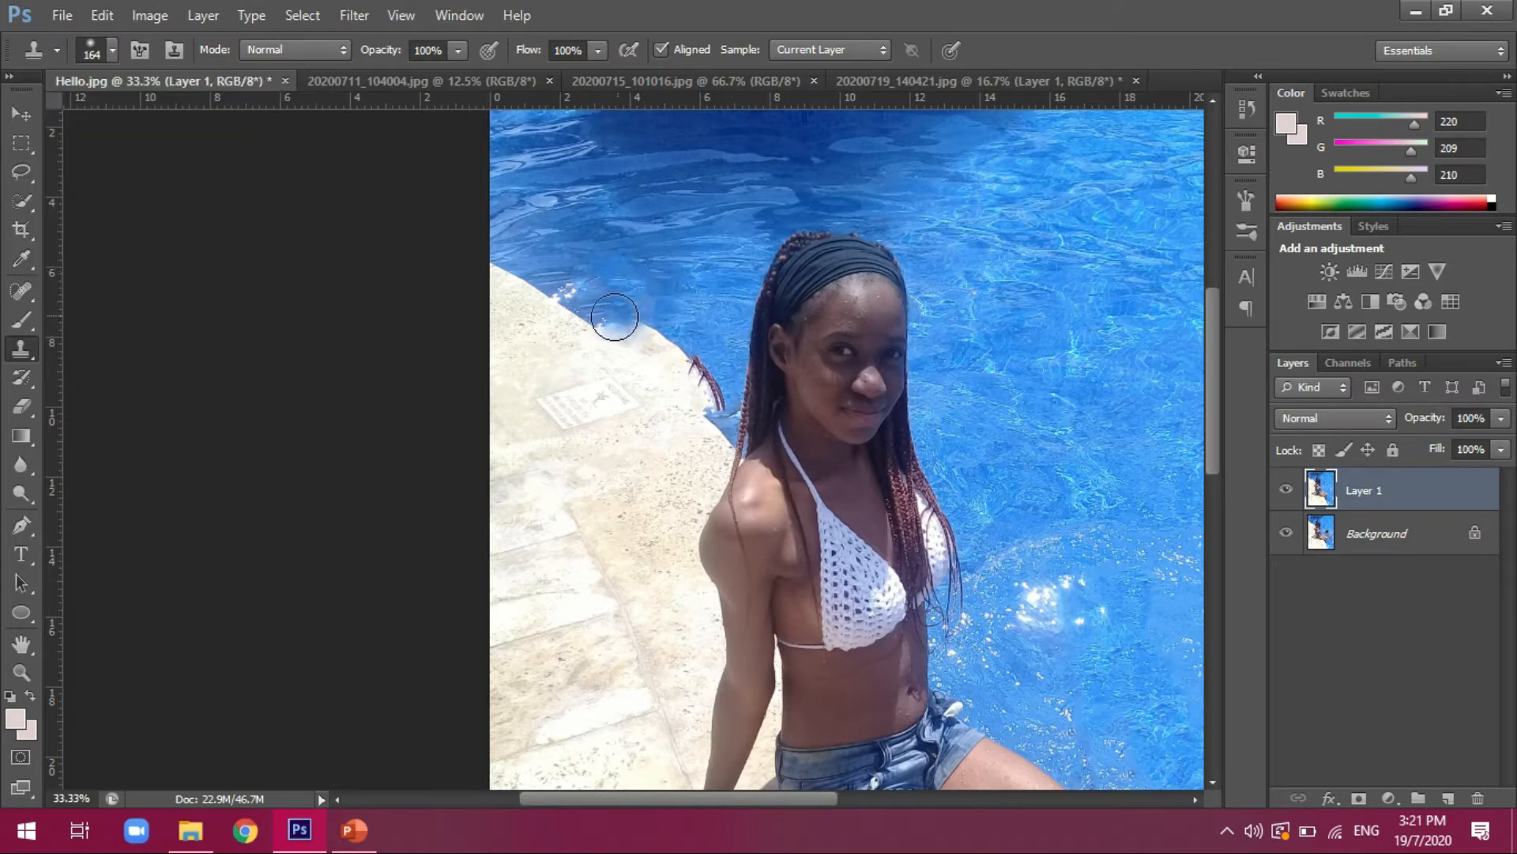
- Clone pool water over the misplaced stone and stray braid fragments along the pool edge behind the woman
left_click_drag(608, 317, 672, 346)
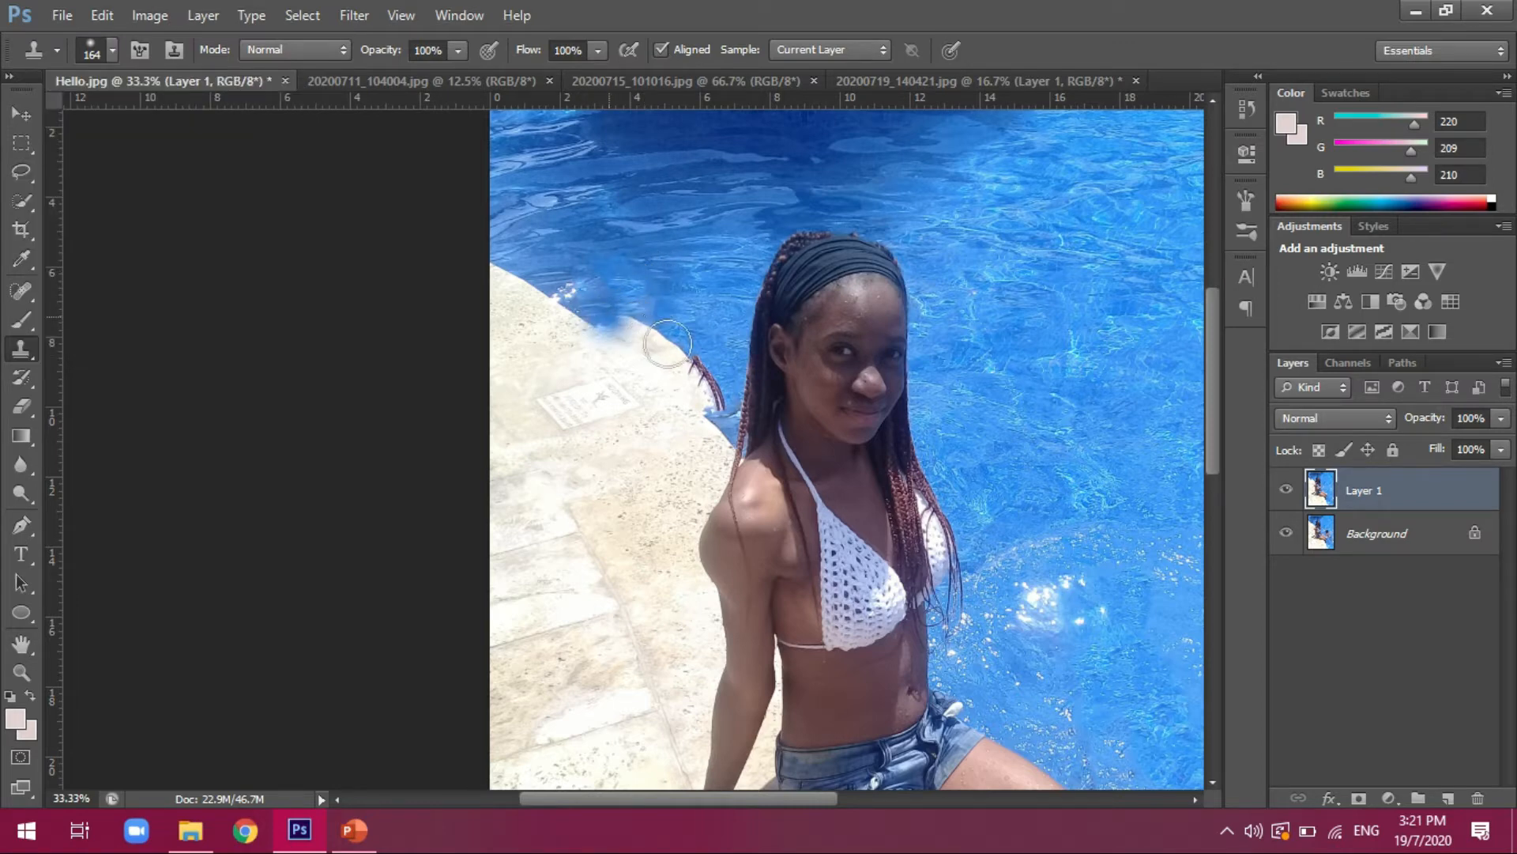
mouse_move(654, 281)
left_mouse_down()
mouse_move(715, 387)
mouse_move(655, 318)
left_mouse_up()
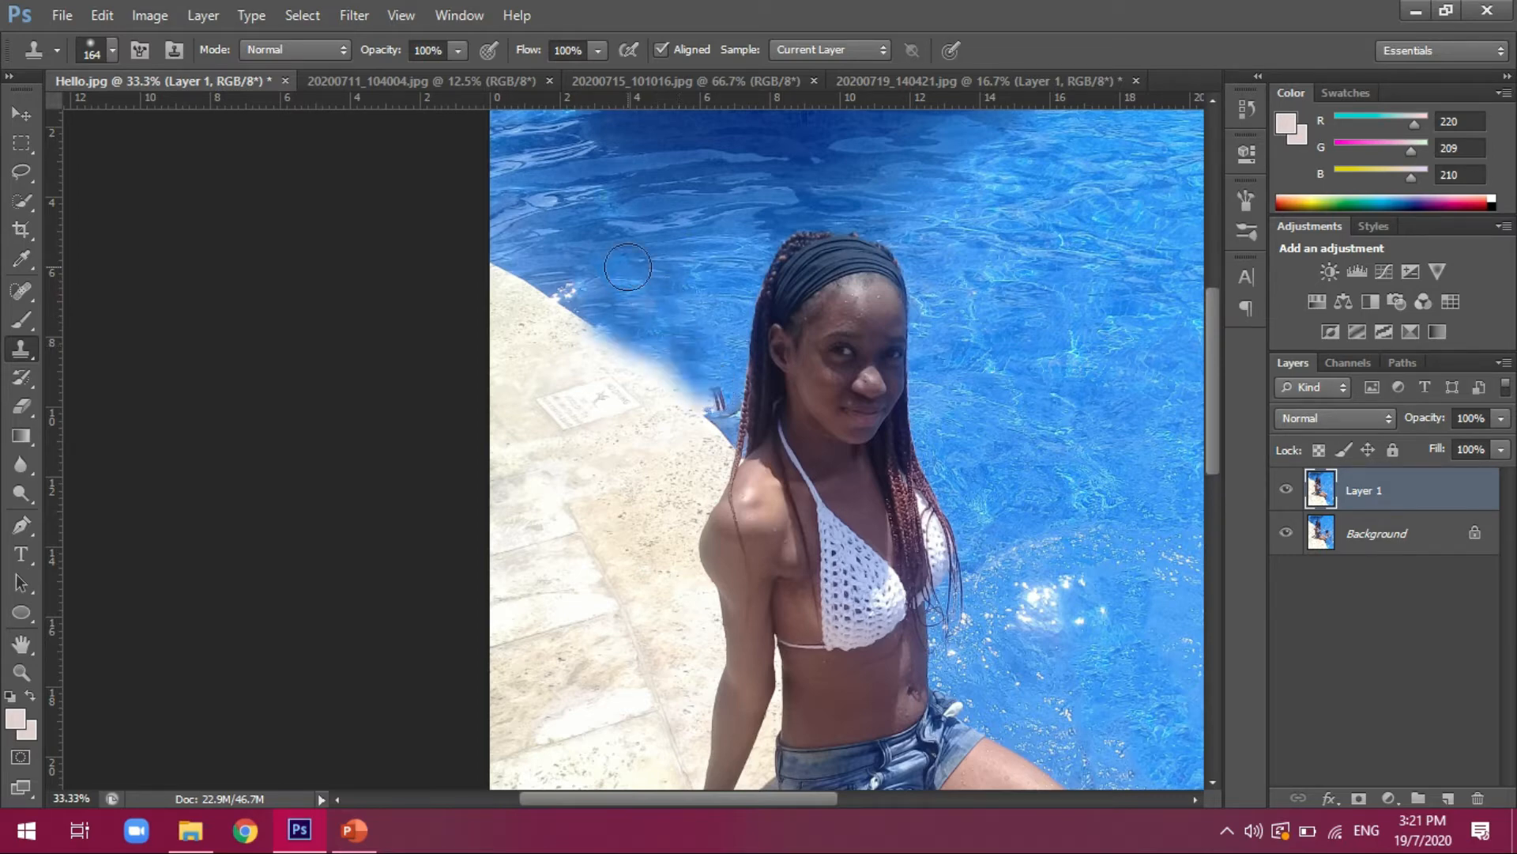
left_click_drag(699, 395, 719, 397)
key("ctrl+plus")
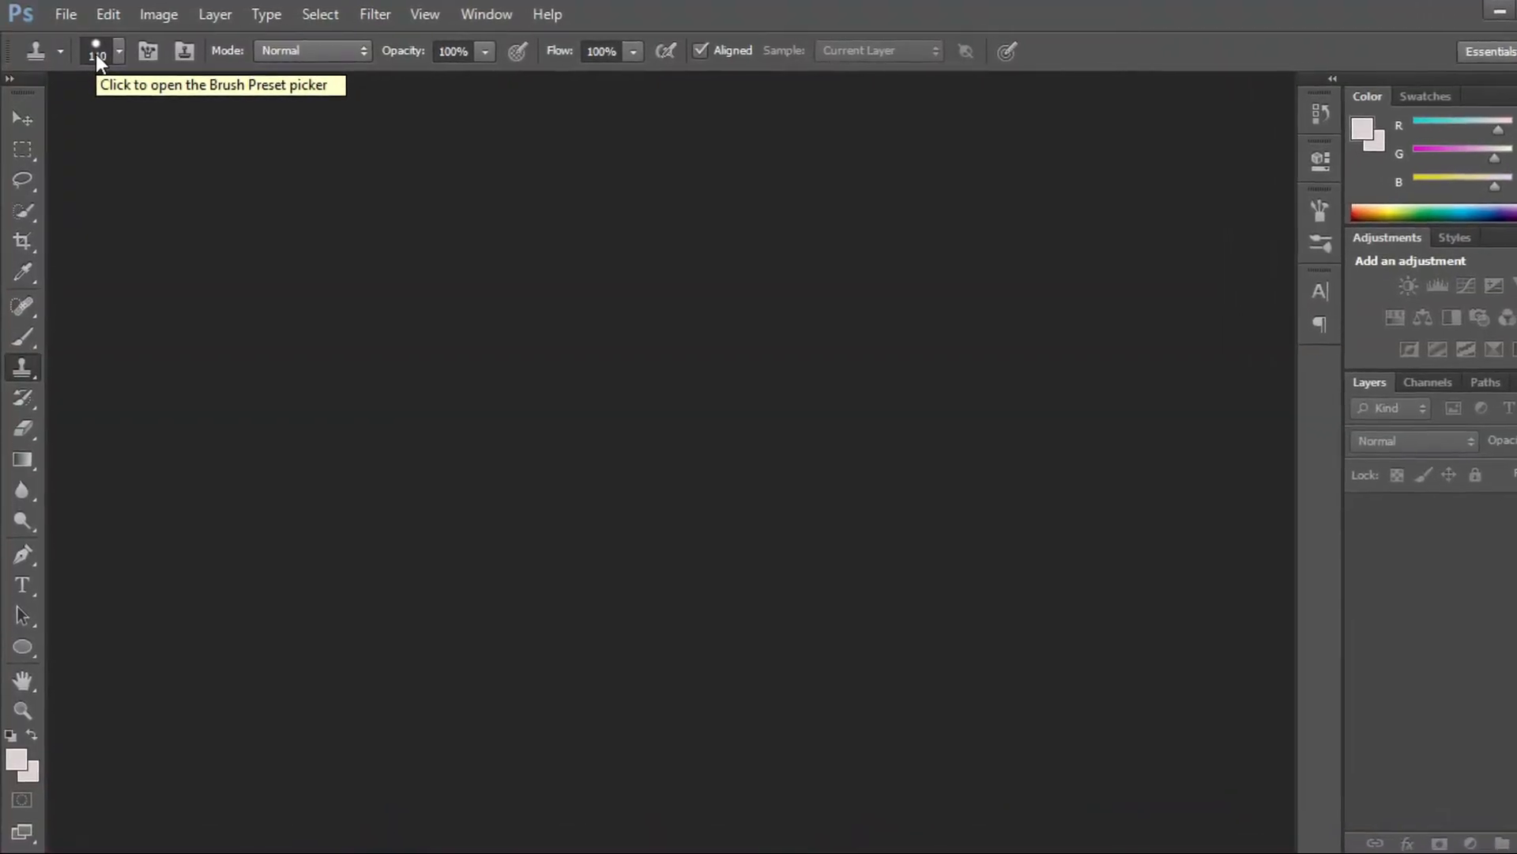
- Set the hard round Clone Stamp brush to a size of 121 px
left_click(117, 51)
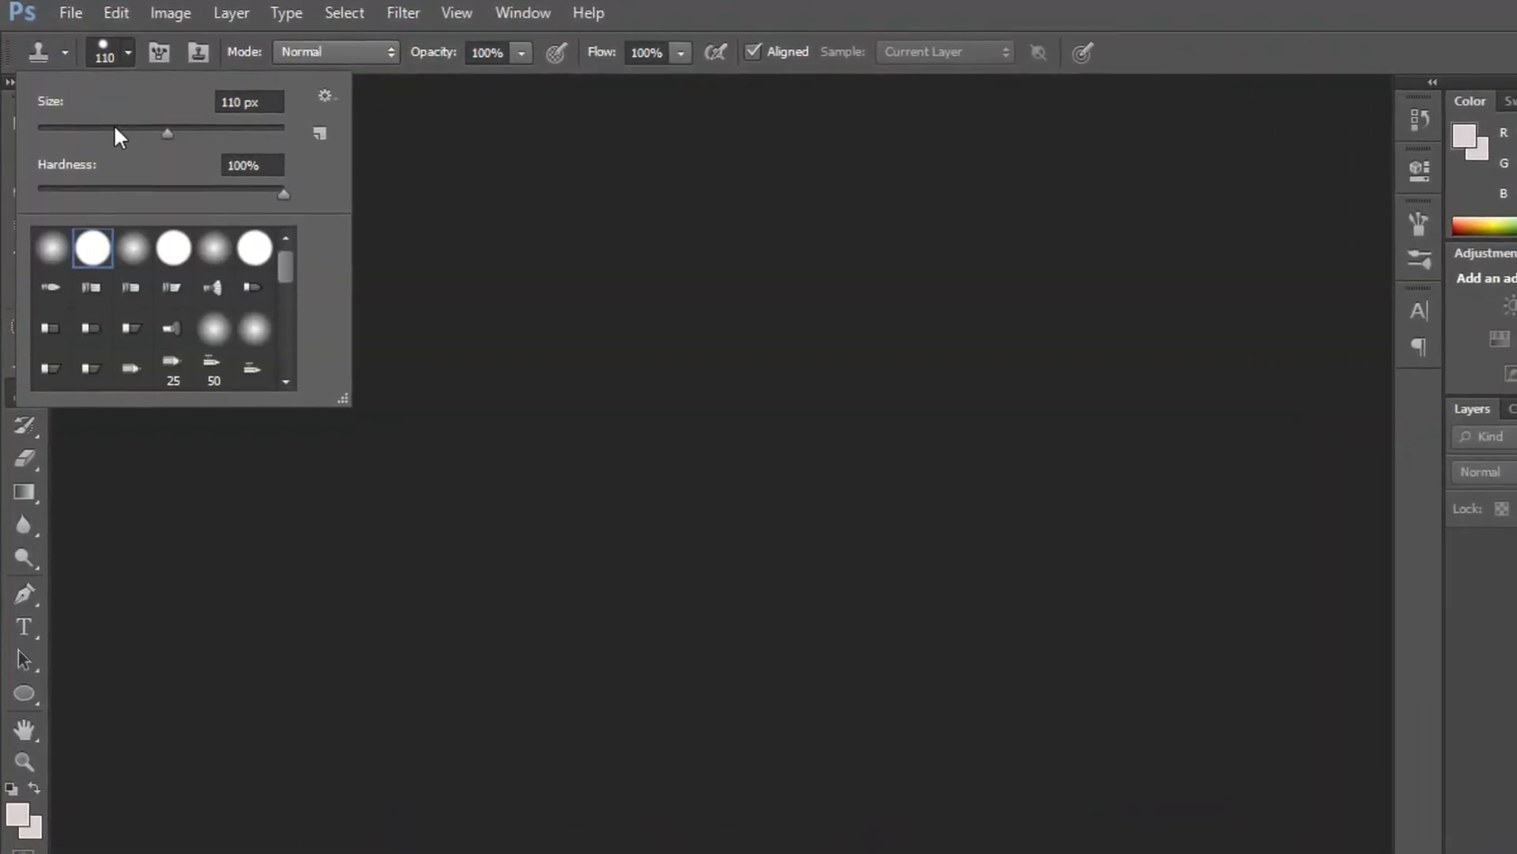
mouse_move(114, 126)
left_mouse_down()
mouse_move(186, 131)
mouse_move(93, 137)
left_mouse_up()
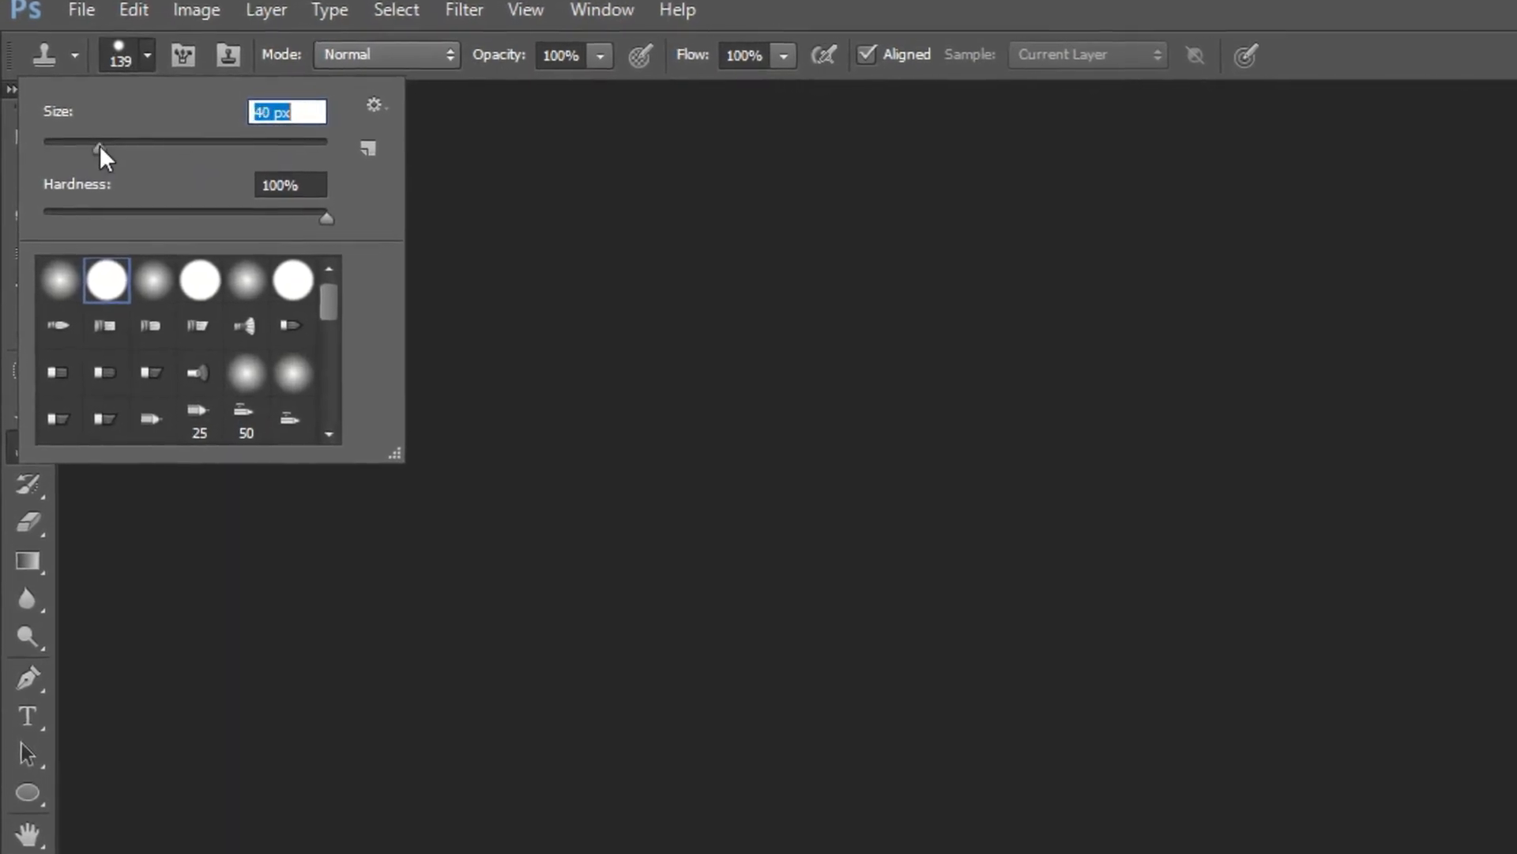
left_click(200, 143)
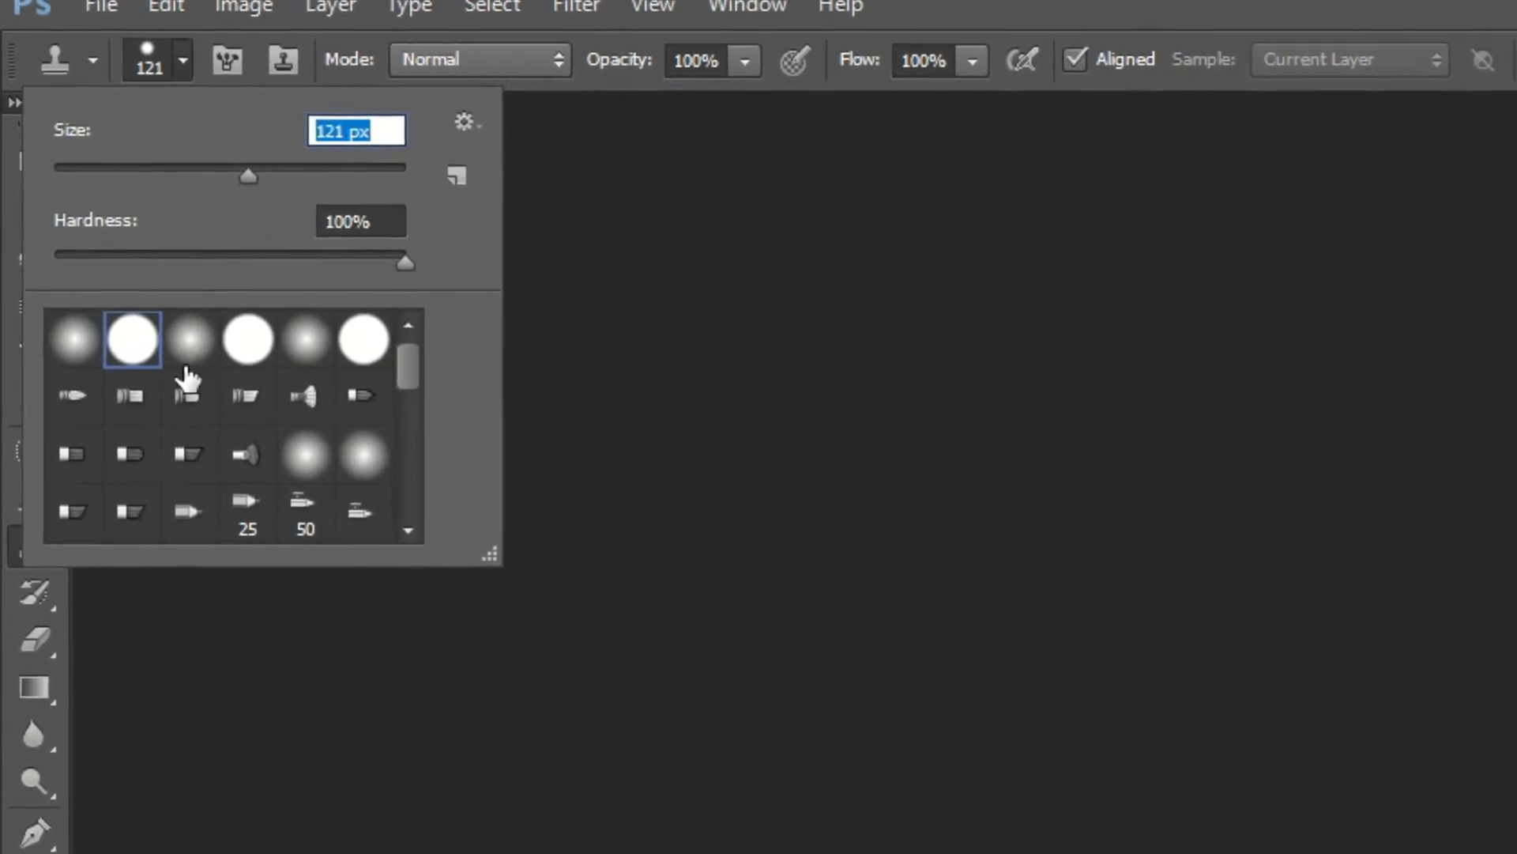
- Try out several soft round, hard round and flat Clone Stamp brush tips, ending on the hard round one
left_click(190, 348)
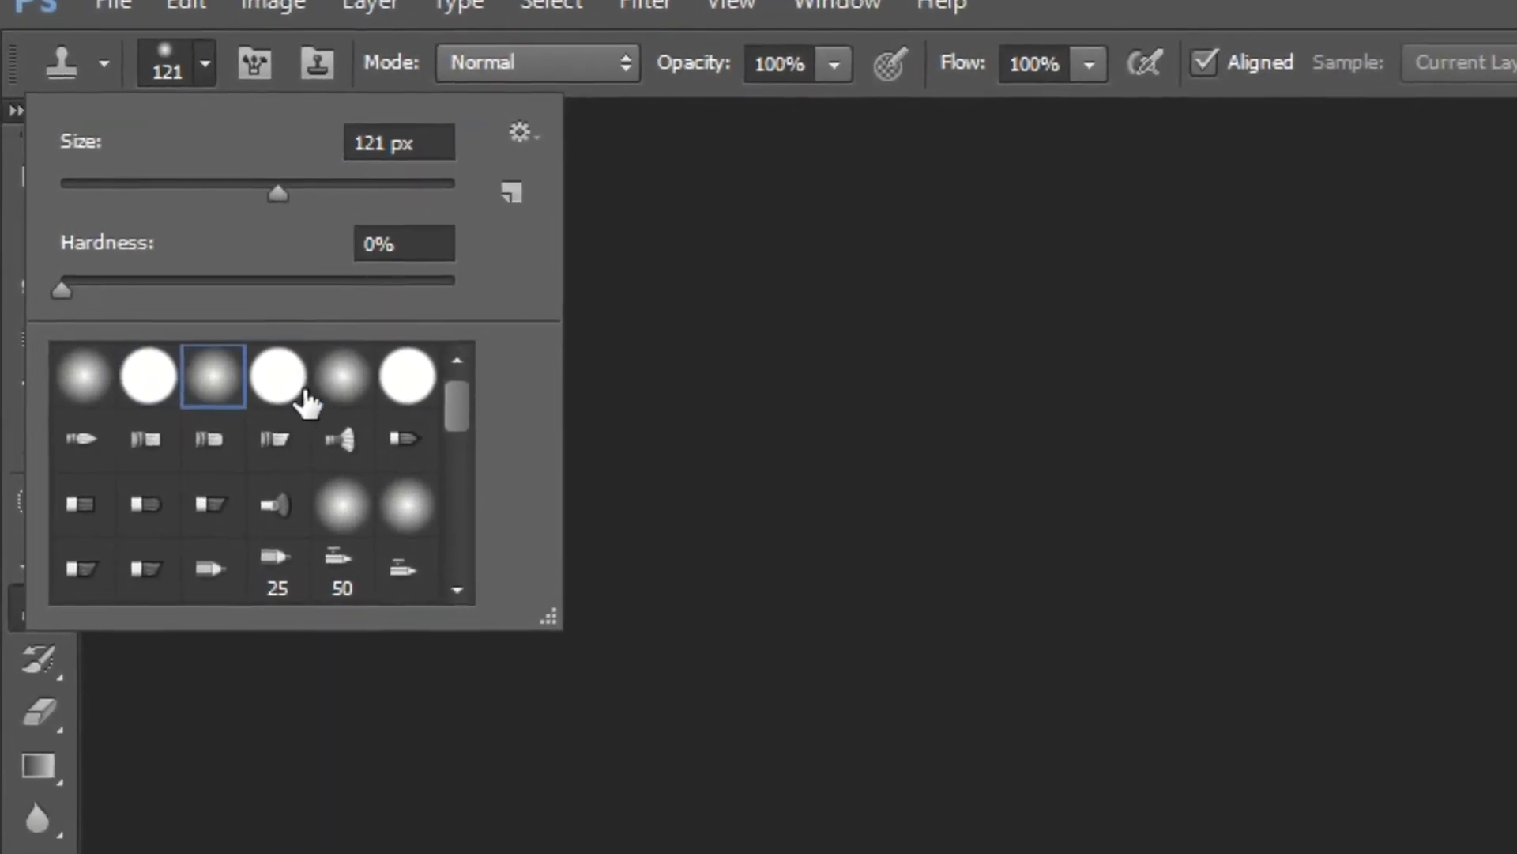
left_click(269, 365)
left_click(267, 490)
left_click(226, 562)
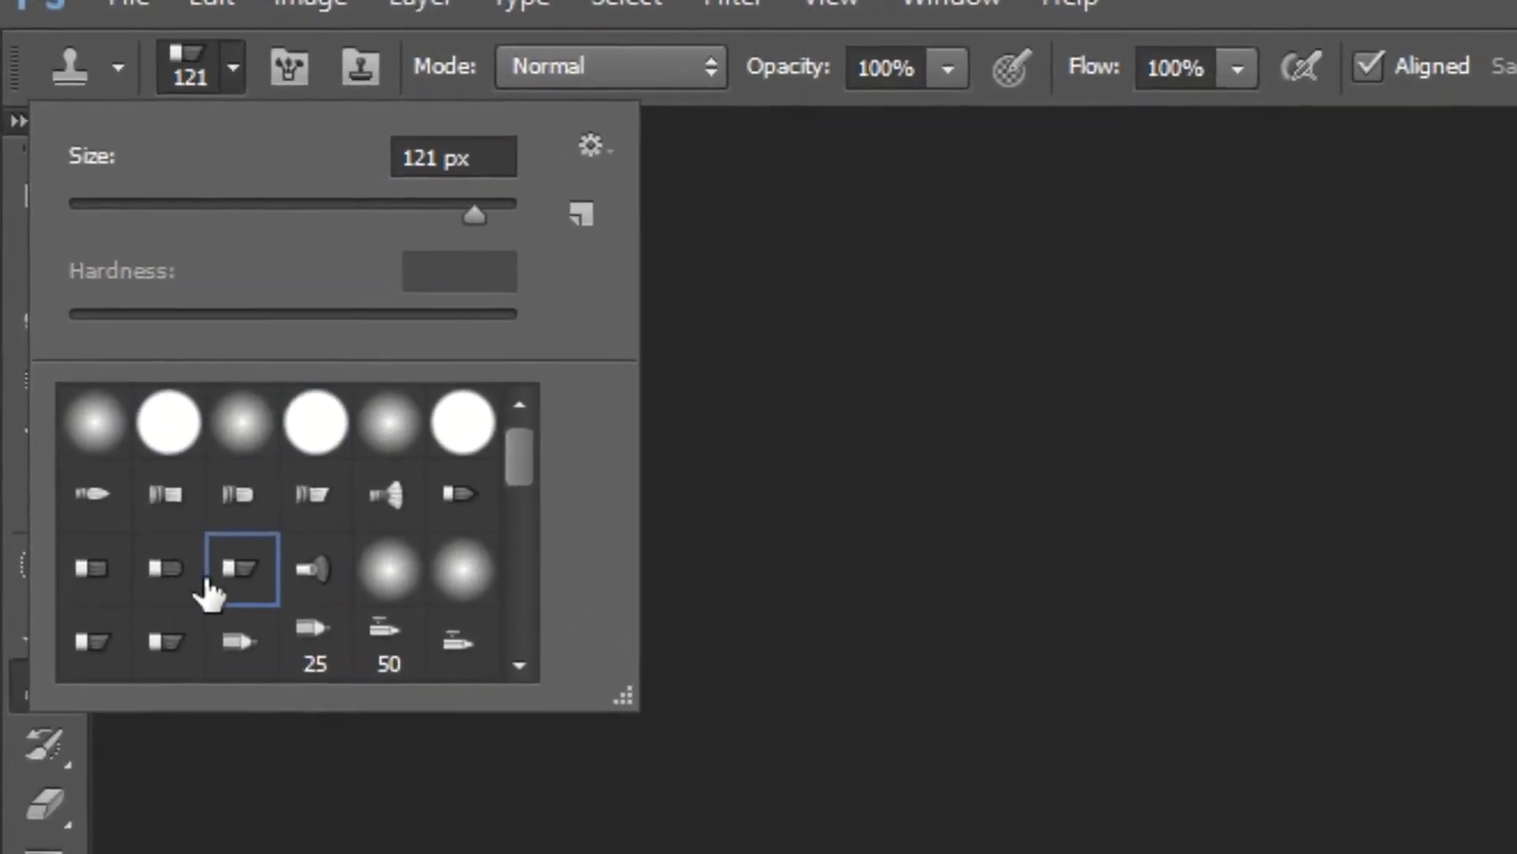
left_click(159, 554)
left_click(163, 409)
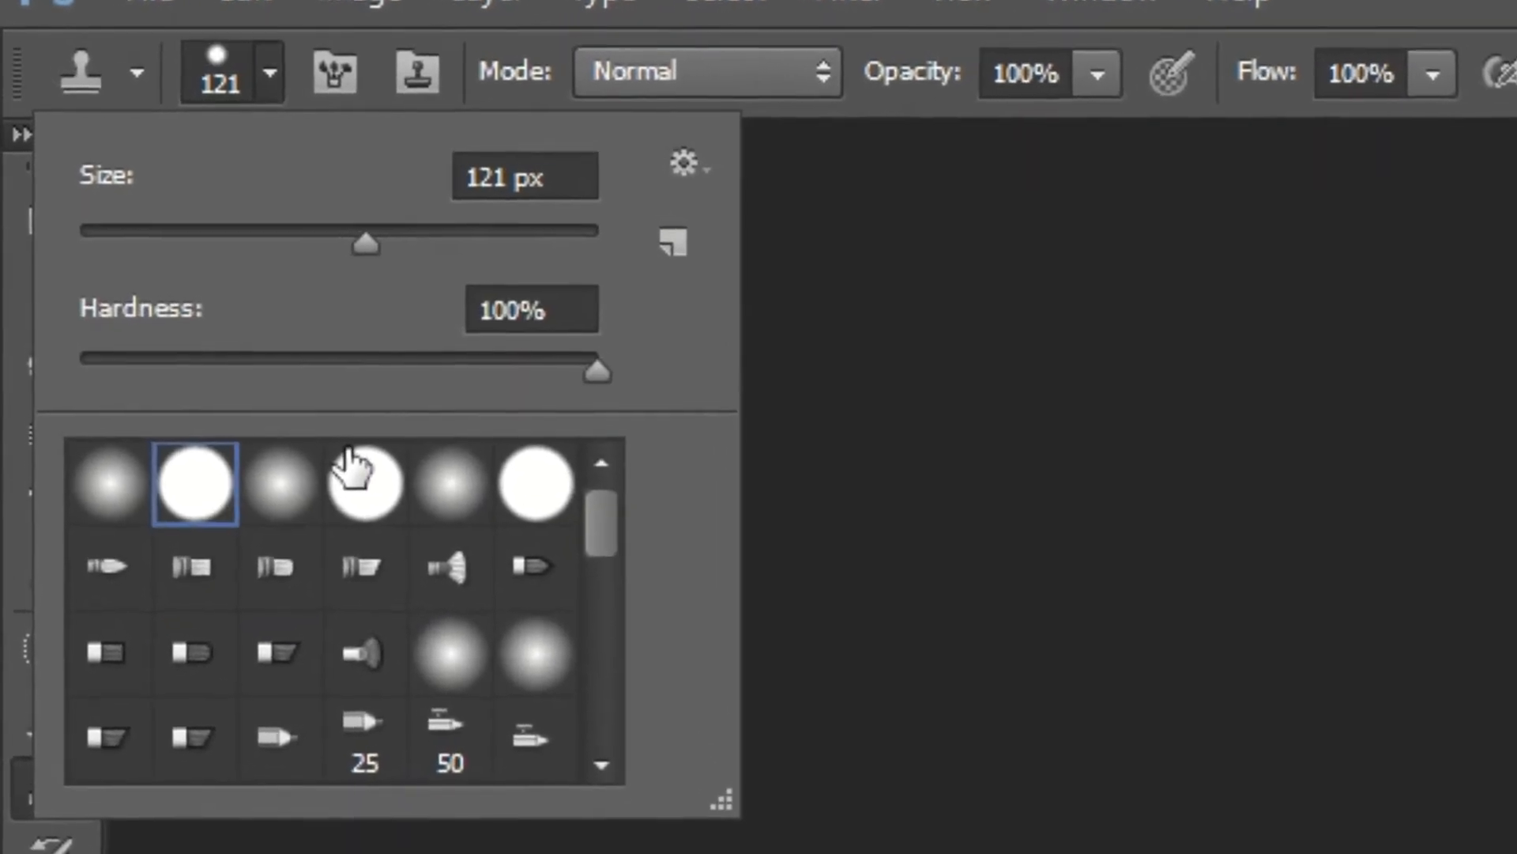
left_click(352, 466)
left_click(348, 836)
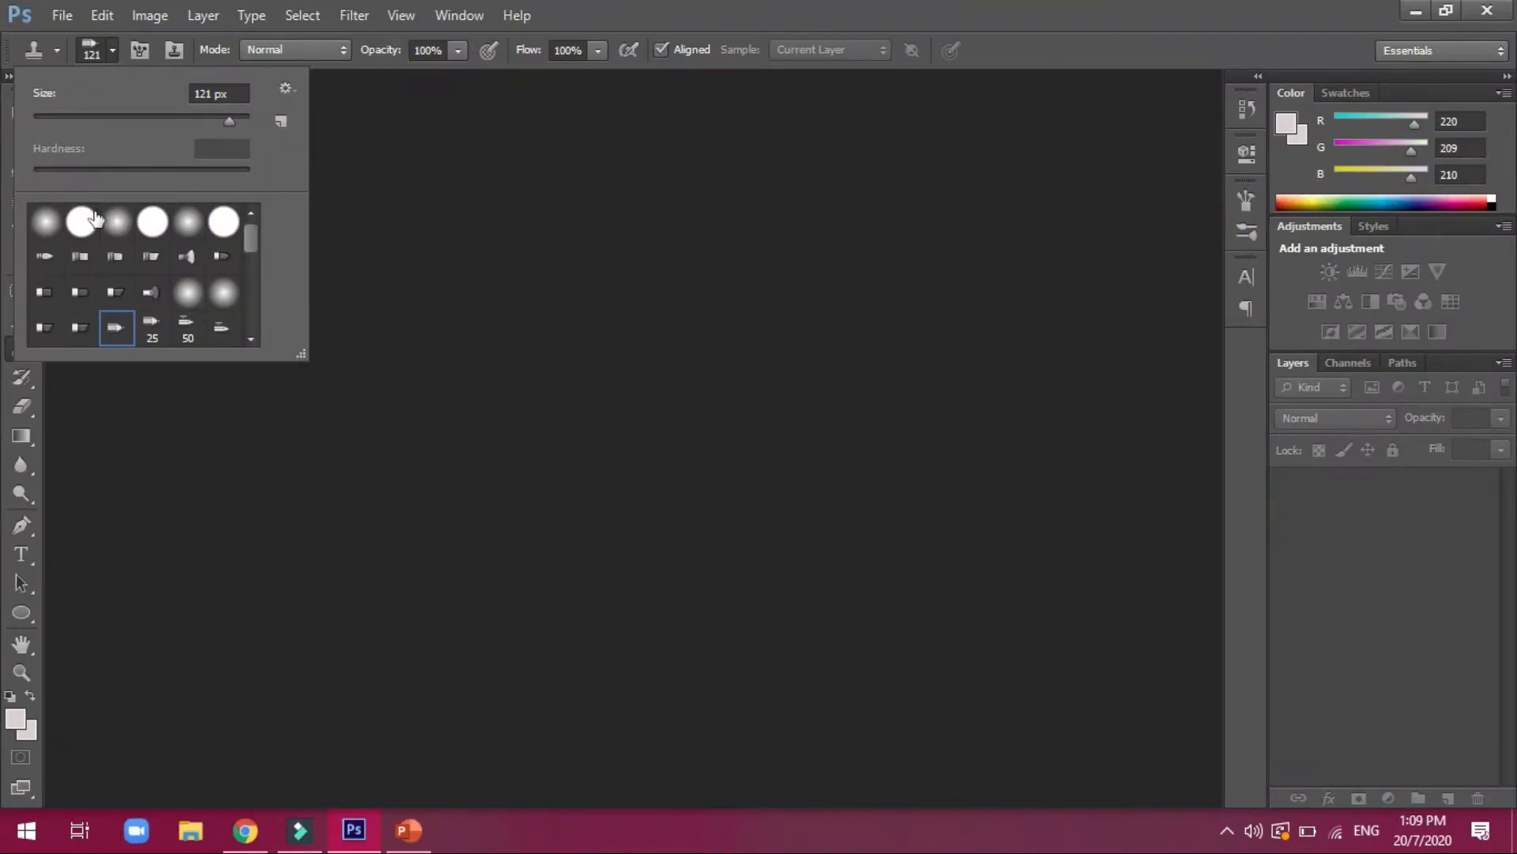
left_click(95, 218)
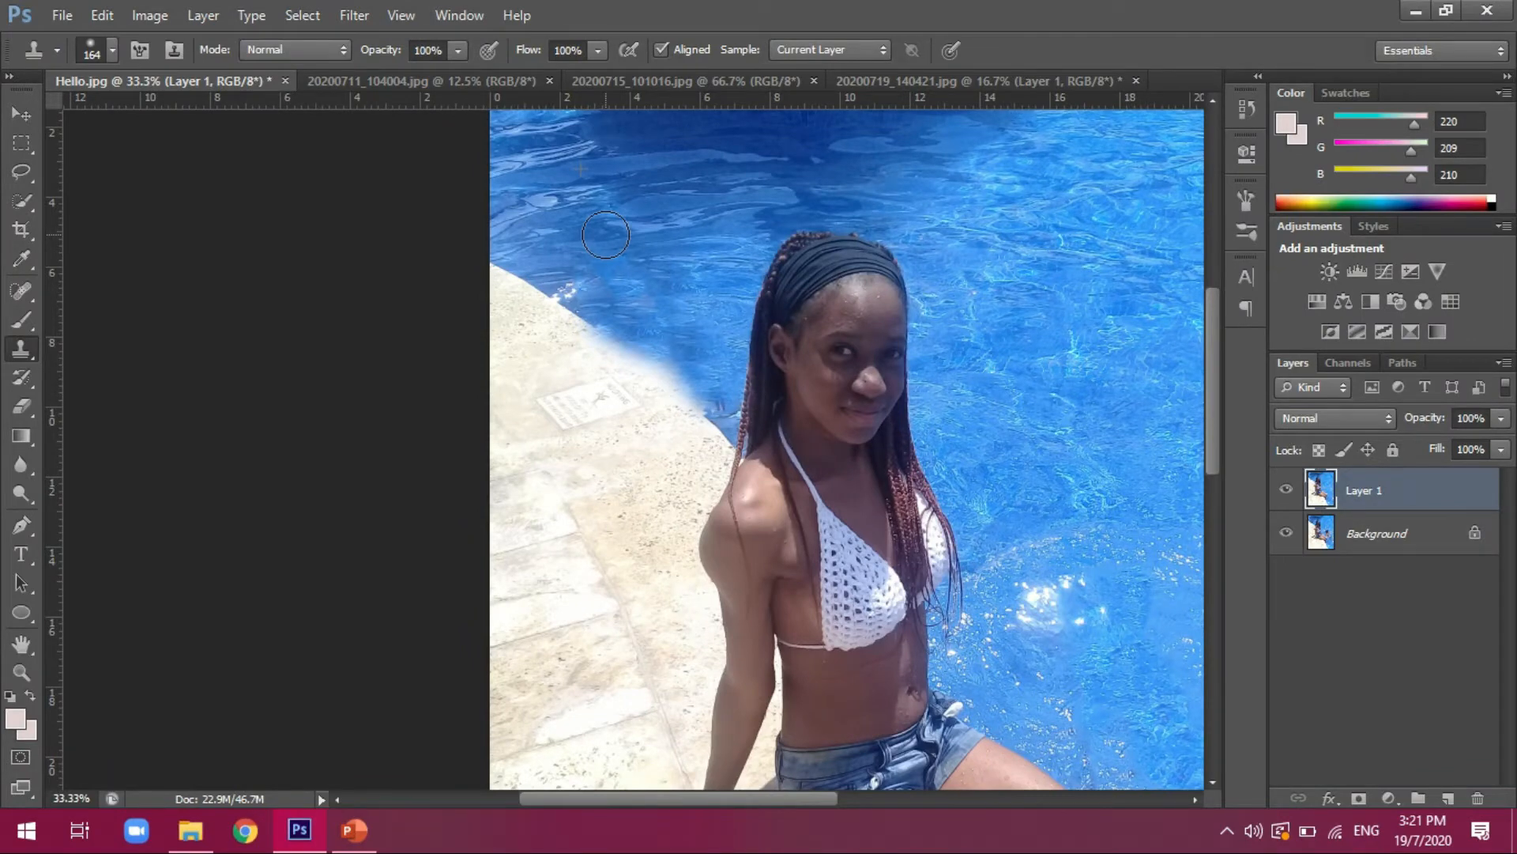
- Clone clean pavement edge over the blurred stretch of pool rim between the water glints and the floor sign on Layer 1
key("ctrl+minus")
key("ctrl+minus")
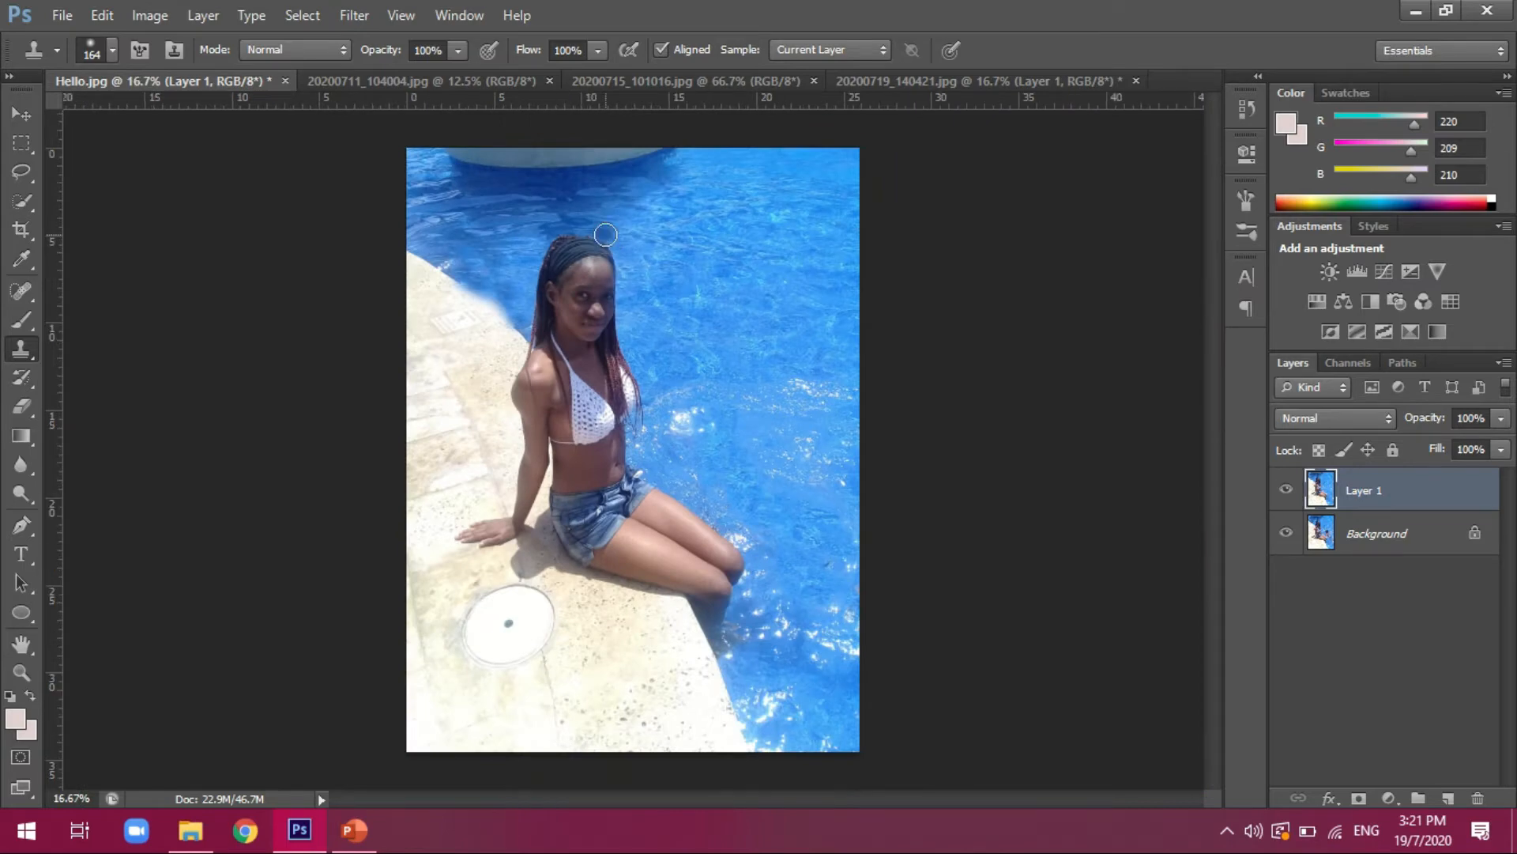
key("ctrl+plus")
key("ctrl+plus")
key("ctrl+plus")
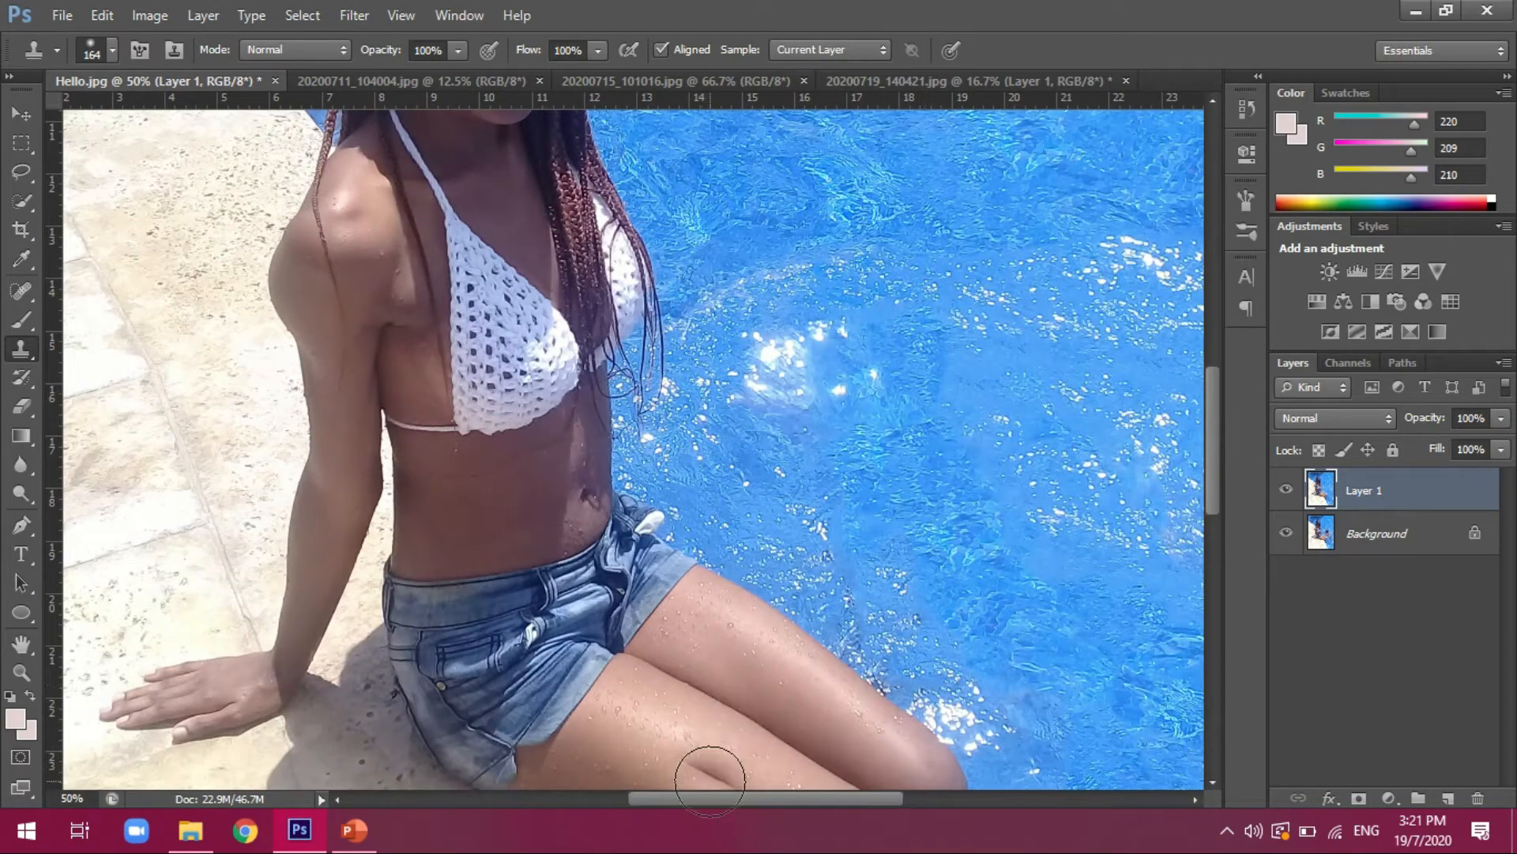
left_click_drag(705, 800, 544, 802)
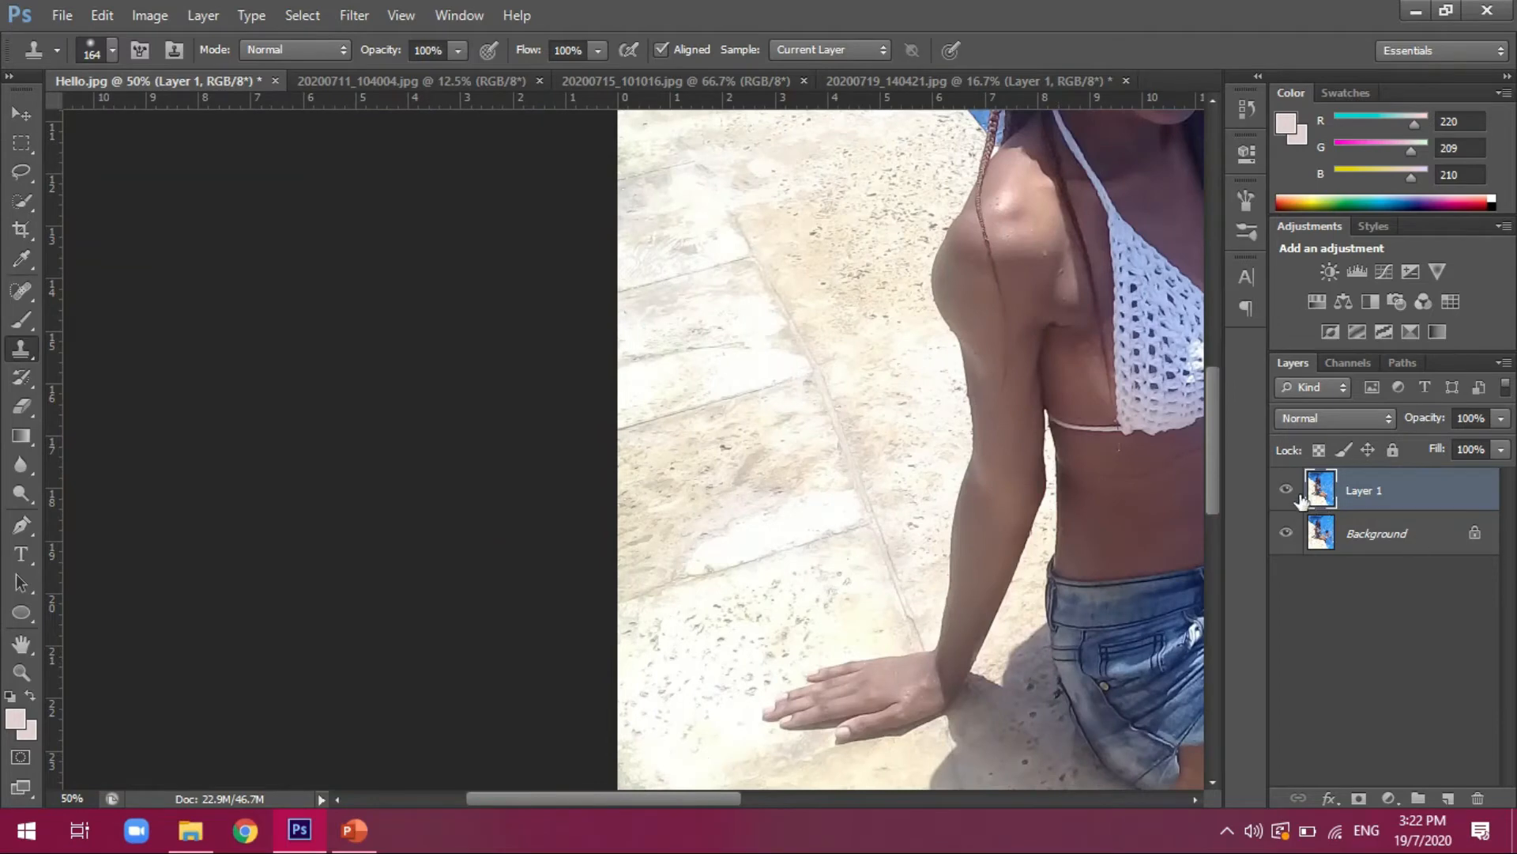
left_click_drag(1215, 470, 1197, 390)
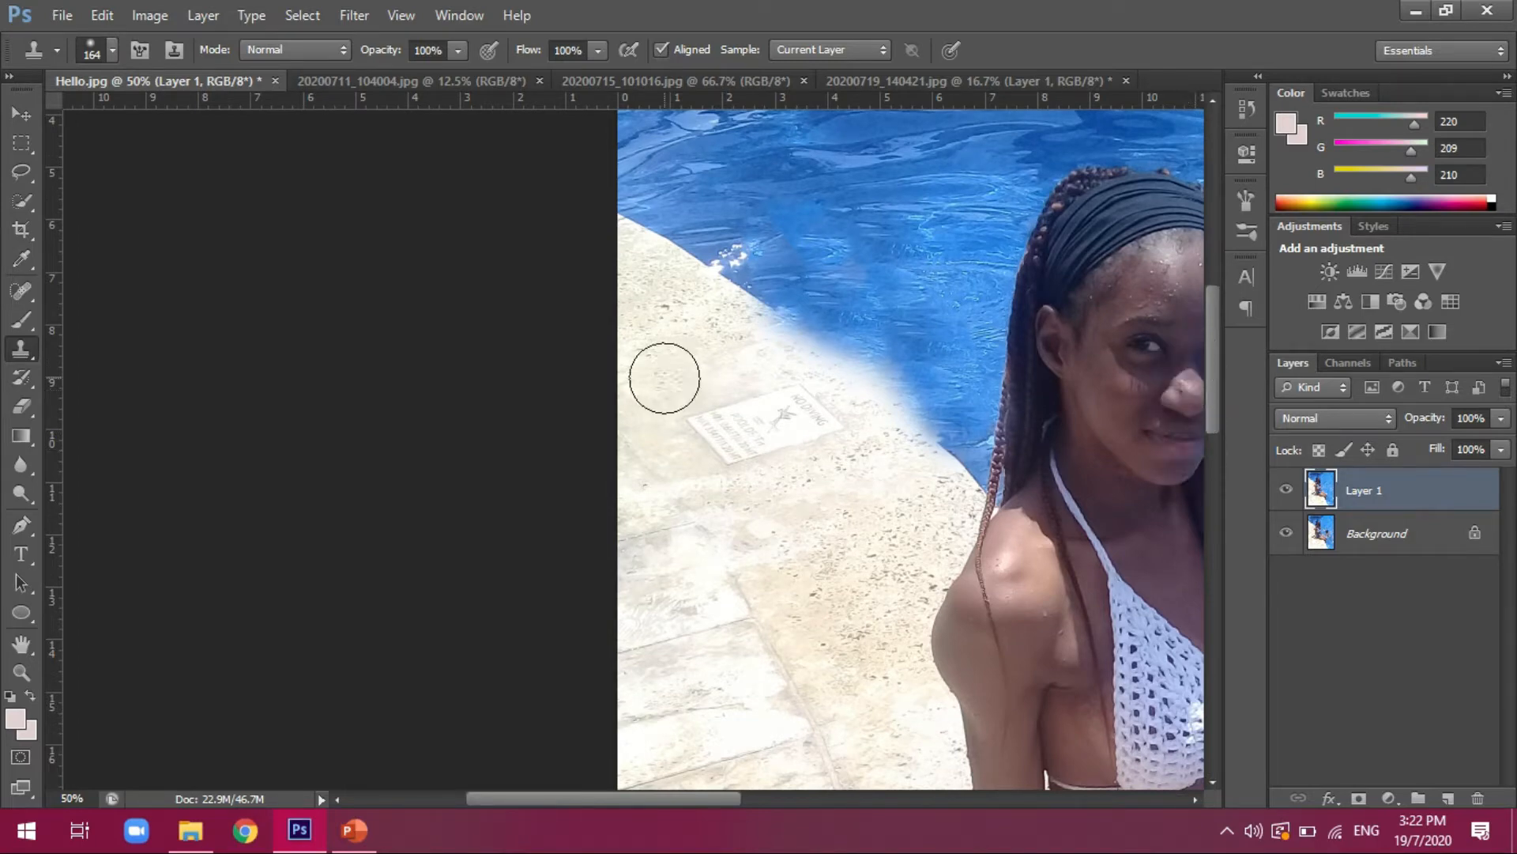
left_click(738, 271)
mouse_move(742, 277)
left_mouse_down()
mouse_move(694, 261)
mouse_move(813, 335)
mouse_move(867, 379)
mouse_move(792, 340)
mouse_move(843, 363)
mouse_move(951, 459)
left_mouse_up()
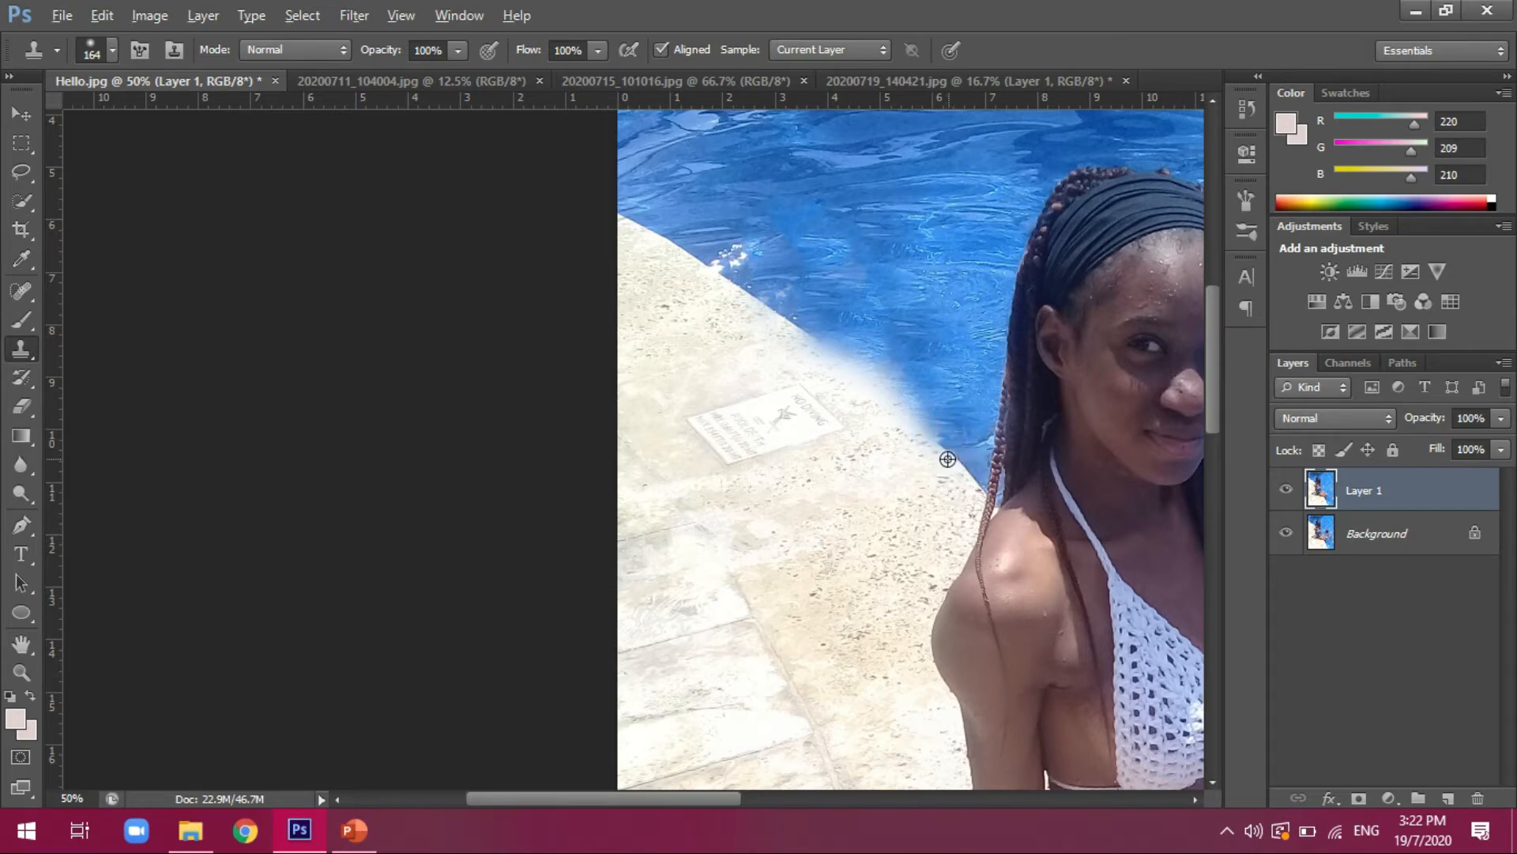
- Sample the stone edge beside the woman's shoulder and clone it back along the blurred pool rim toward the floor sign
left_click(948, 460, "alt")
mouse_move(950, 460)
left_mouse_down()
mouse_move(708, 652)
mouse_move(948, 456)
left_mouse_up()
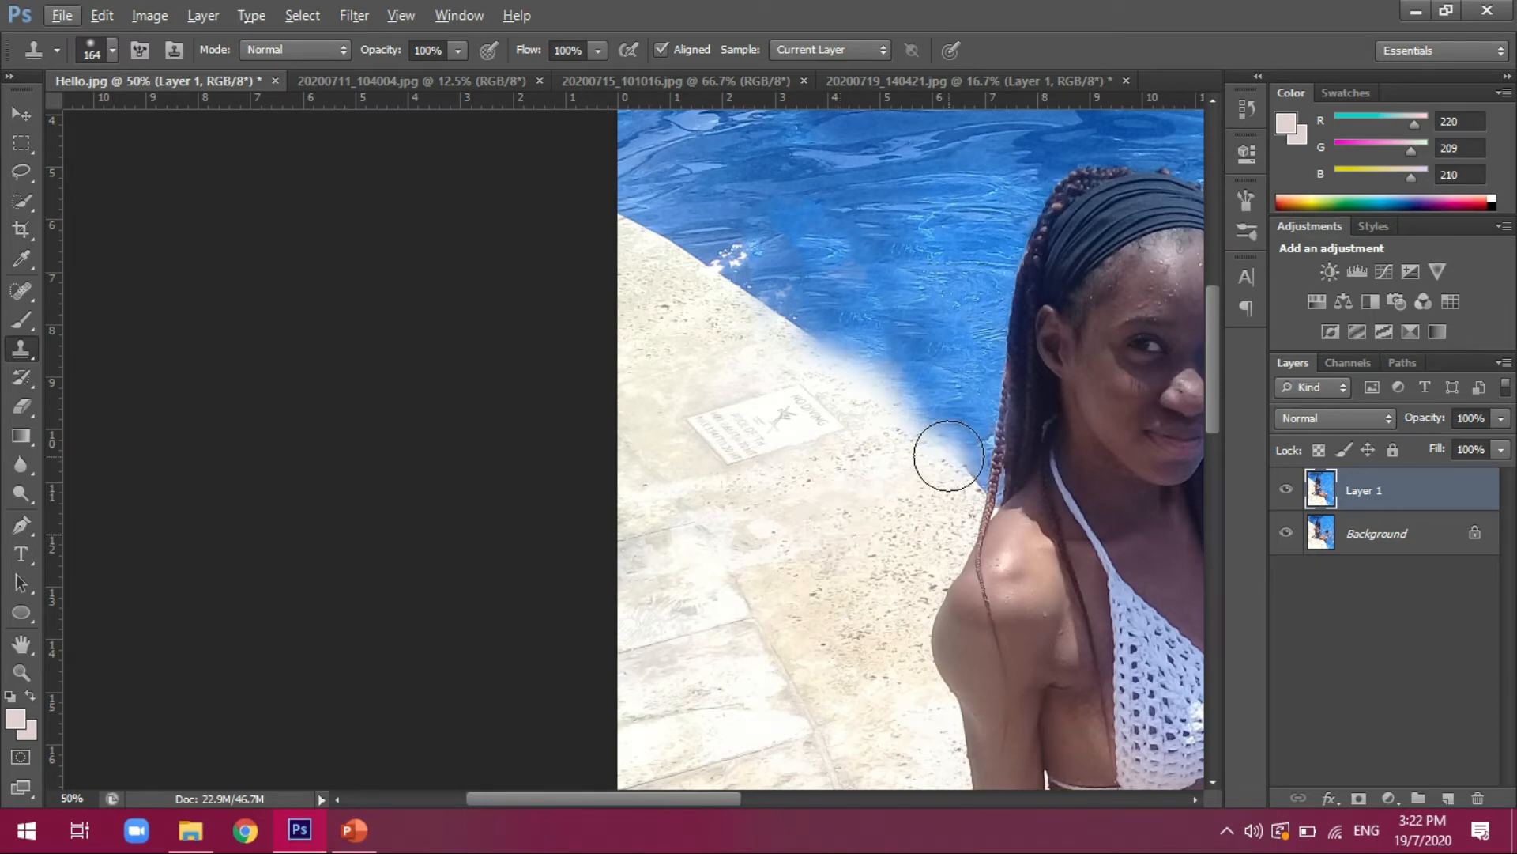
left_click(948, 456)
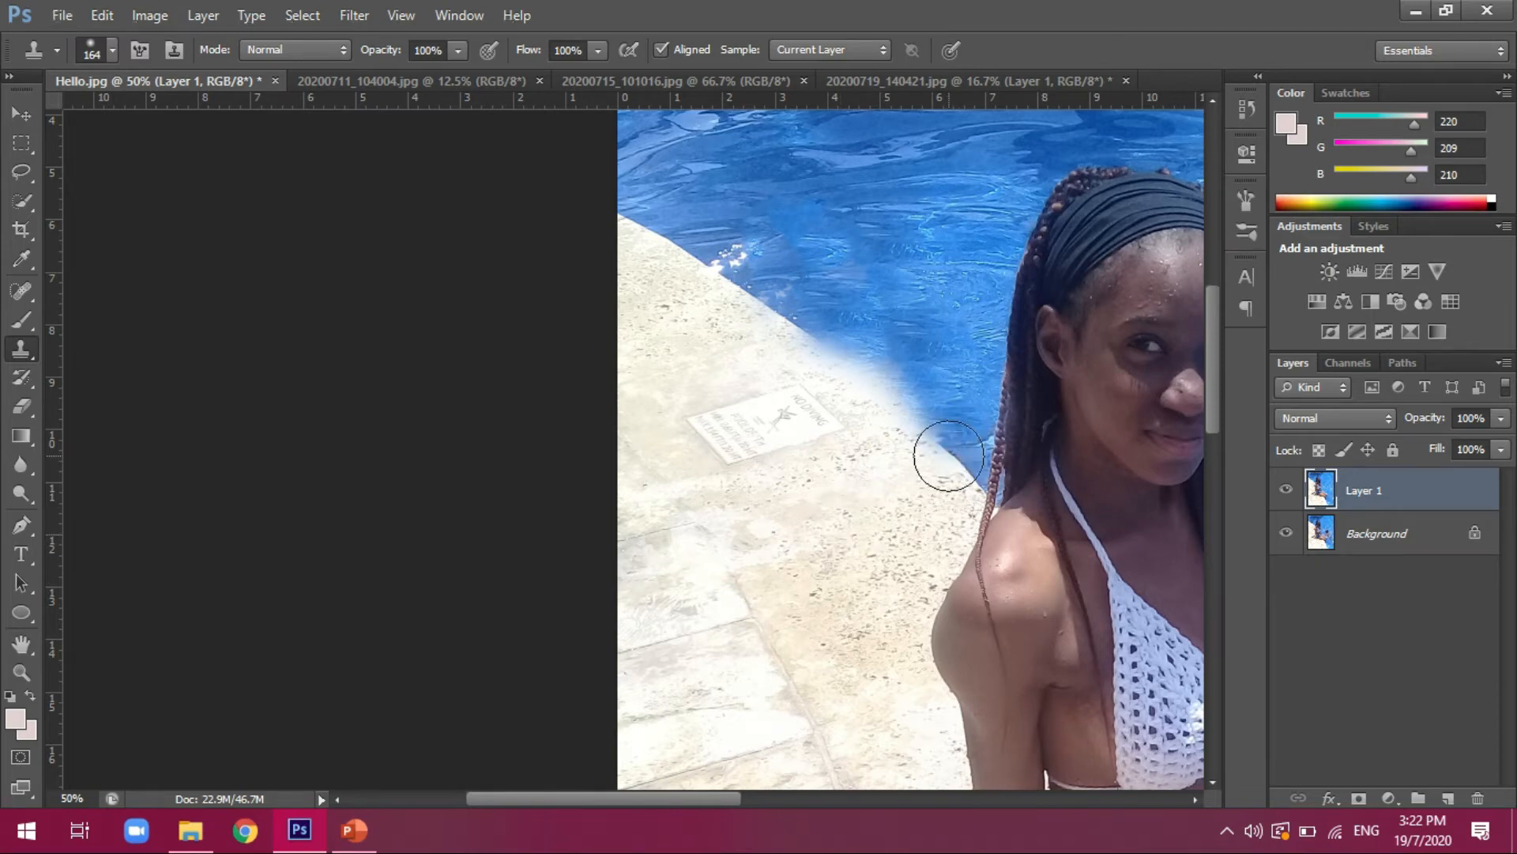
left_click(916, 426)
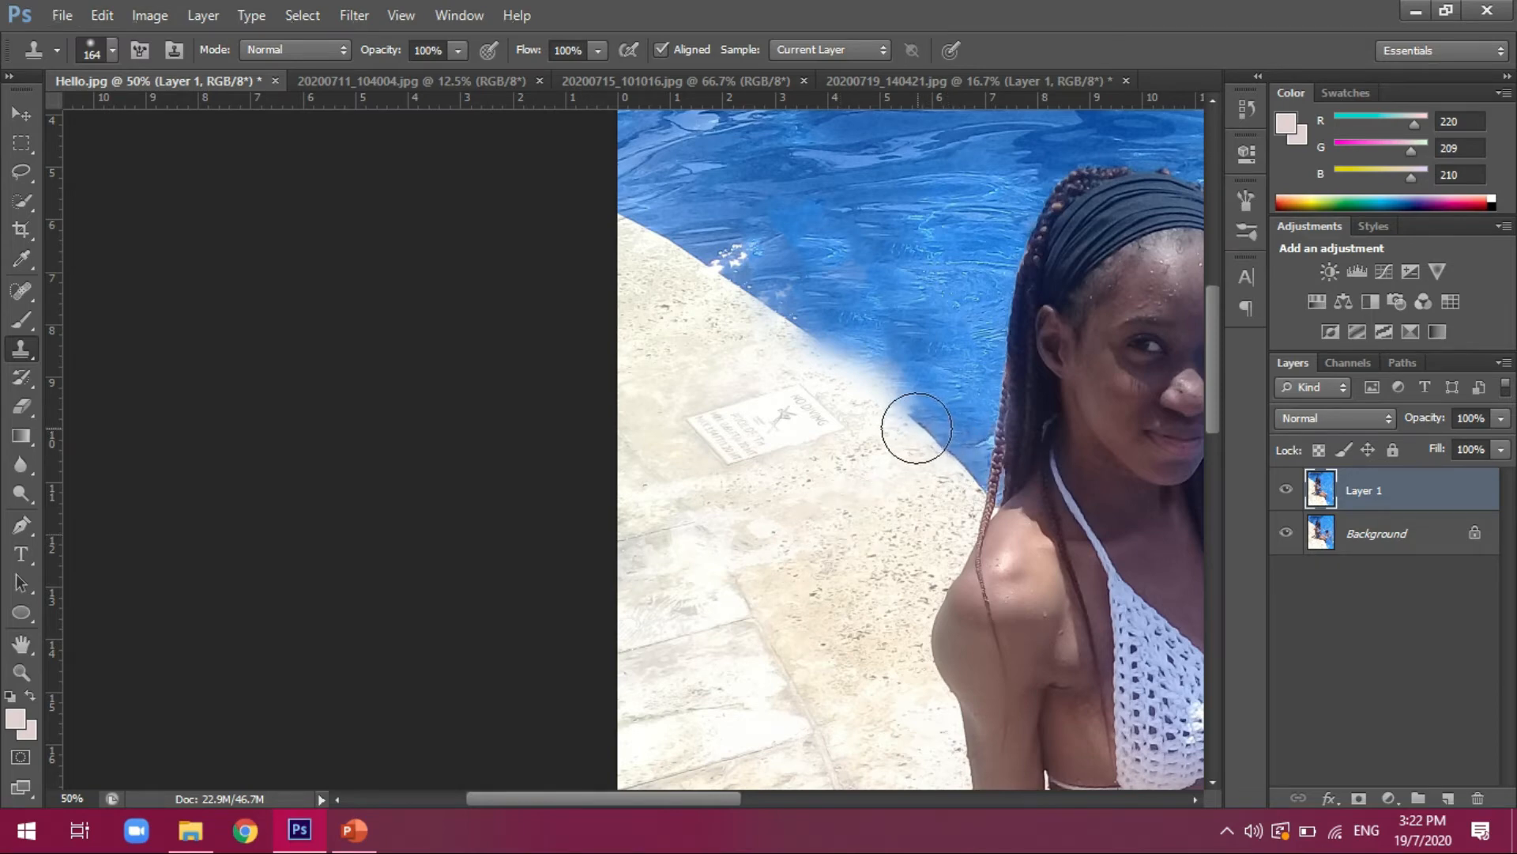
left_click(916, 427)
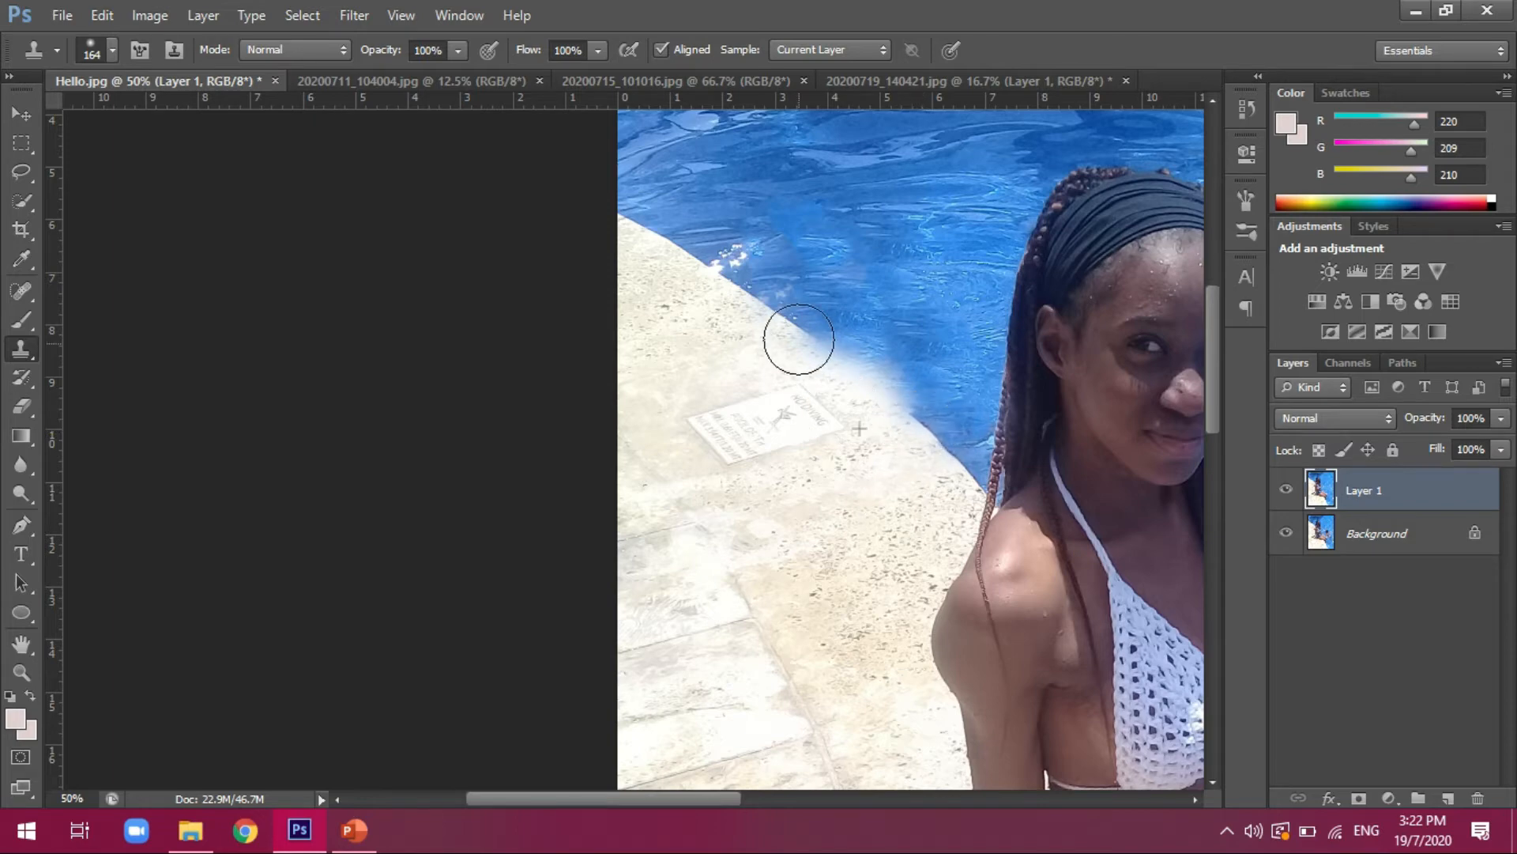
left_click_drag(803, 329, 836, 353)
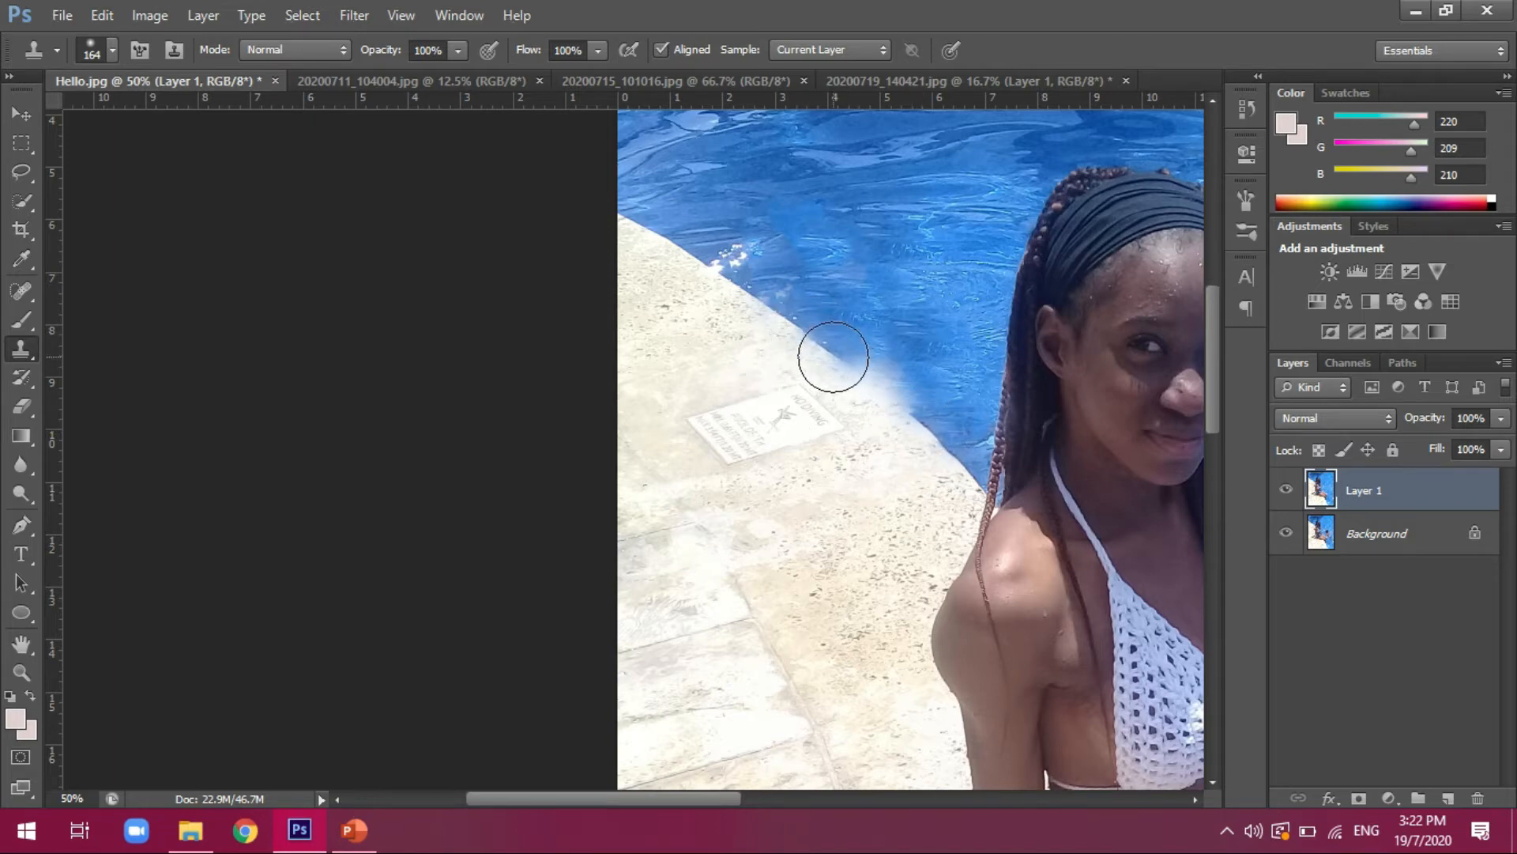
mouse_move(898, 413)
left_mouse_down()
mouse_move(854, 373)
mouse_move(880, 400)
left_mouse_up()
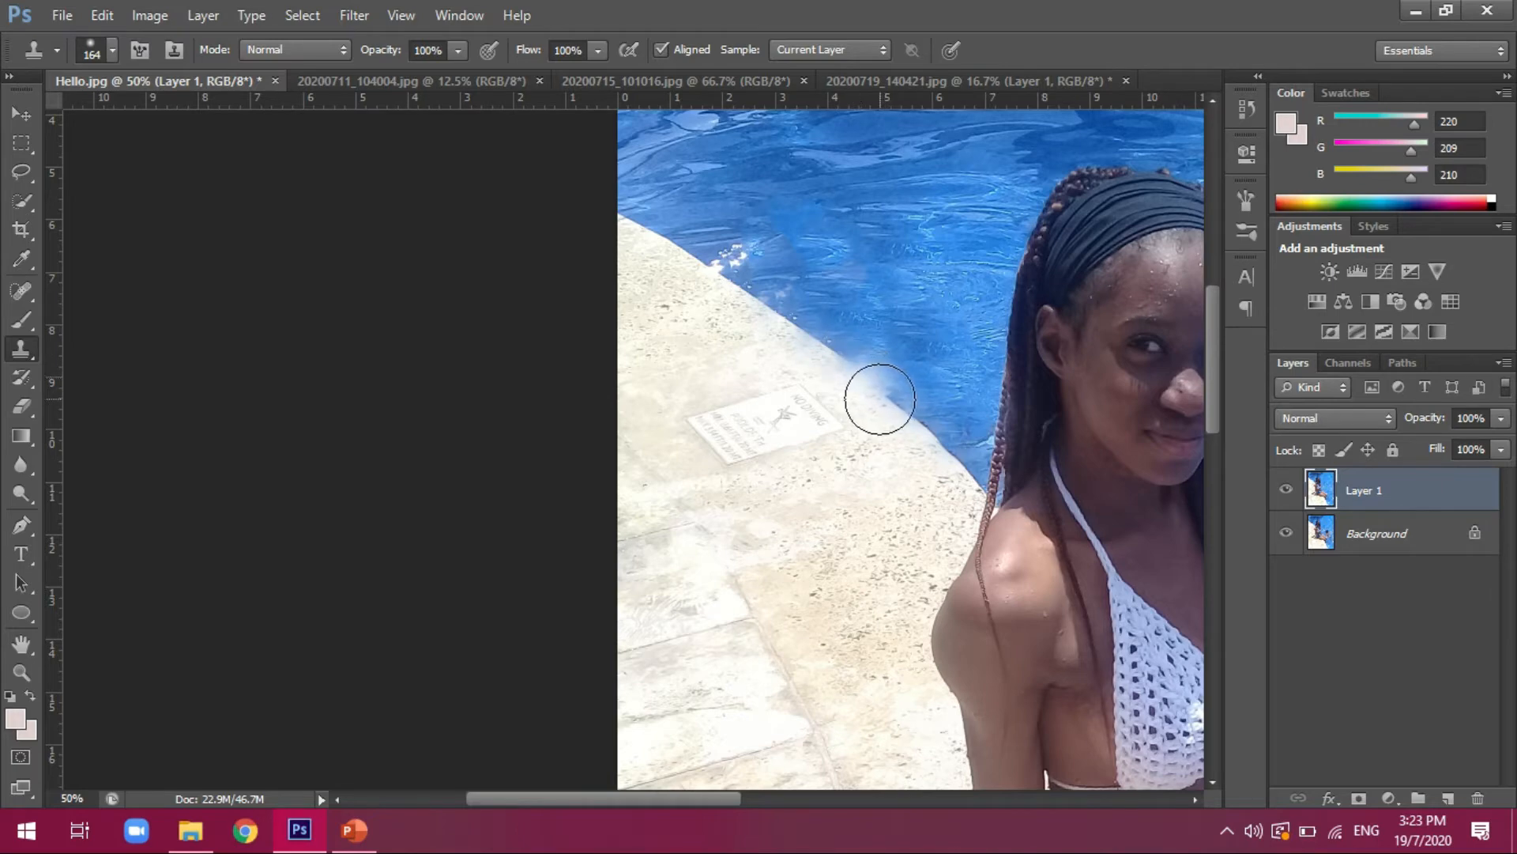
- Switch the Clone Stamp to the 164 px hard round brush with 100% hardness and clone a crisp edge over the remaining blurred rim
left_click(112, 50)
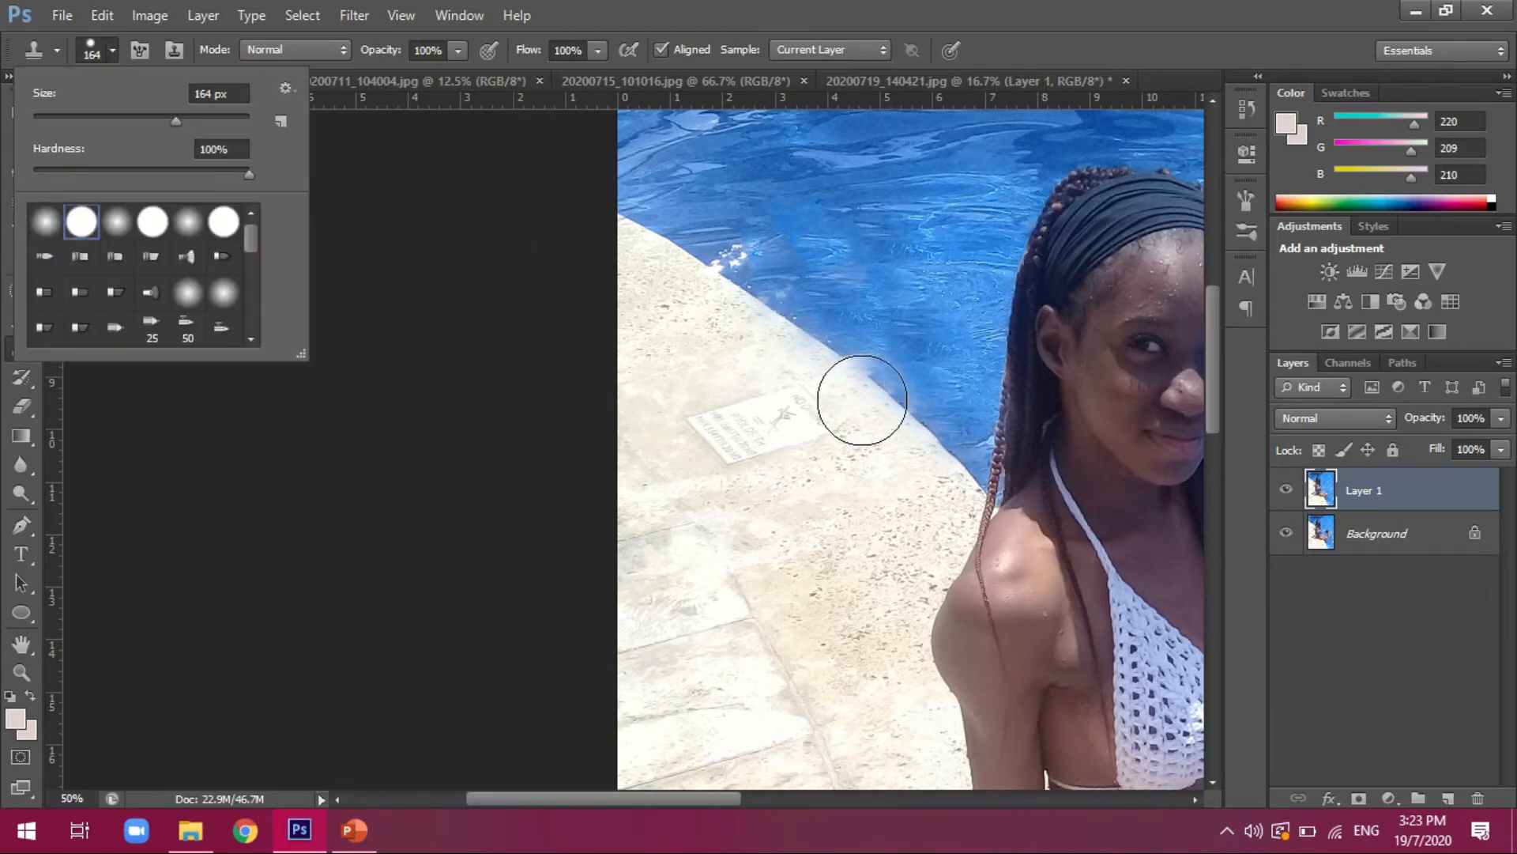
left_click(803, 346)
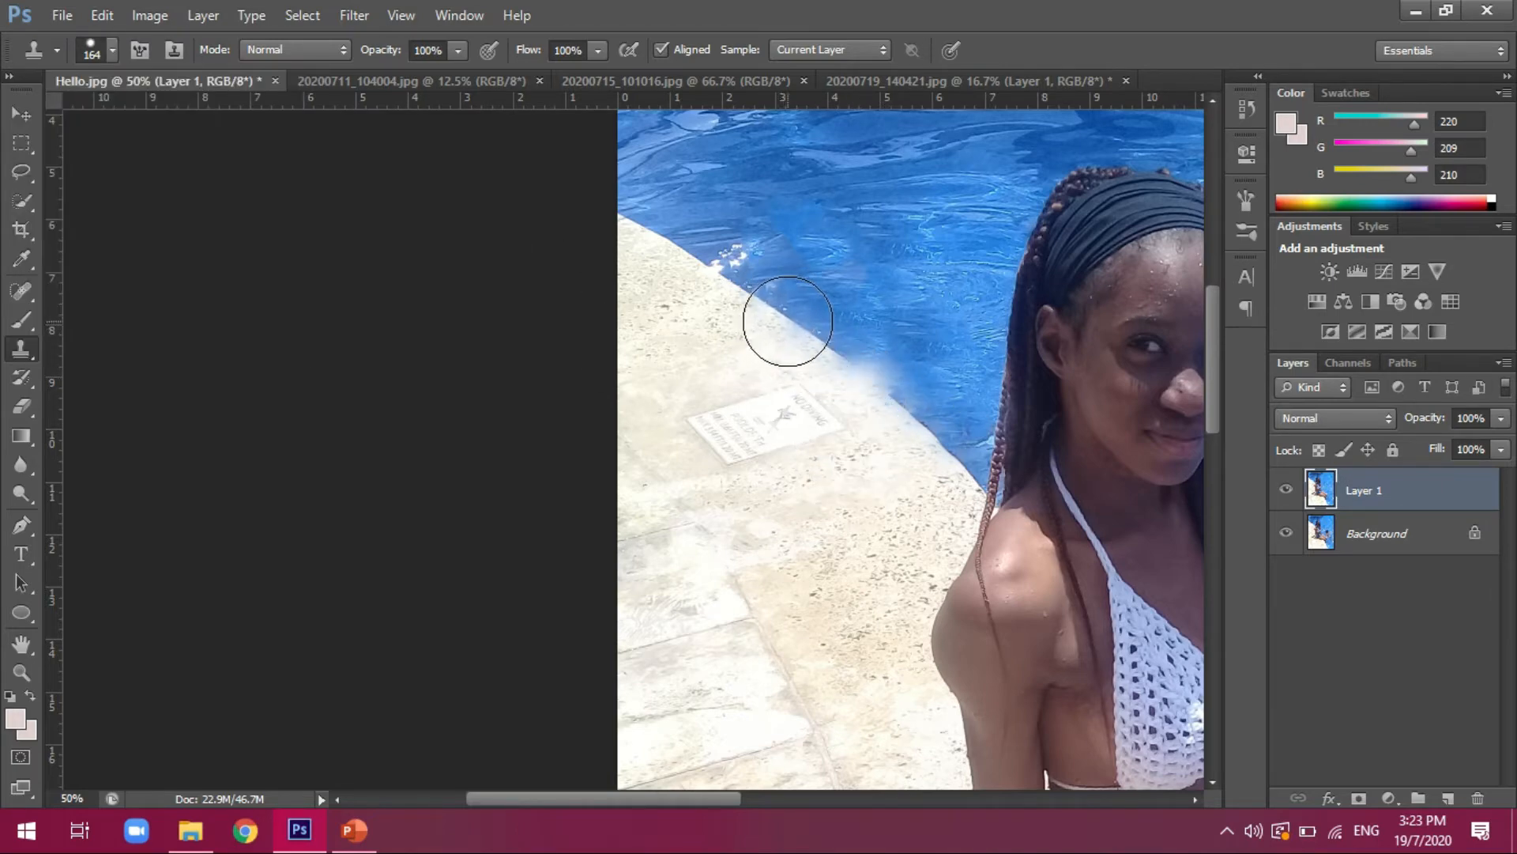
mouse_move(851, 366)
left_mouse_down()
mouse_move(861, 434)
mouse_move(857, 393)
left_mouse_up()
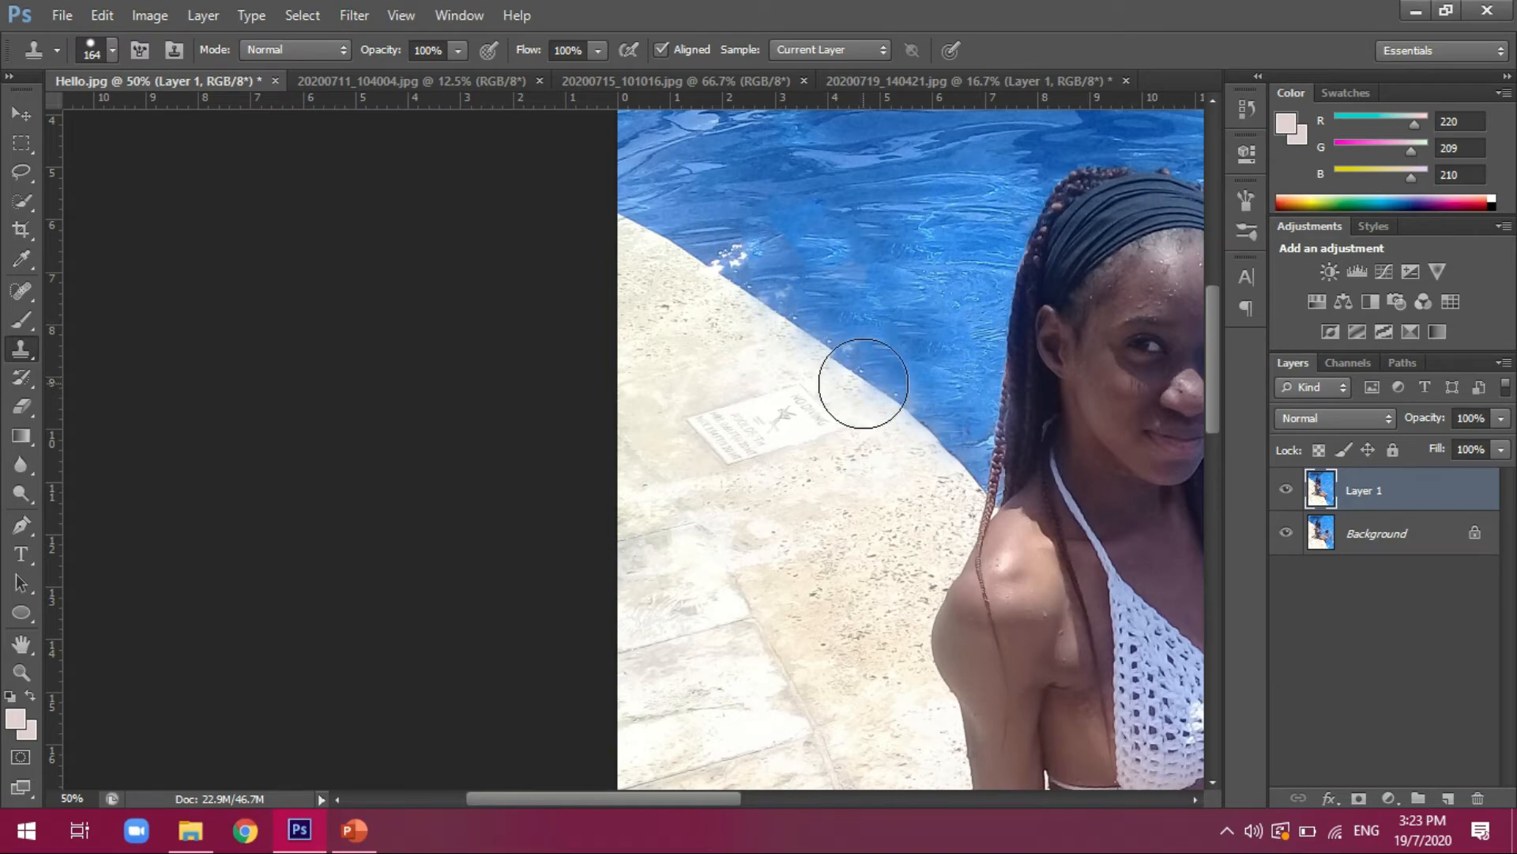
left_click(864, 378)
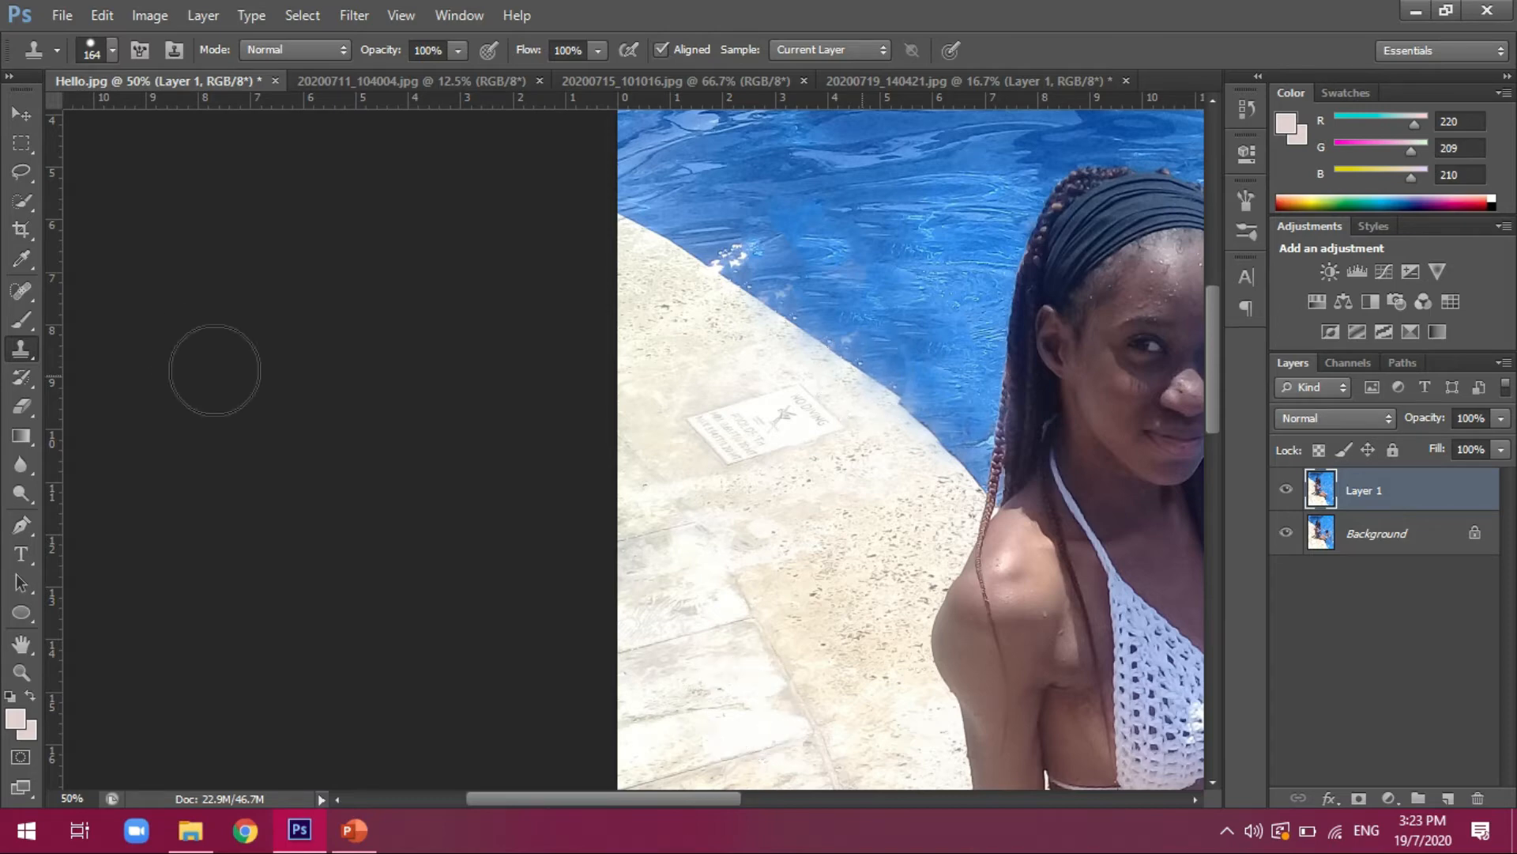
left_click(16, 405)
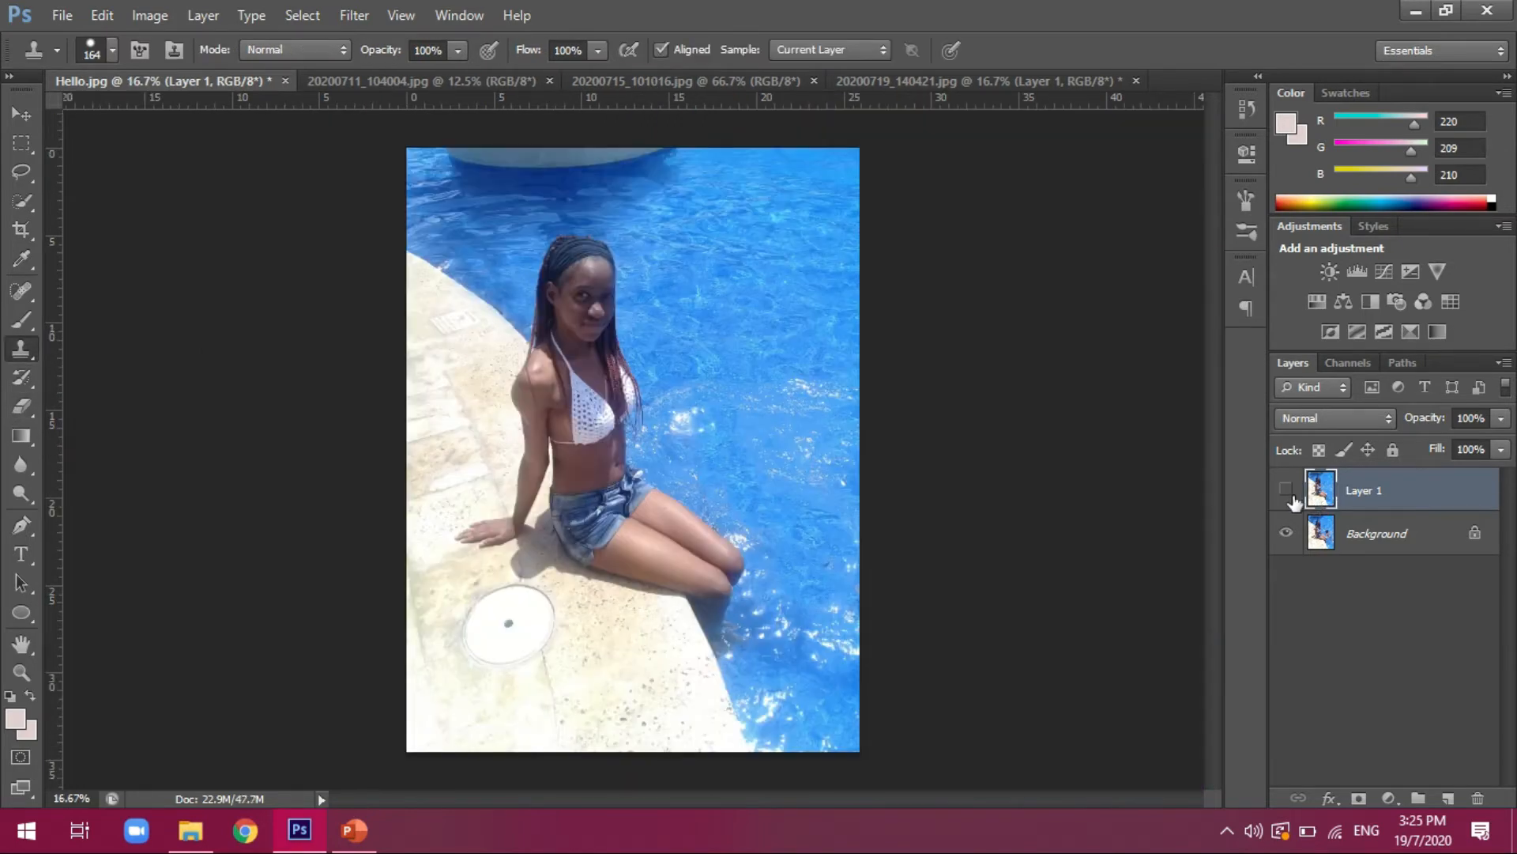
- Toggle the visibility of Layer 1 several times to compare the retouched poolside photo with the original
left_click(1286, 490)
left_click(1286, 490)
left_click(1287, 490)
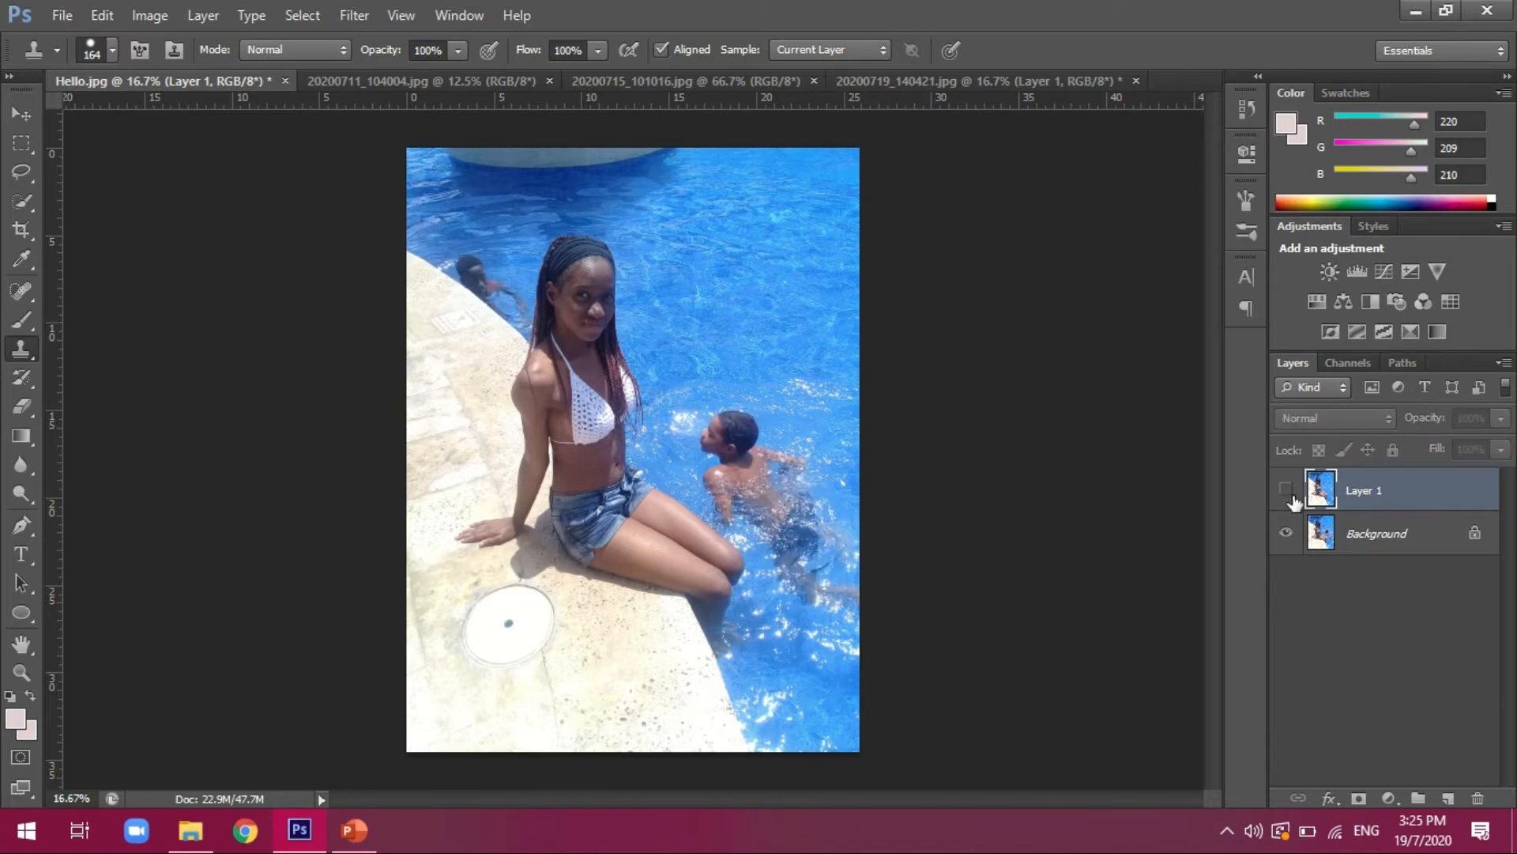
left_click(1286, 490)
left_click(1287, 490)
left_click(1287, 490)
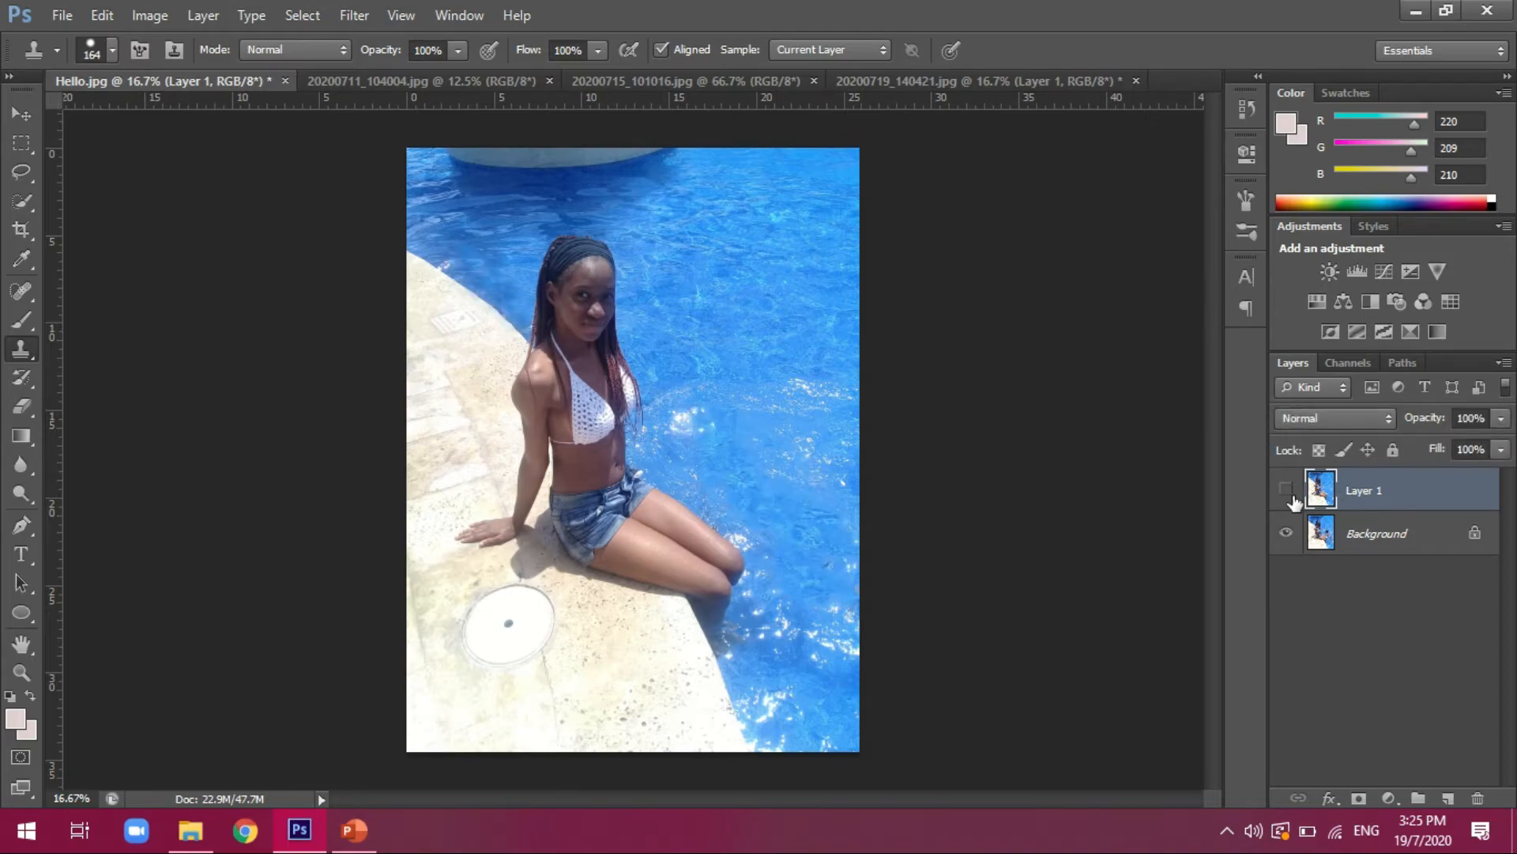
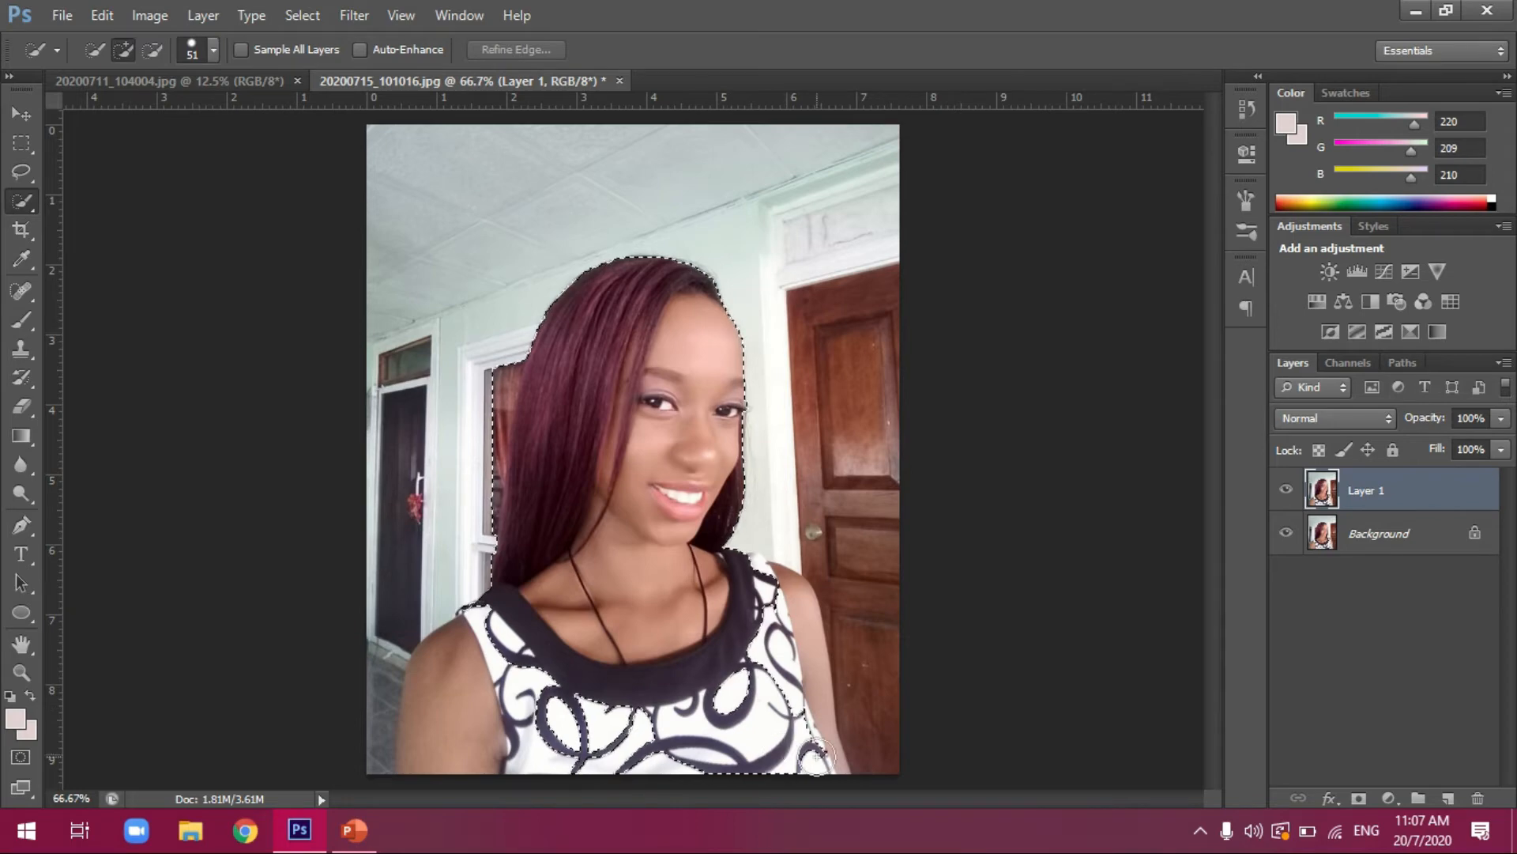
- Add the rest of the patterned dress and the woman's arms to the quick selection in 20200715_101016.jpg
mouse_move(777, 716)
left_mouse_down()
mouse_move(769, 630)
mouse_move(720, 724)
mouse_move(603, 734)
mouse_move(606, 752)
mouse_move(681, 761)
mouse_move(510, 731)
mouse_move(528, 703)
mouse_move(504, 678)
mouse_move(463, 715)
left_mouse_up()
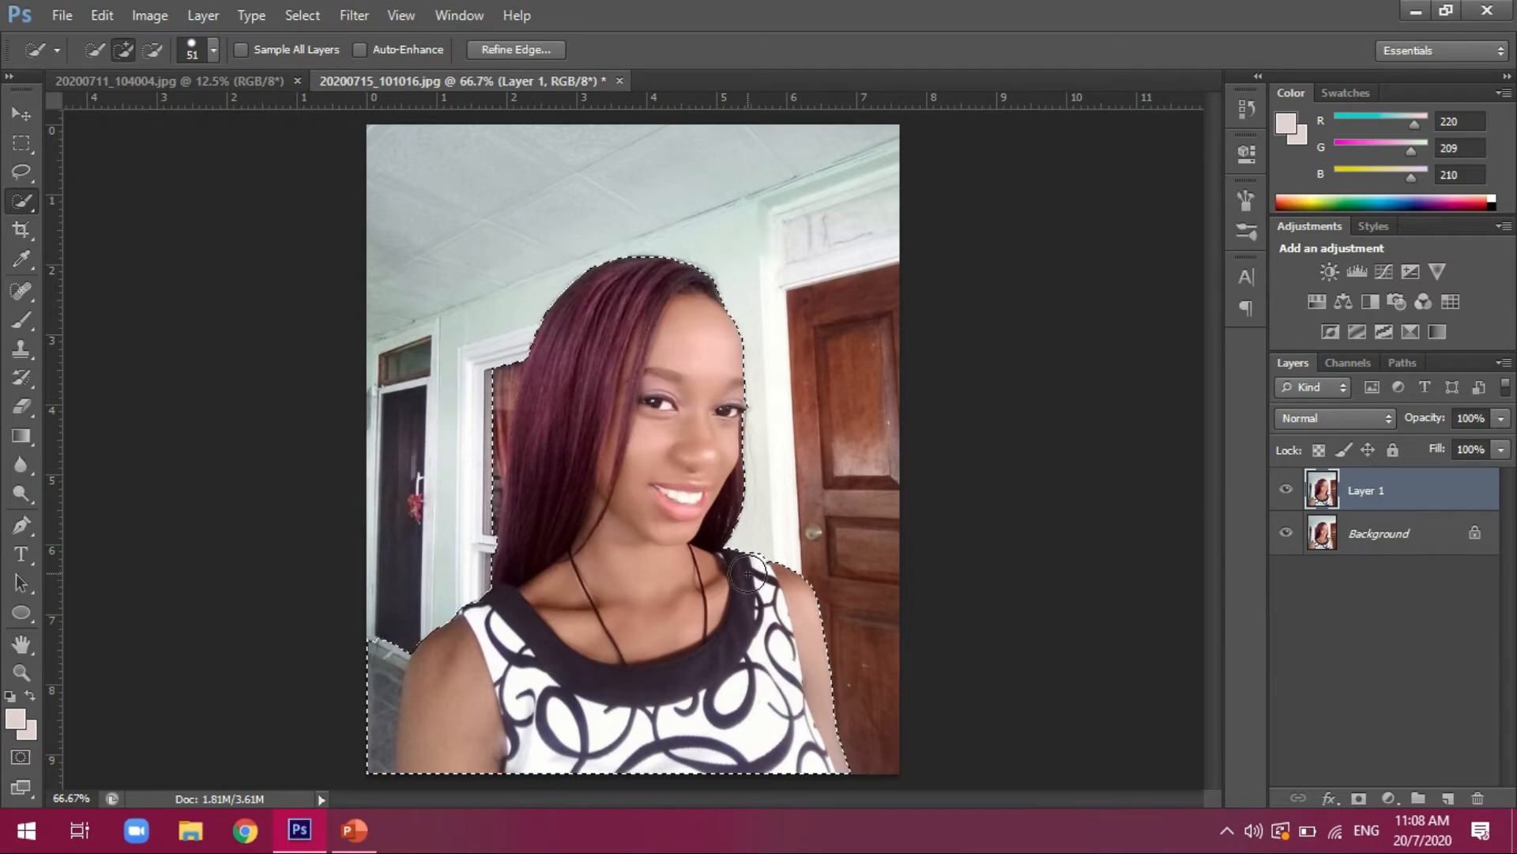
- Subtract the upper part of the window beside the woman's hair from the selection with a 29 px Quick Selection brush
key("ctrl+plus")
key("ctrl+plus")
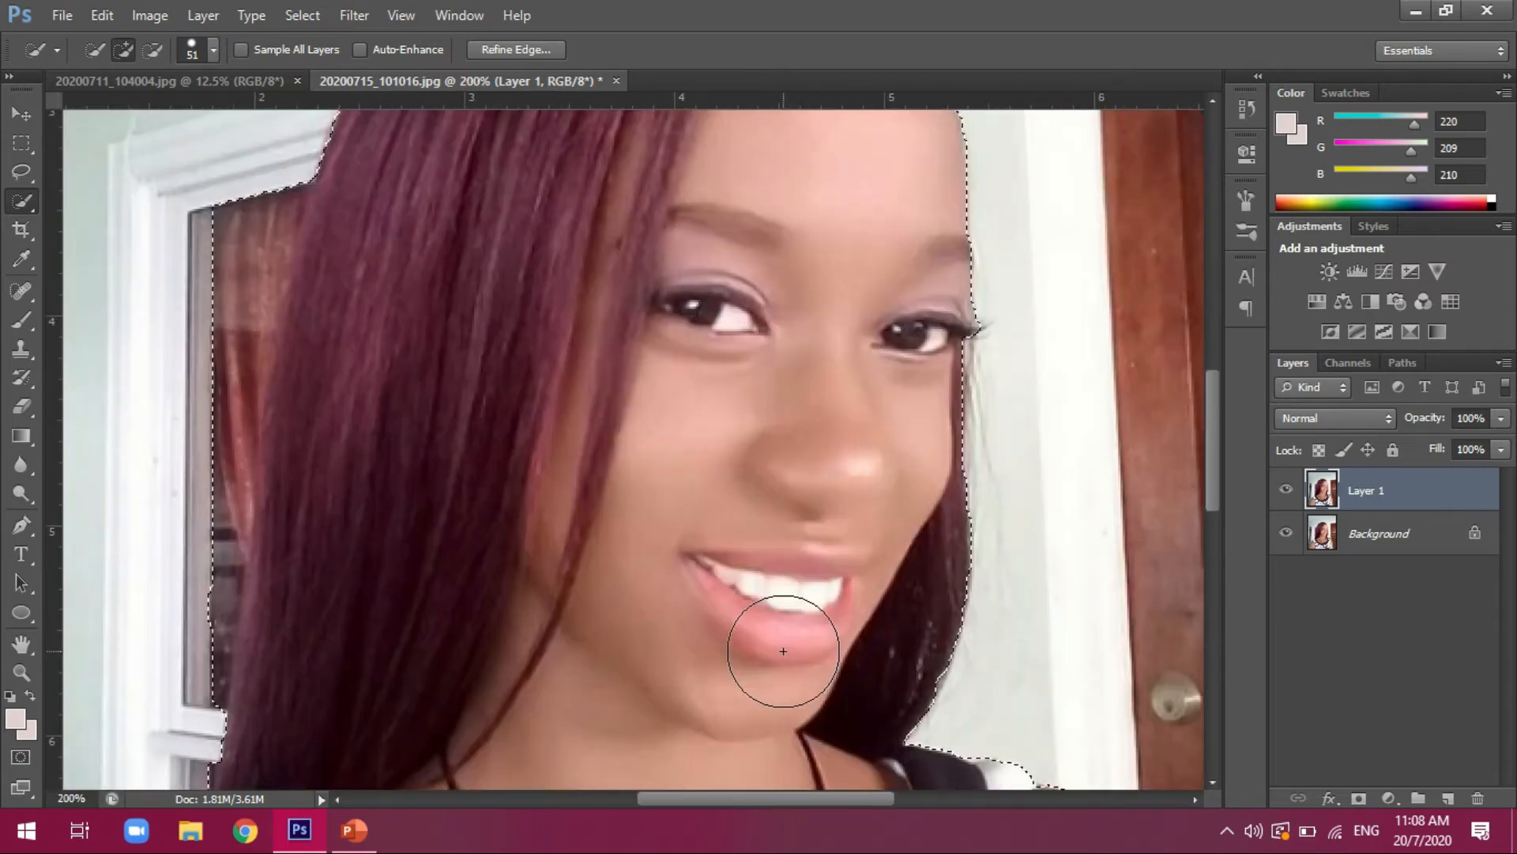
mouse_move(1215, 443)
left_mouse_down()
mouse_move(1210, 384)
mouse_move(1211, 426)
left_mouse_up()
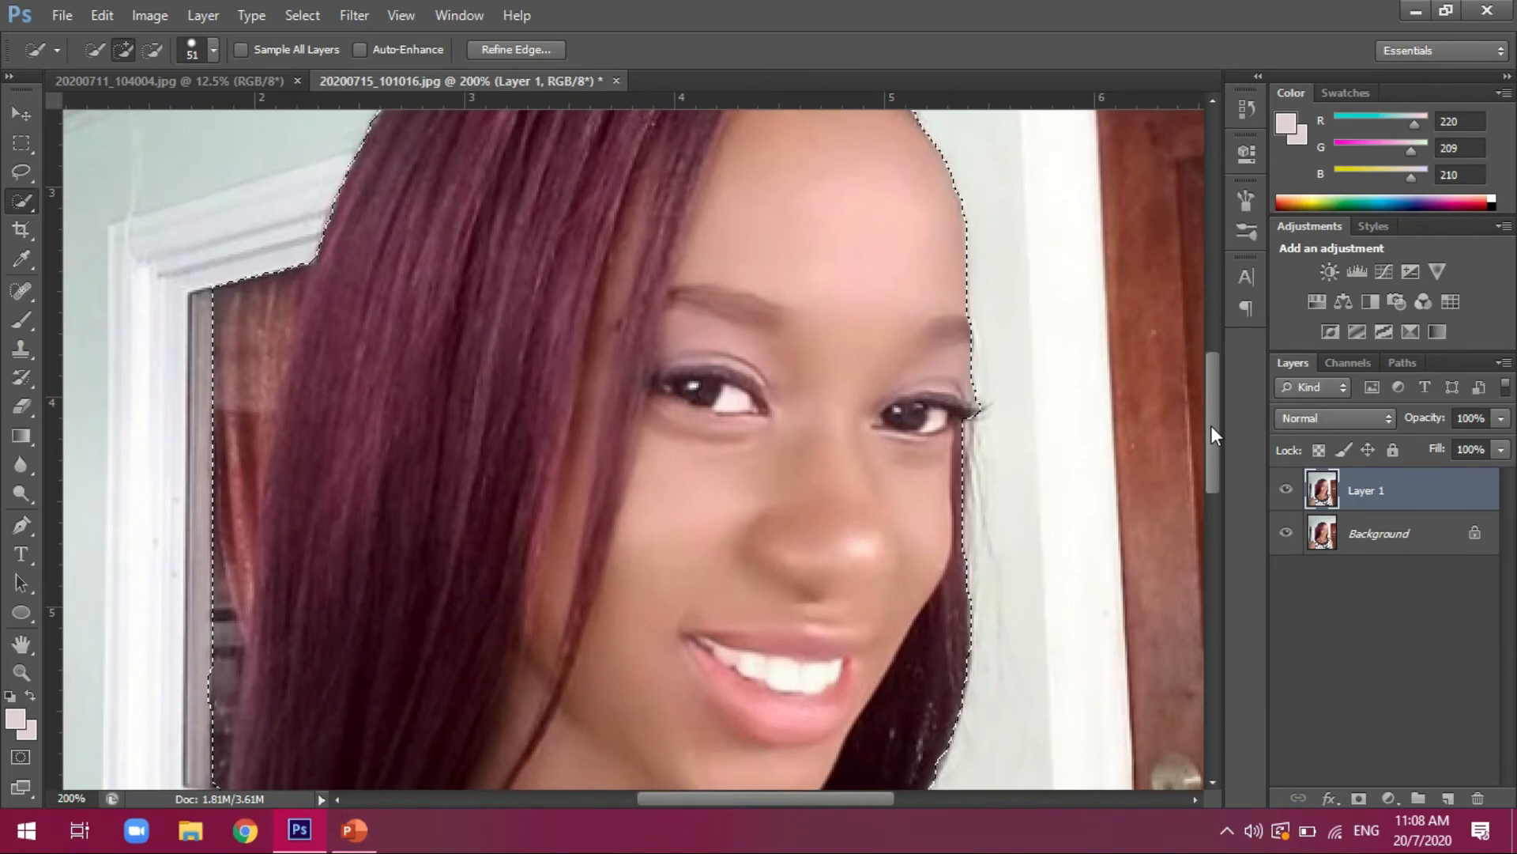
left_click(151, 52)
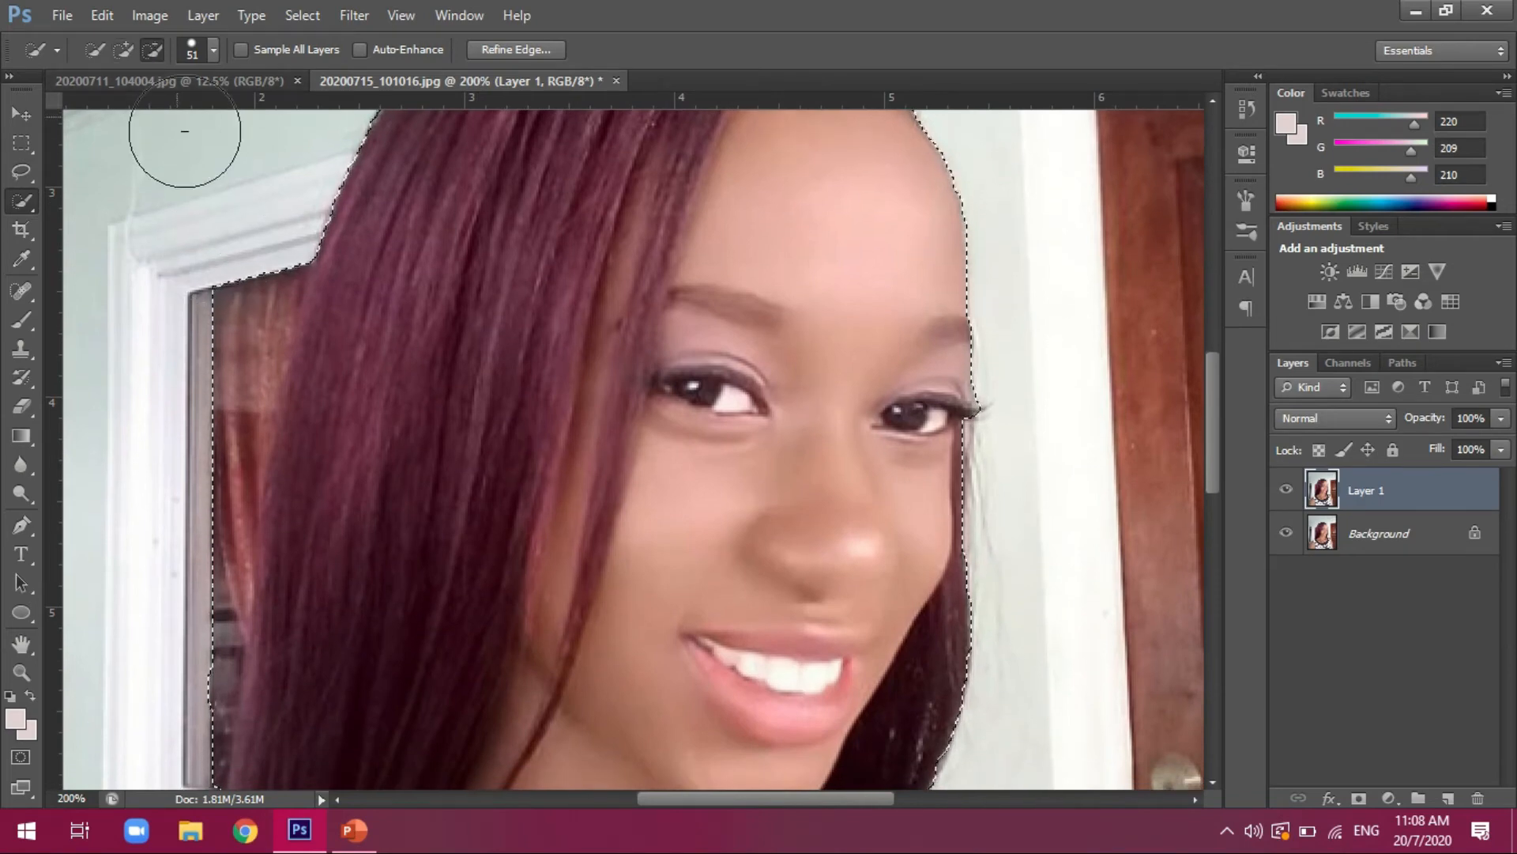
left_click(213, 50)
left_click(120, 112)
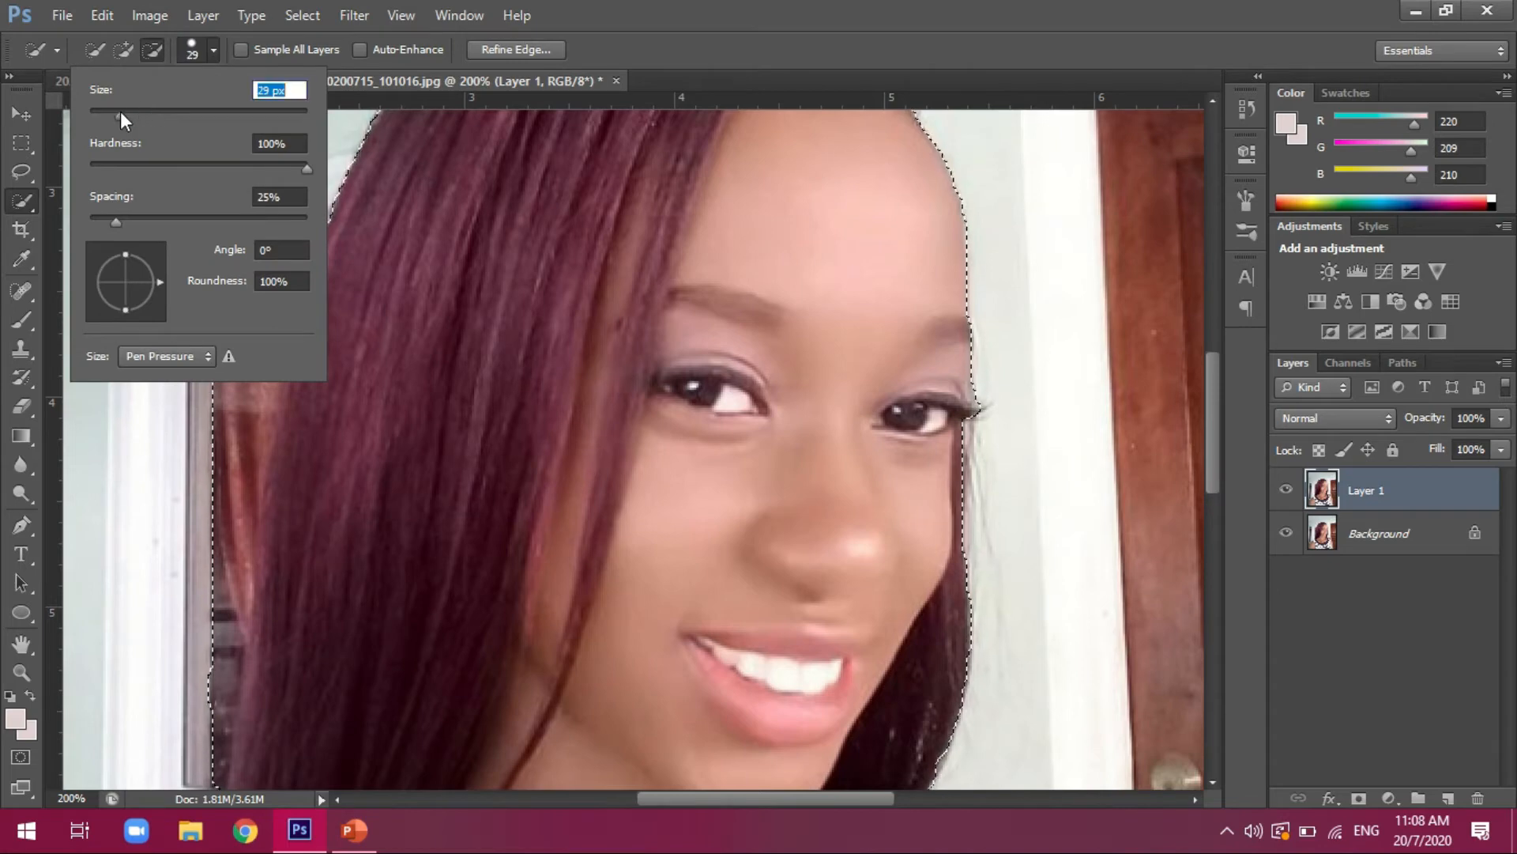
left_click(350, 157)
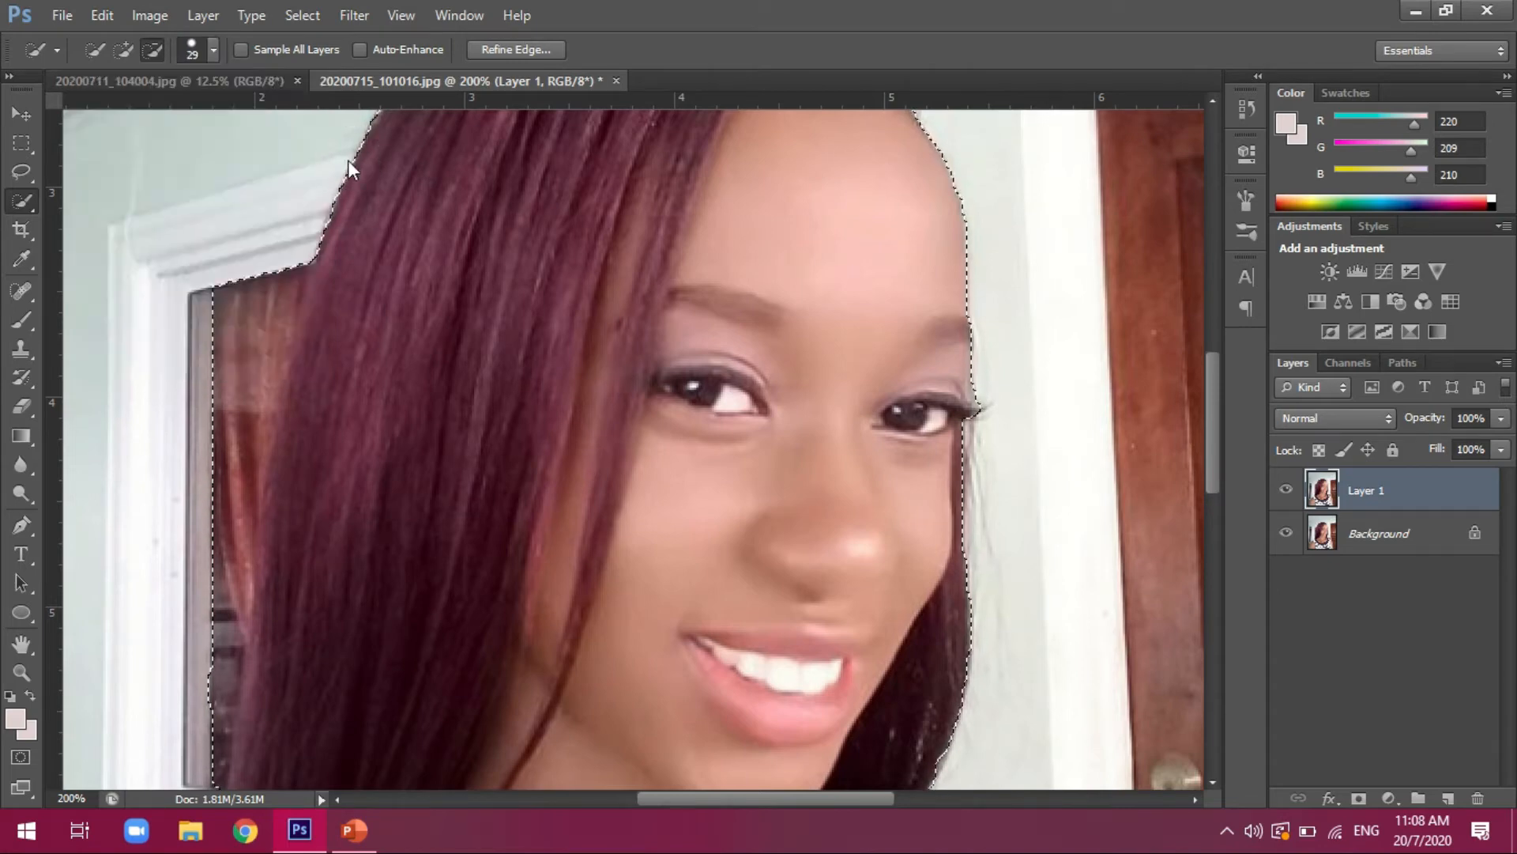
left_click(296, 190)
left_click(288, 187)
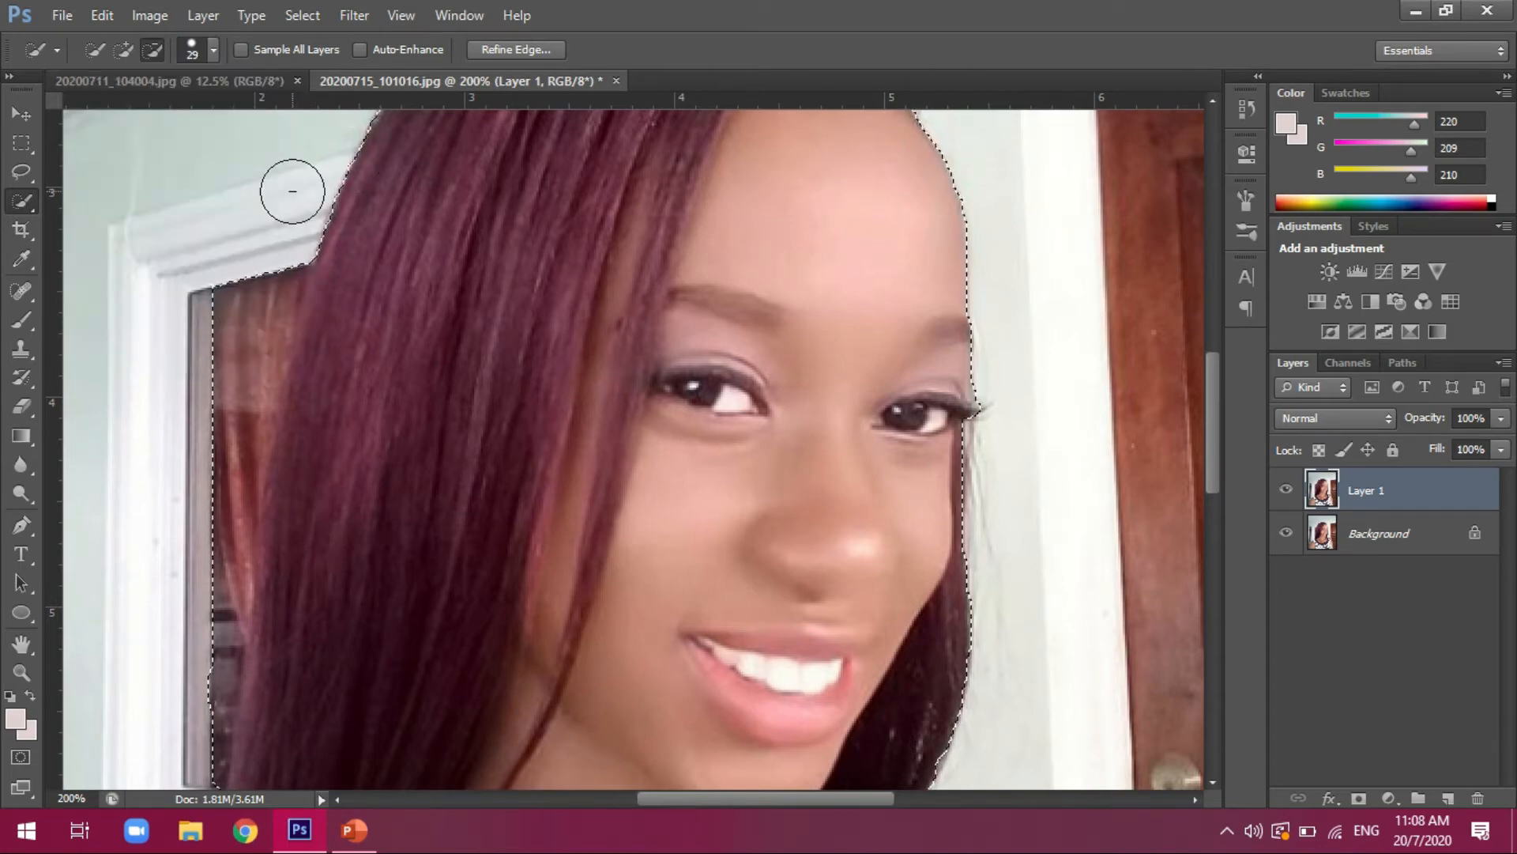
left_click_drag(271, 256, 230, 384)
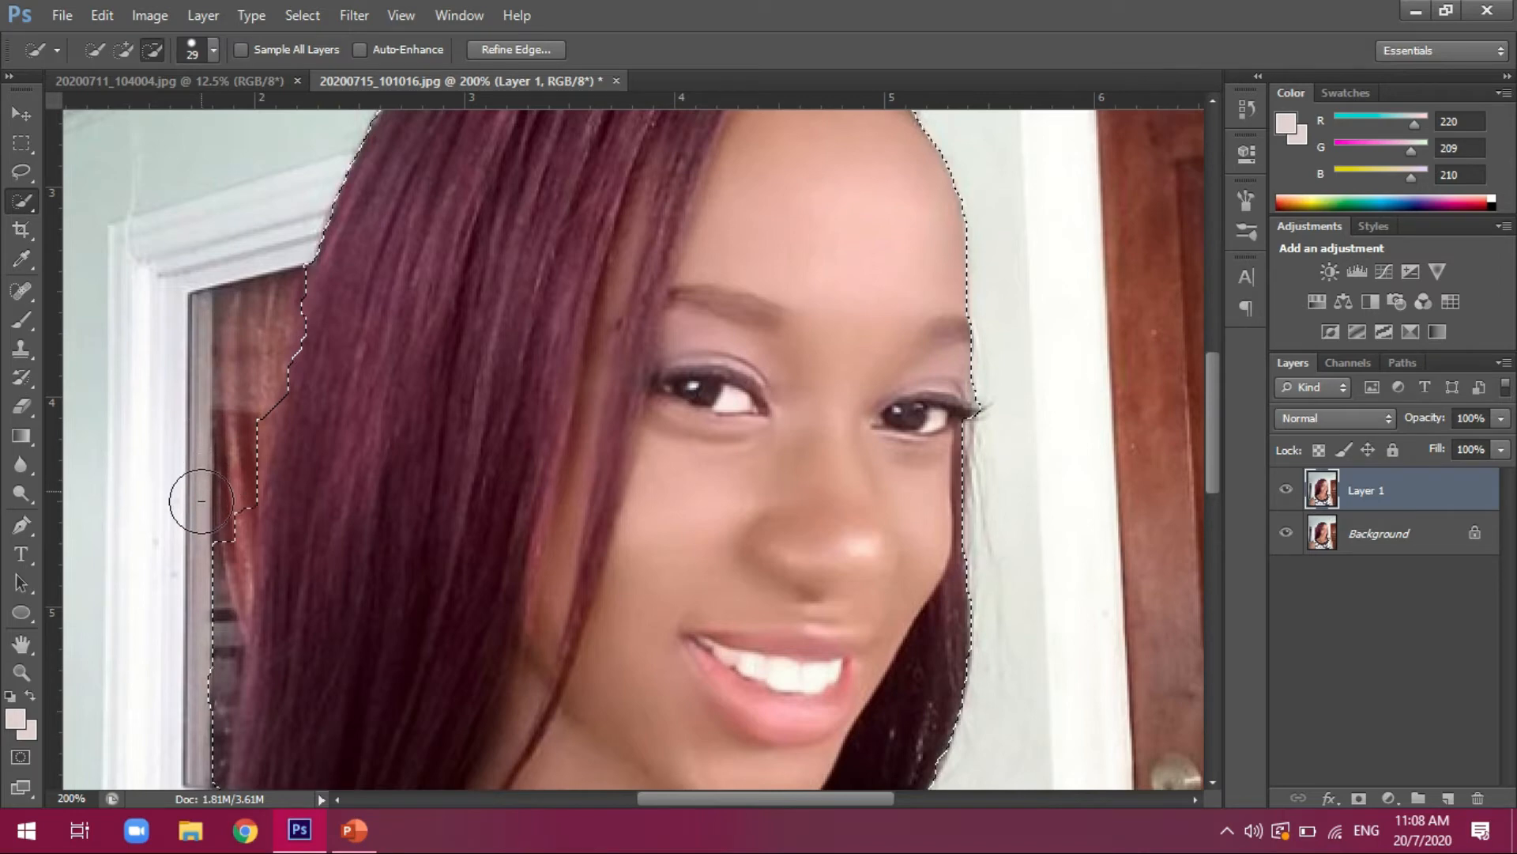
- Reduce the Quick Selection brush to 18 px and subtract the remaining window strip along the woman's hair
left_click(214, 46)
left_click_drag(122, 115, 109, 113)
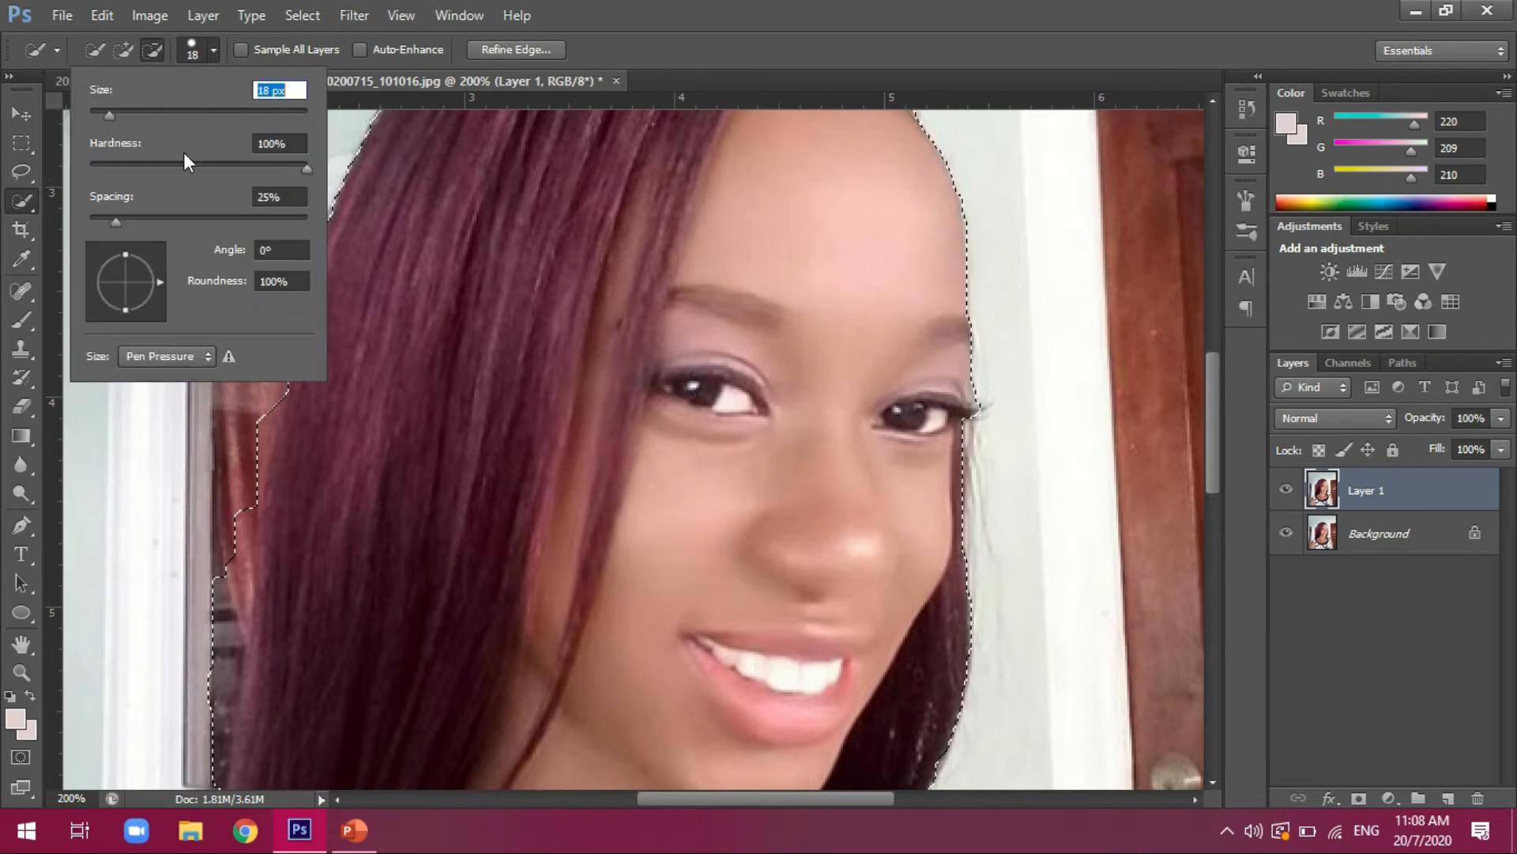
left_click(239, 417)
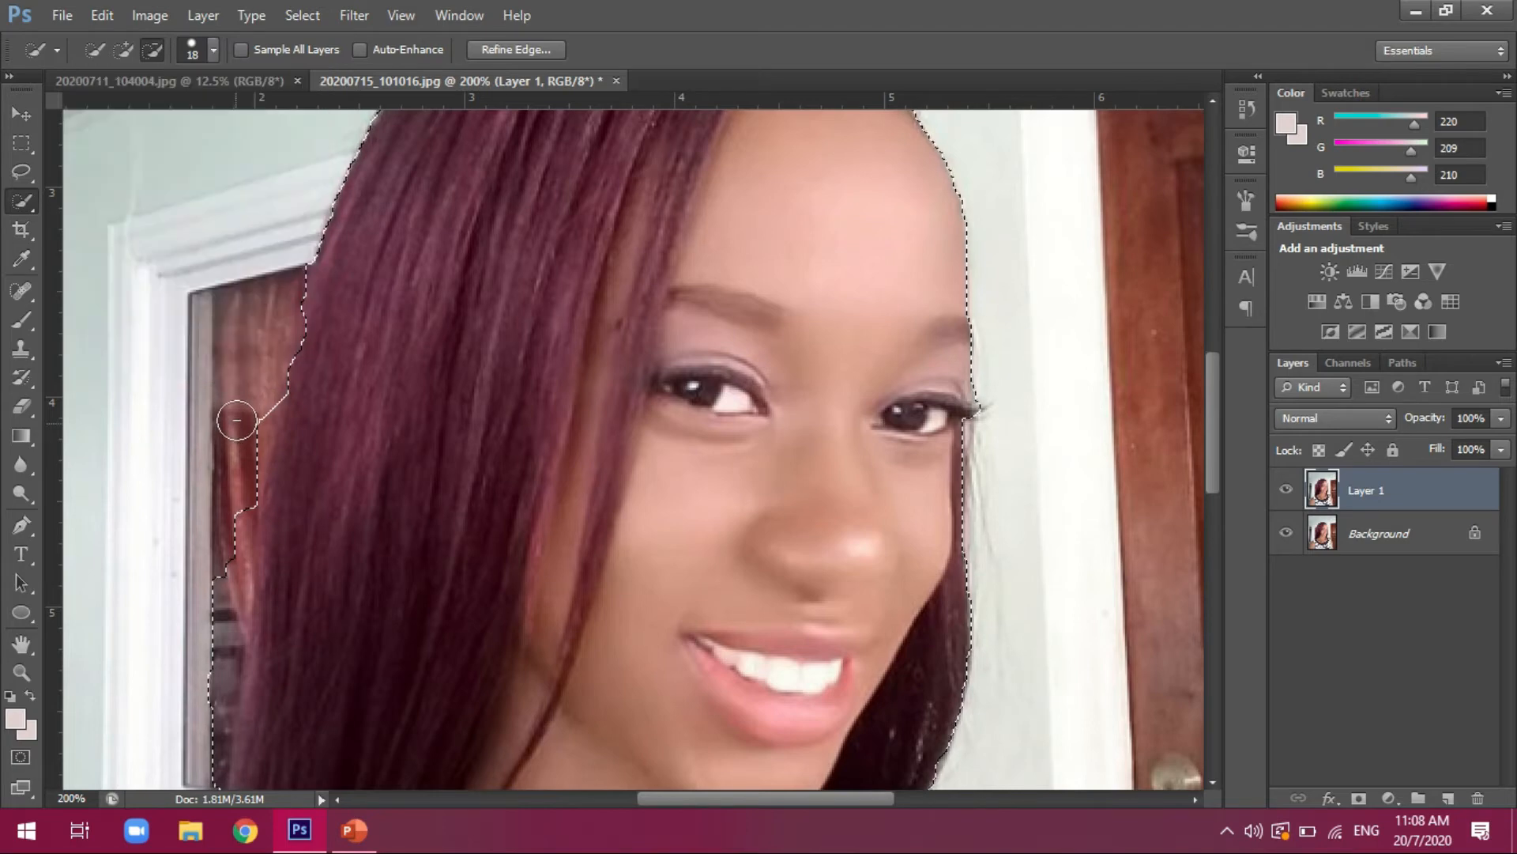
left_click_drag(237, 427, 196, 762)
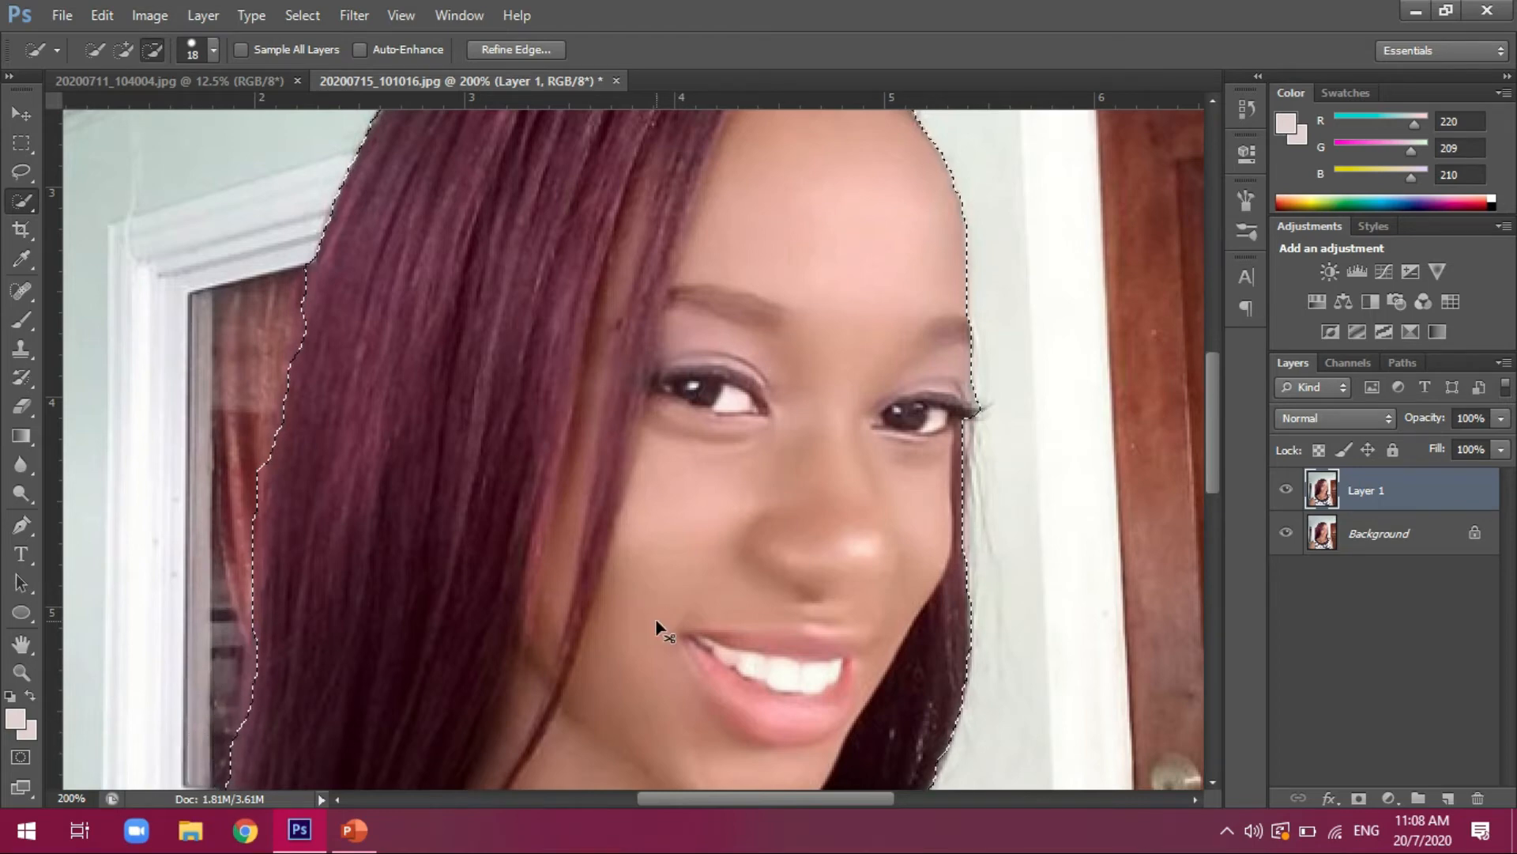
- Subtract the patch of floor beside the woman's arm in the photo's lower corner from the selection
key("ctrl+minus")
key("ctrl+minus")
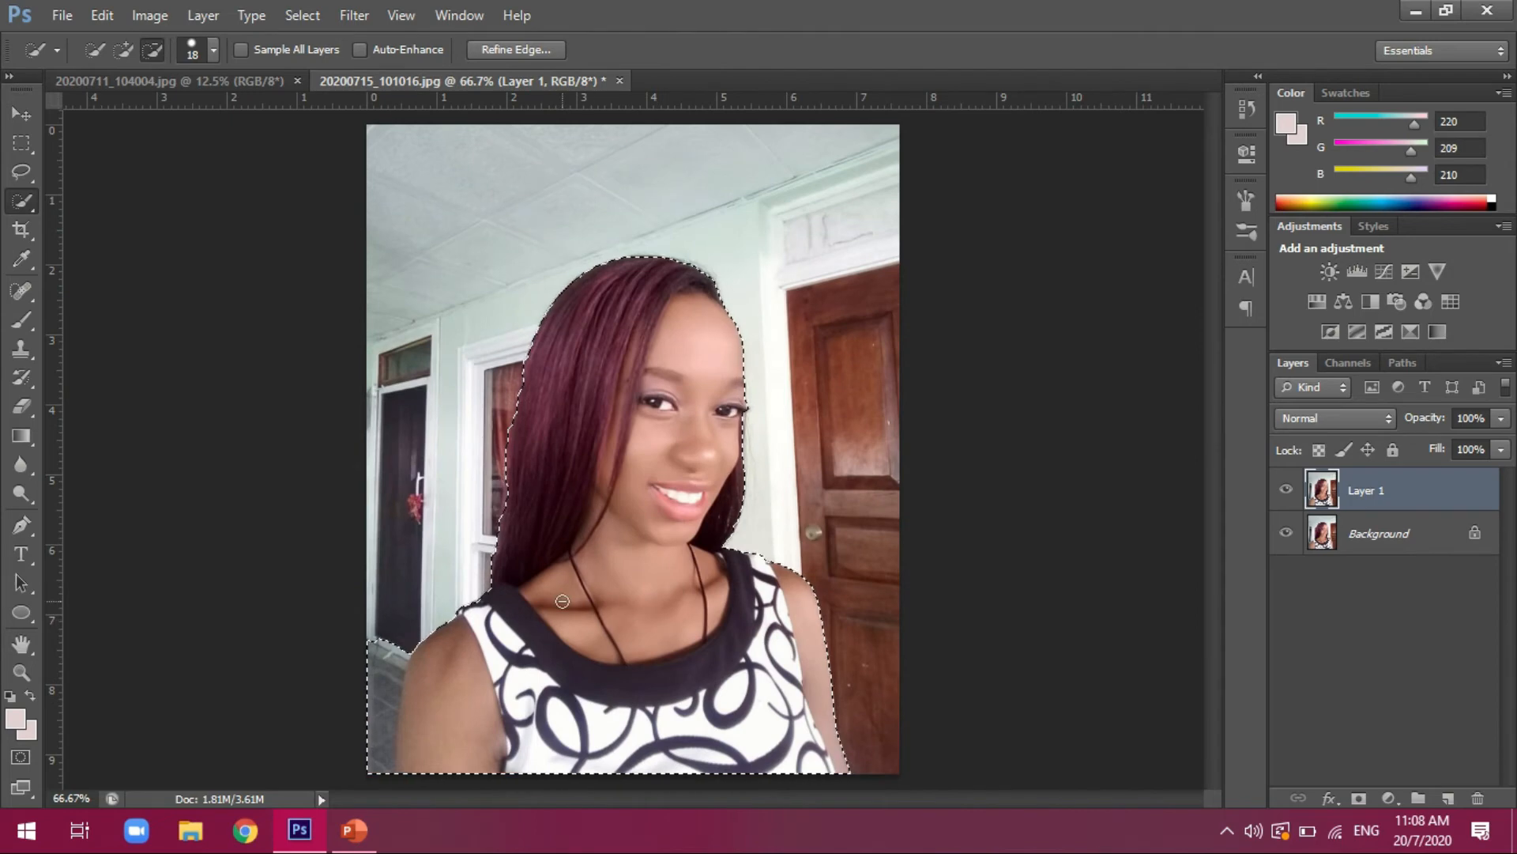
left_click(372, 669)
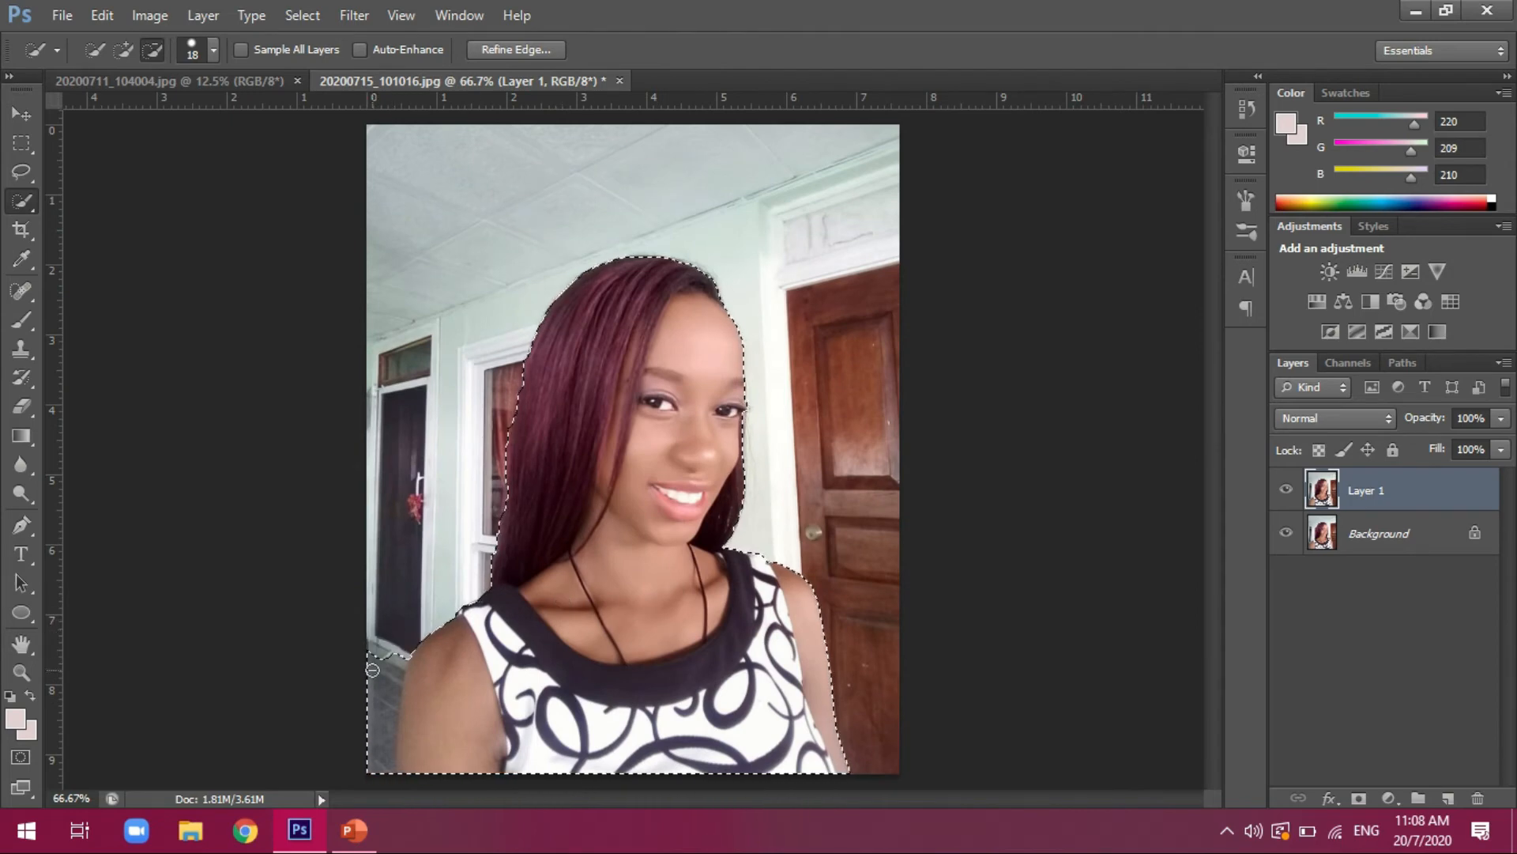
left_click(369, 739)
left_click(369, 753)
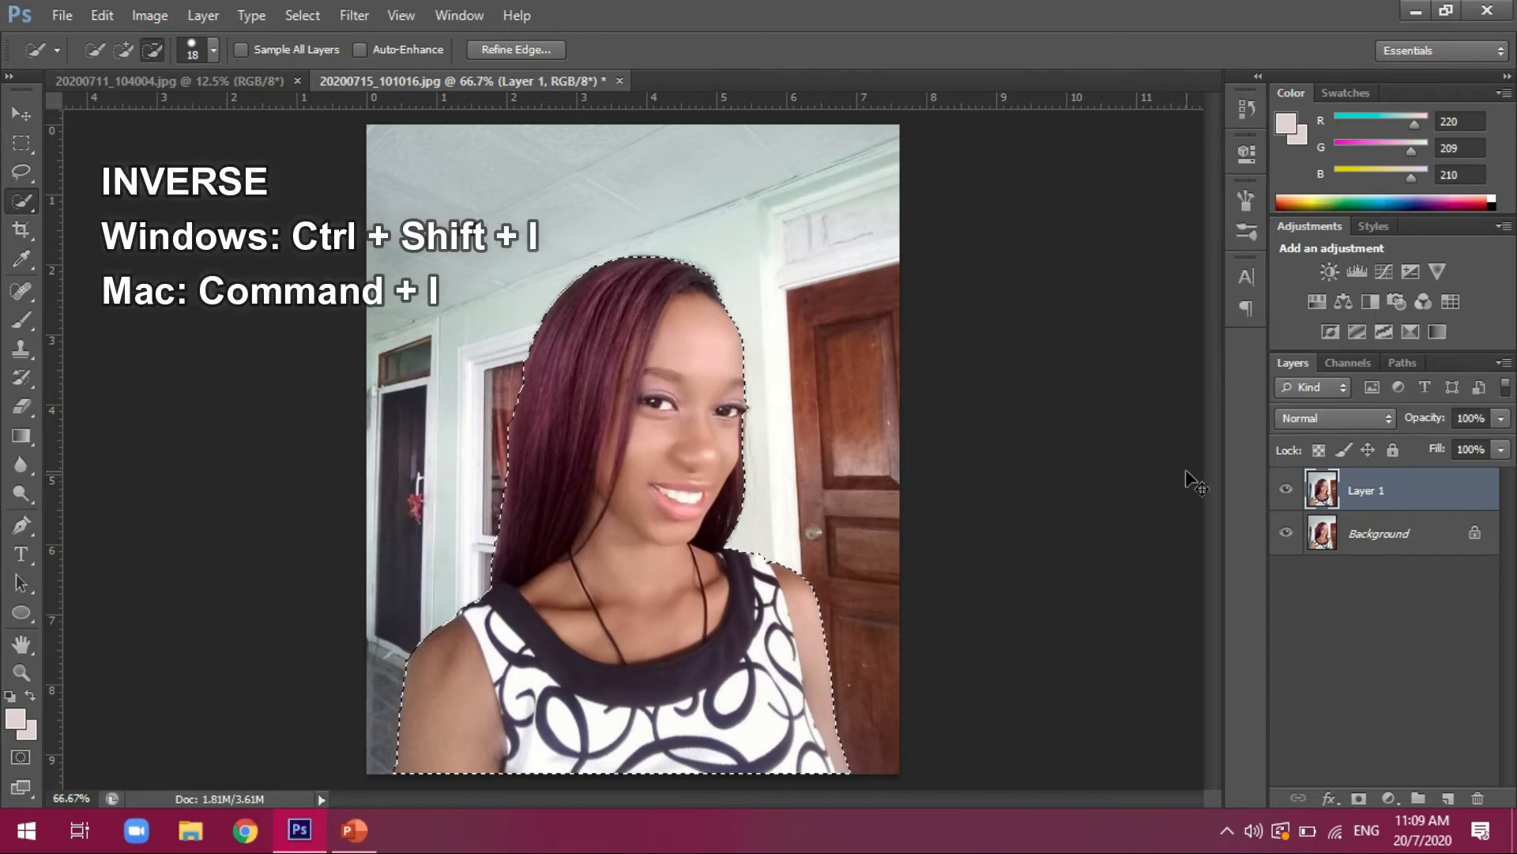
- Invert the selection so that it covers the background around the woman, and look up the matching selection commands
key("ctrl+shift+i")
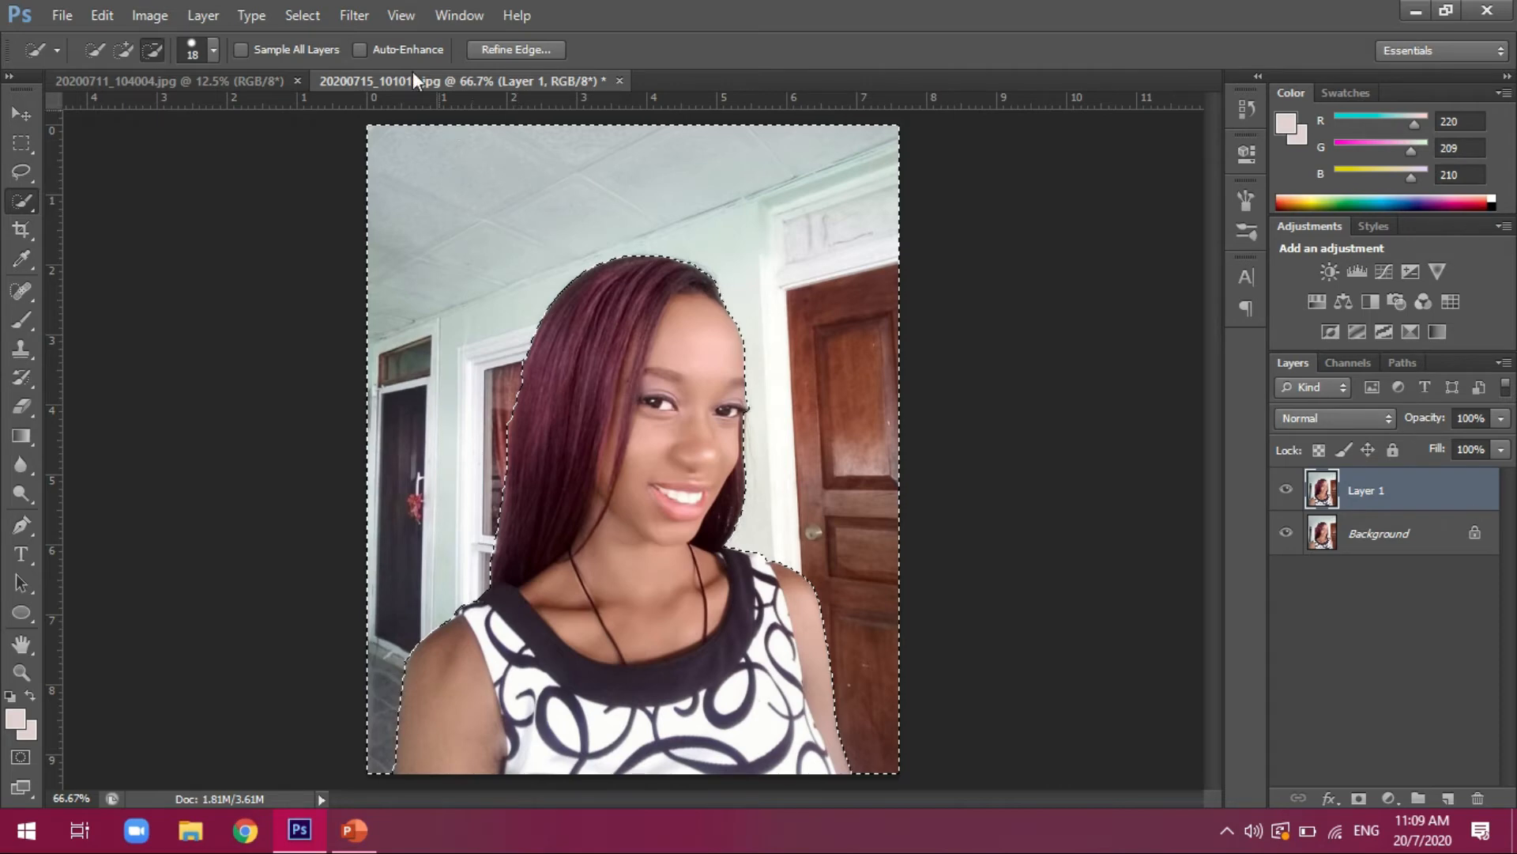
left_click(301, 17)
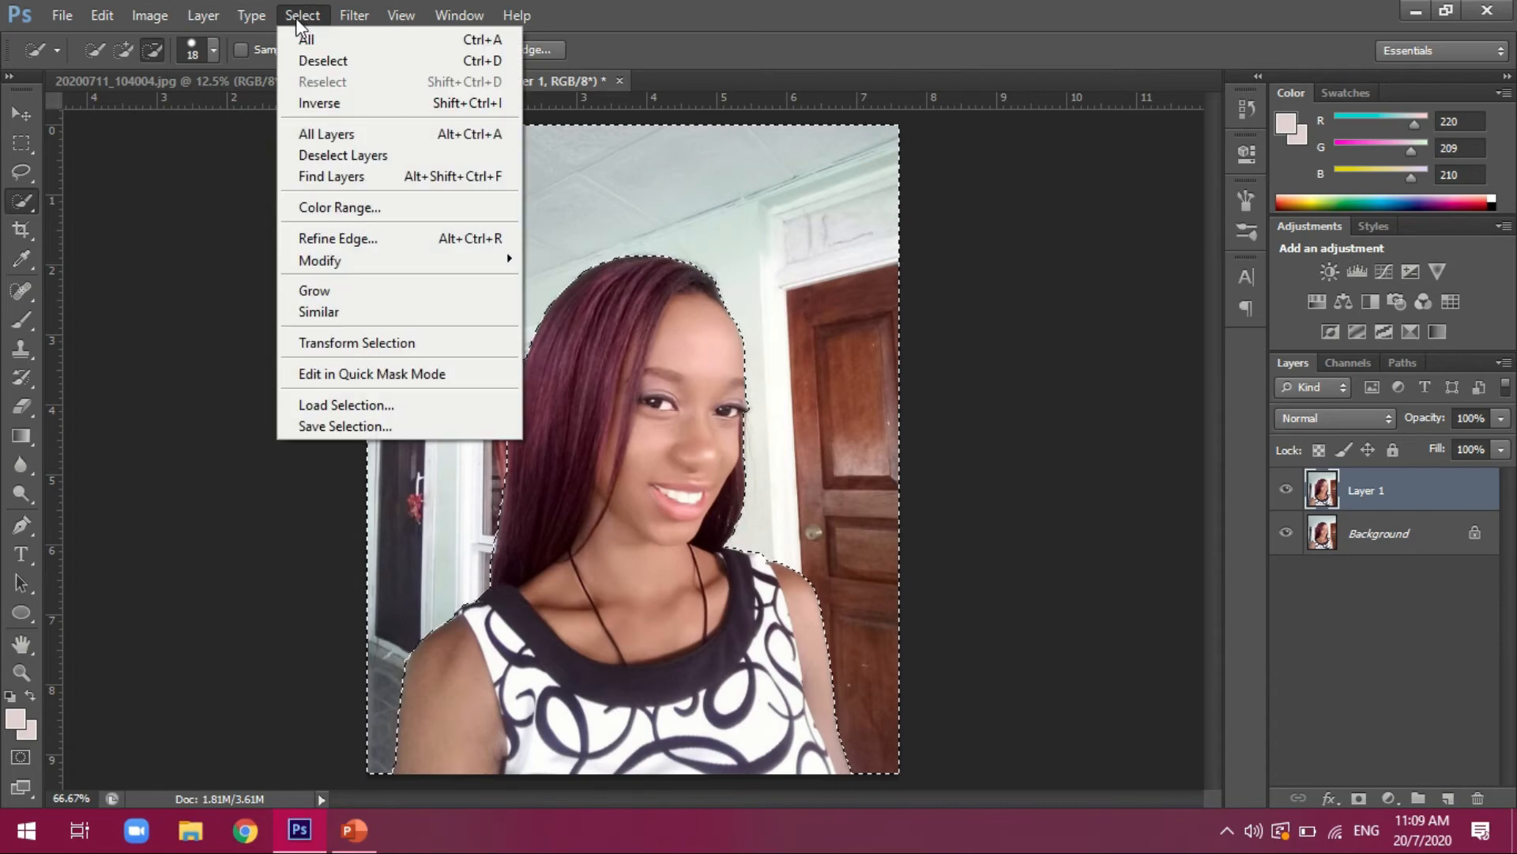
- Refine the selection edge along the woman's hair beside the window with the 35 px Refine Radius brush and apply the refinement
left_click(351, 237)
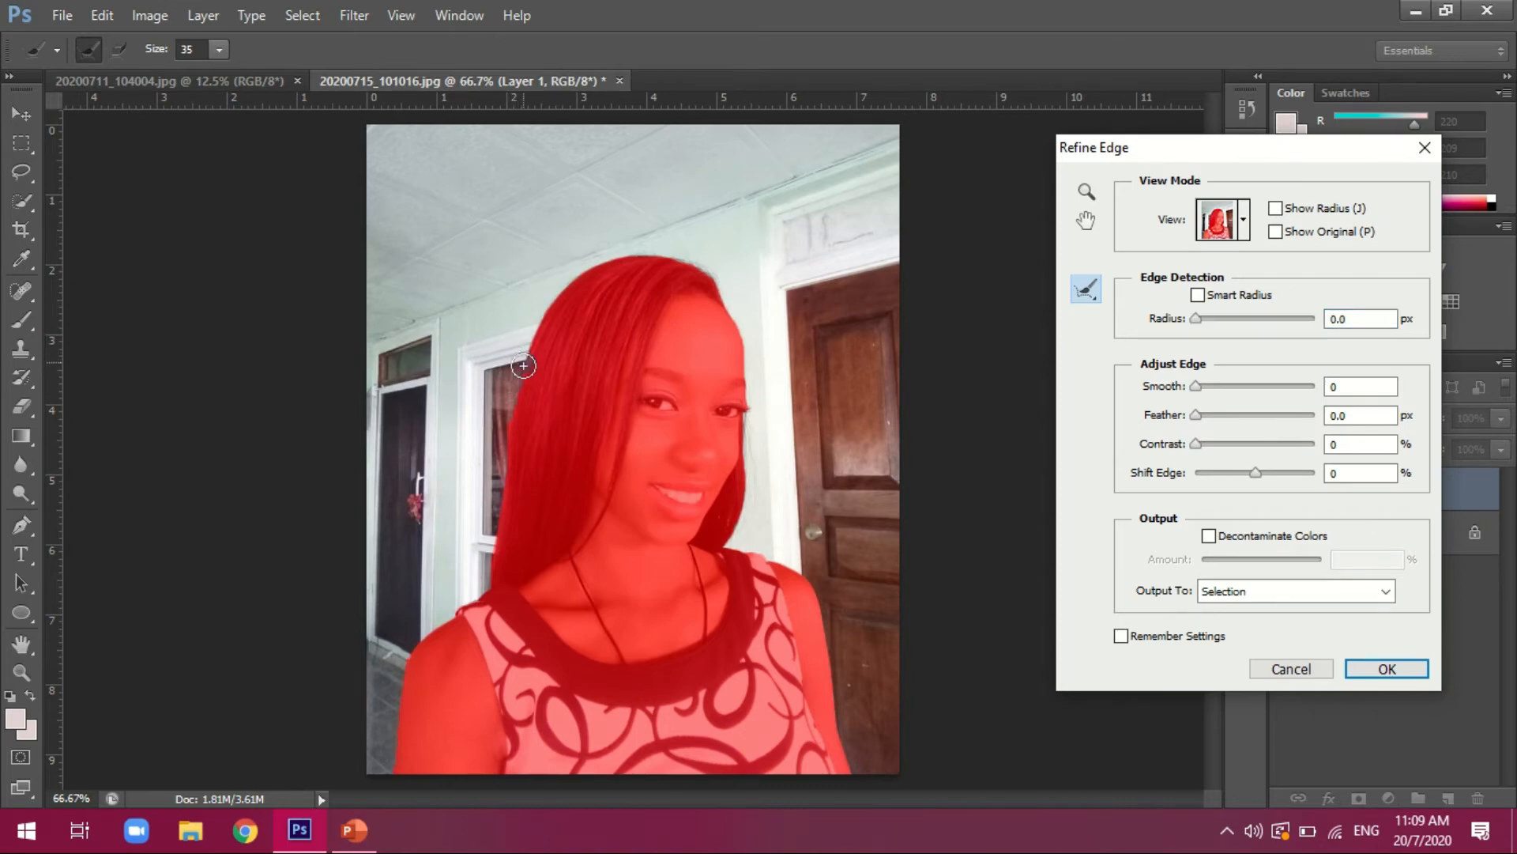
left_click_drag(508, 433, 518, 357)
mouse_move(525, 365)
left_mouse_down()
mouse_move(510, 480)
mouse_move(500, 402)
mouse_move(521, 349)
mouse_move(507, 518)
mouse_move(496, 476)
mouse_move(537, 324)
left_mouse_up()
key("ctrl+plus")
key("ctrl+plus")
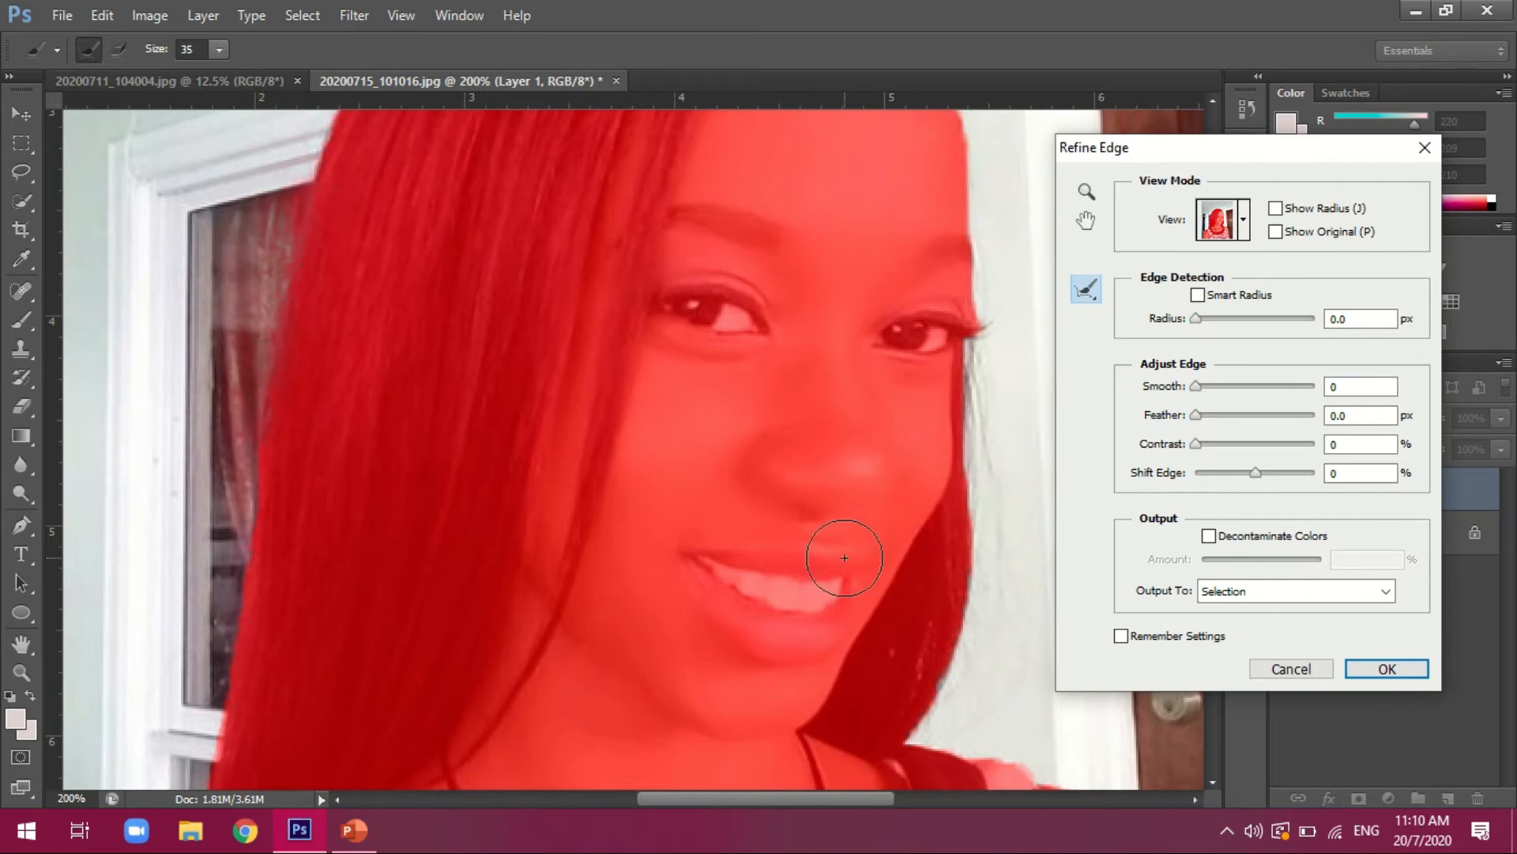
key("ctrl+minus")
key("ctrl+minus")
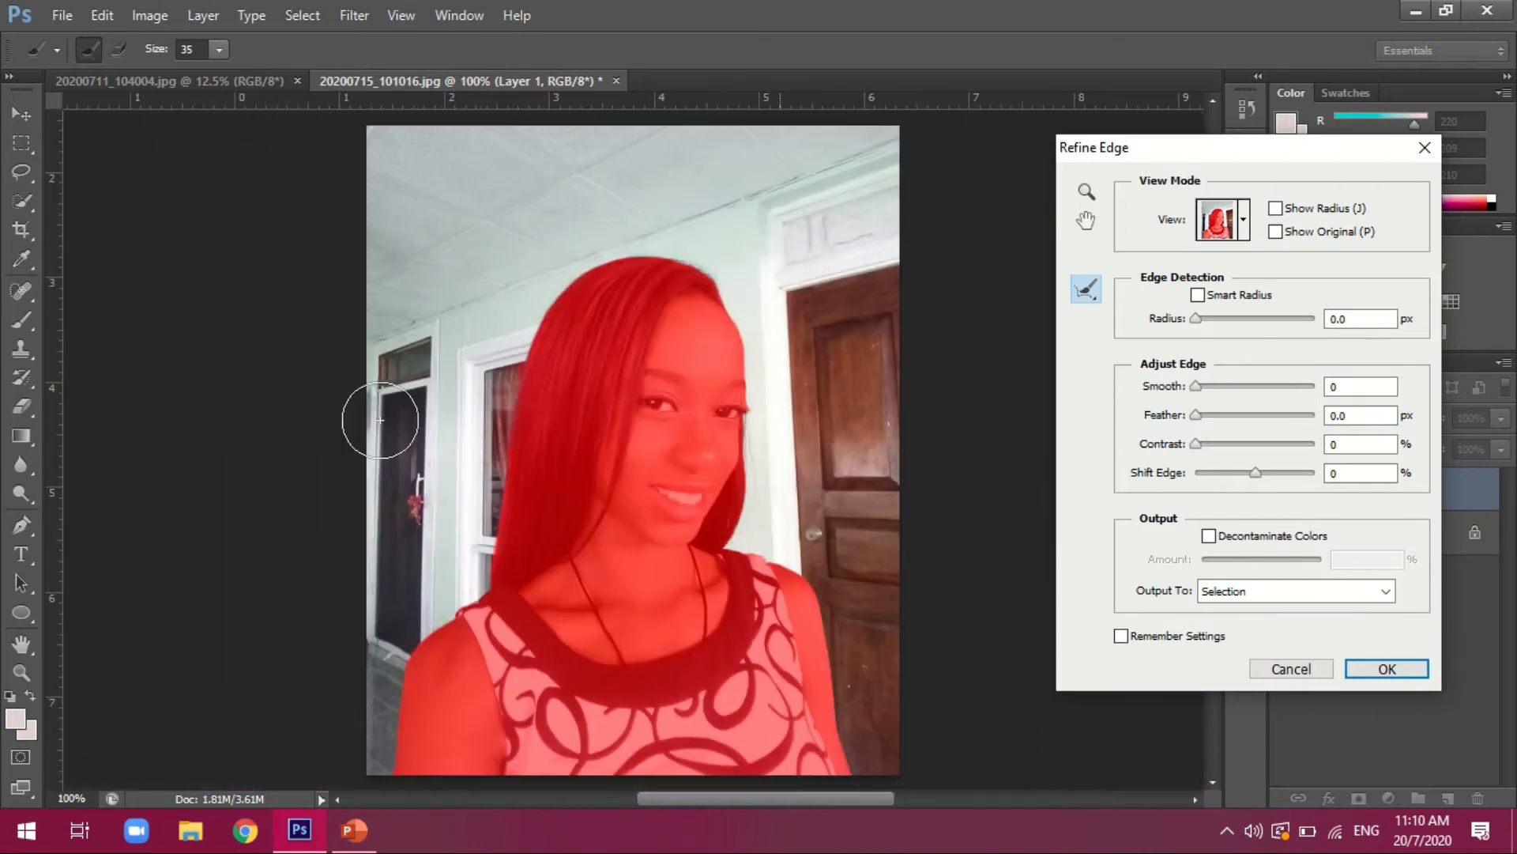
key("ctrl+minus")
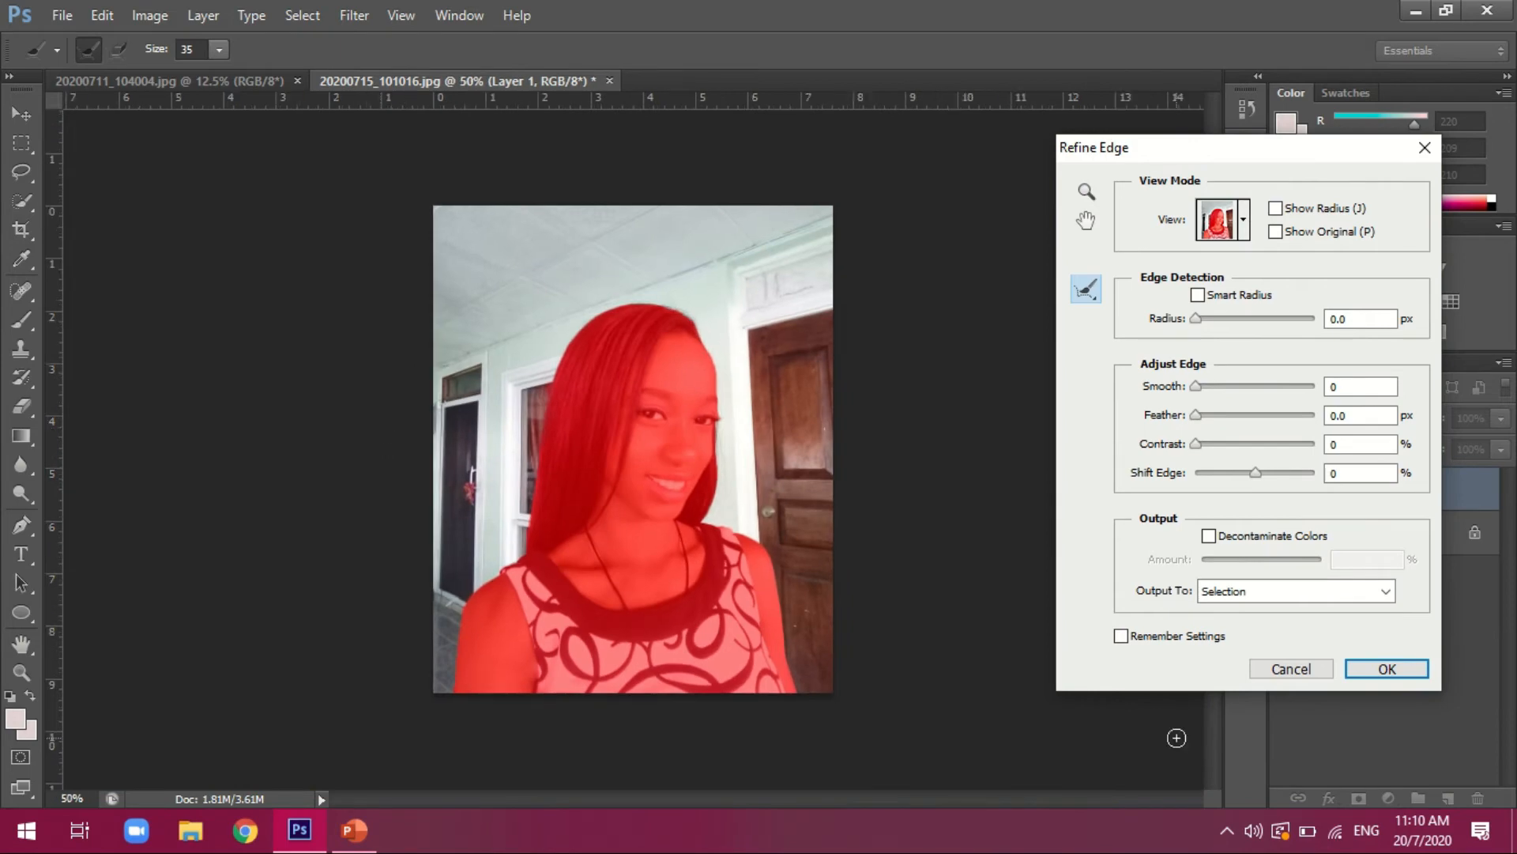
key("ctrl+plus")
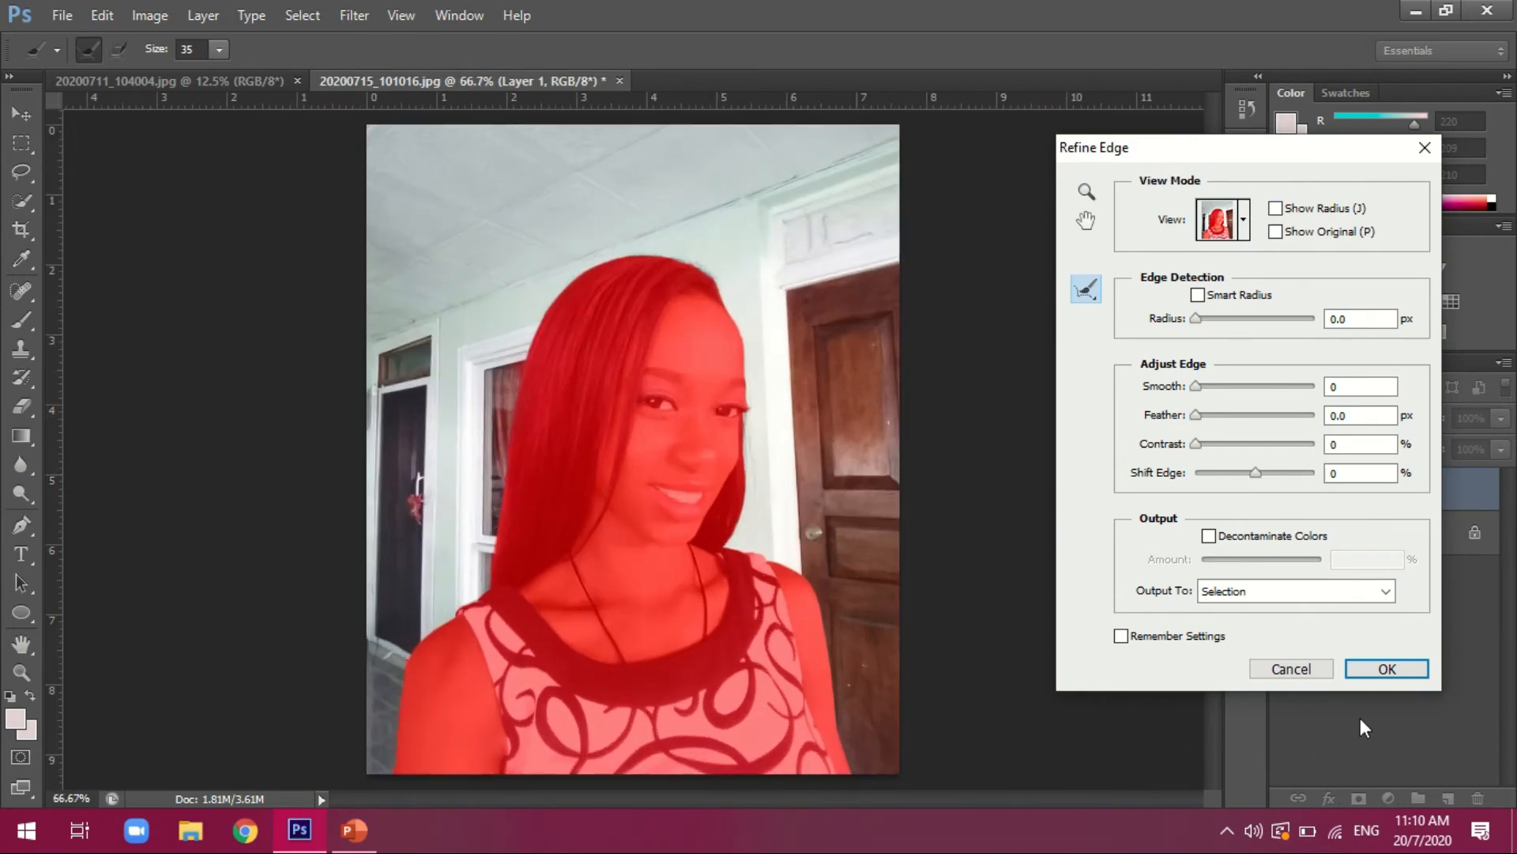
left_click(1396, 671)
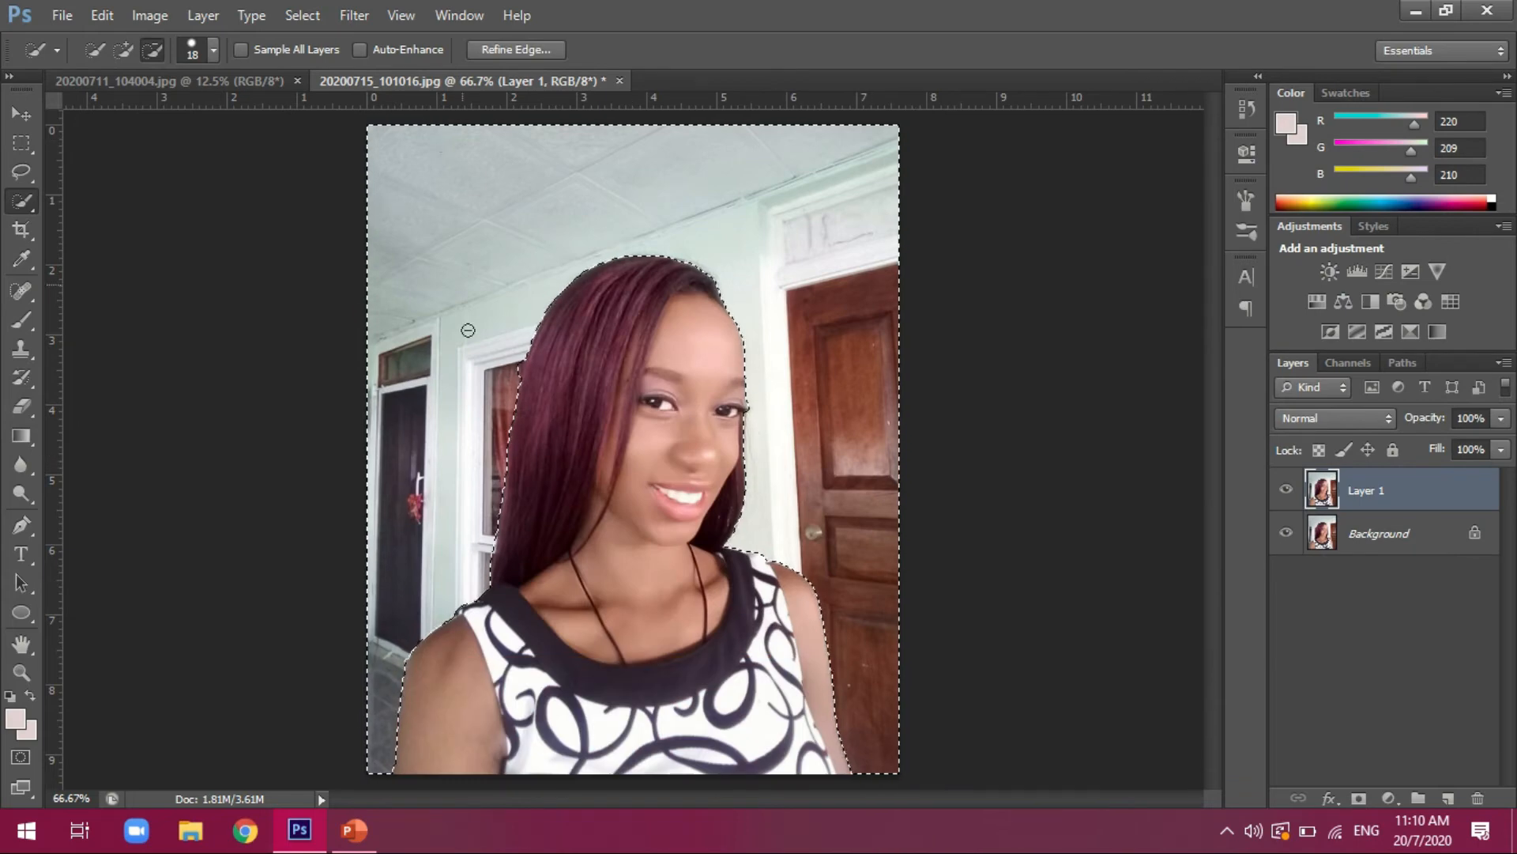
- Apply a 7 px Field Blur to the selected background around the woman and deselect
left_click(354, 15)
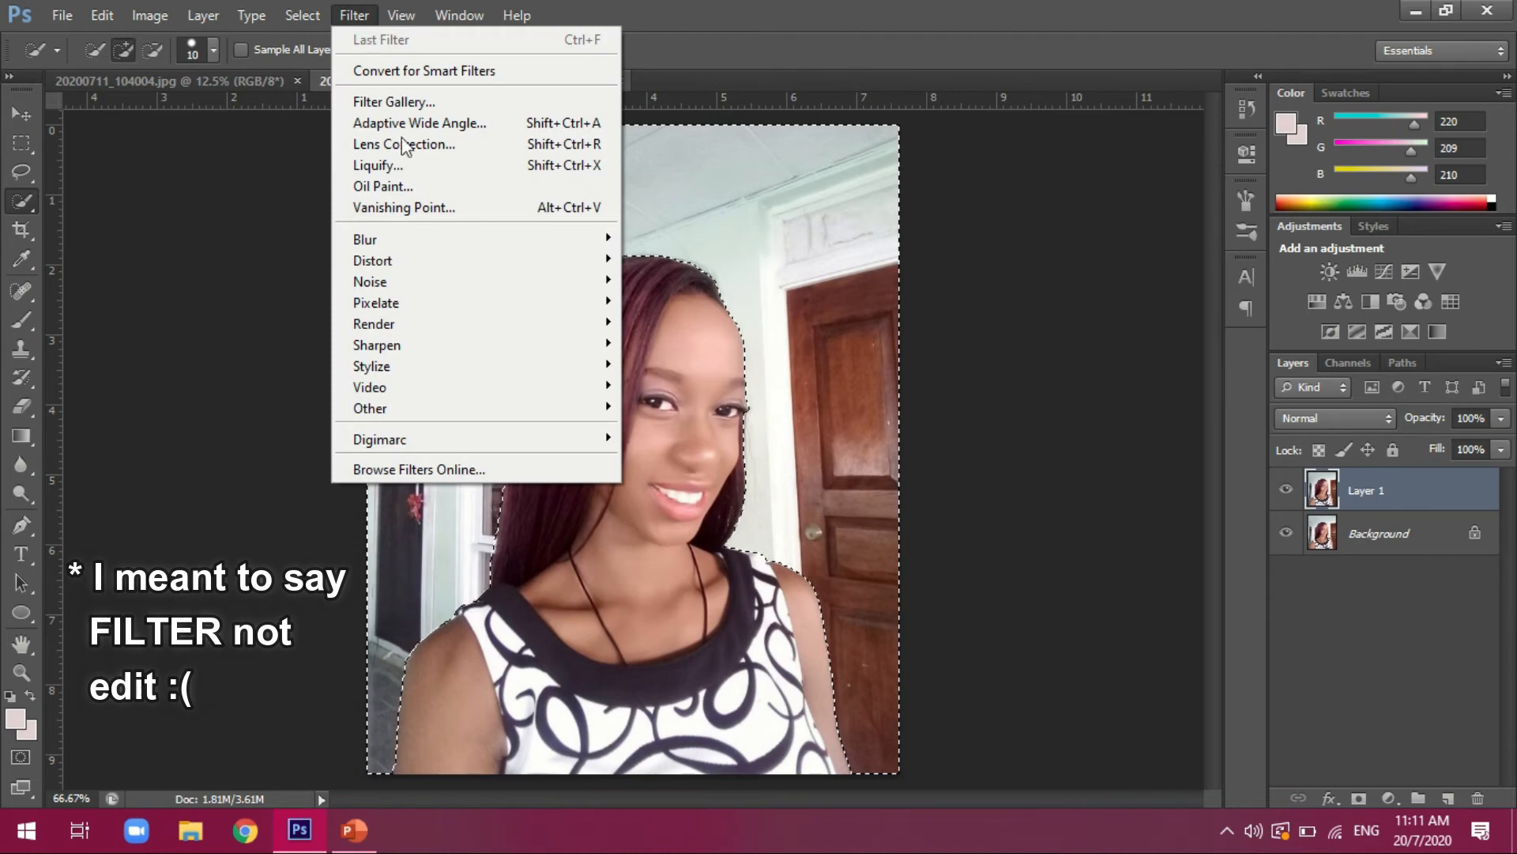
mouse_move(409, 235)
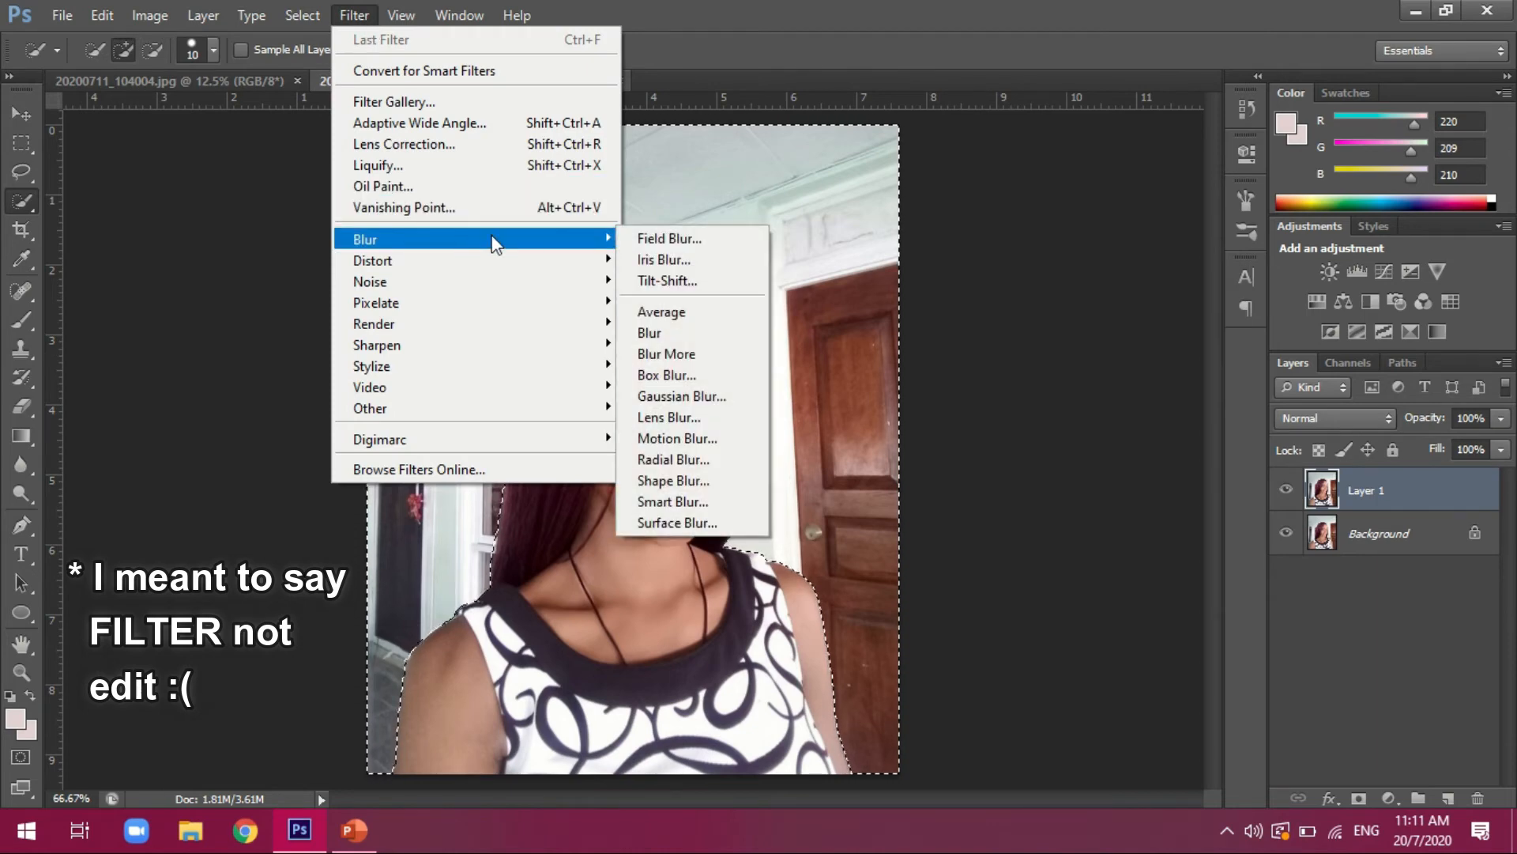
left_click(678, 236)
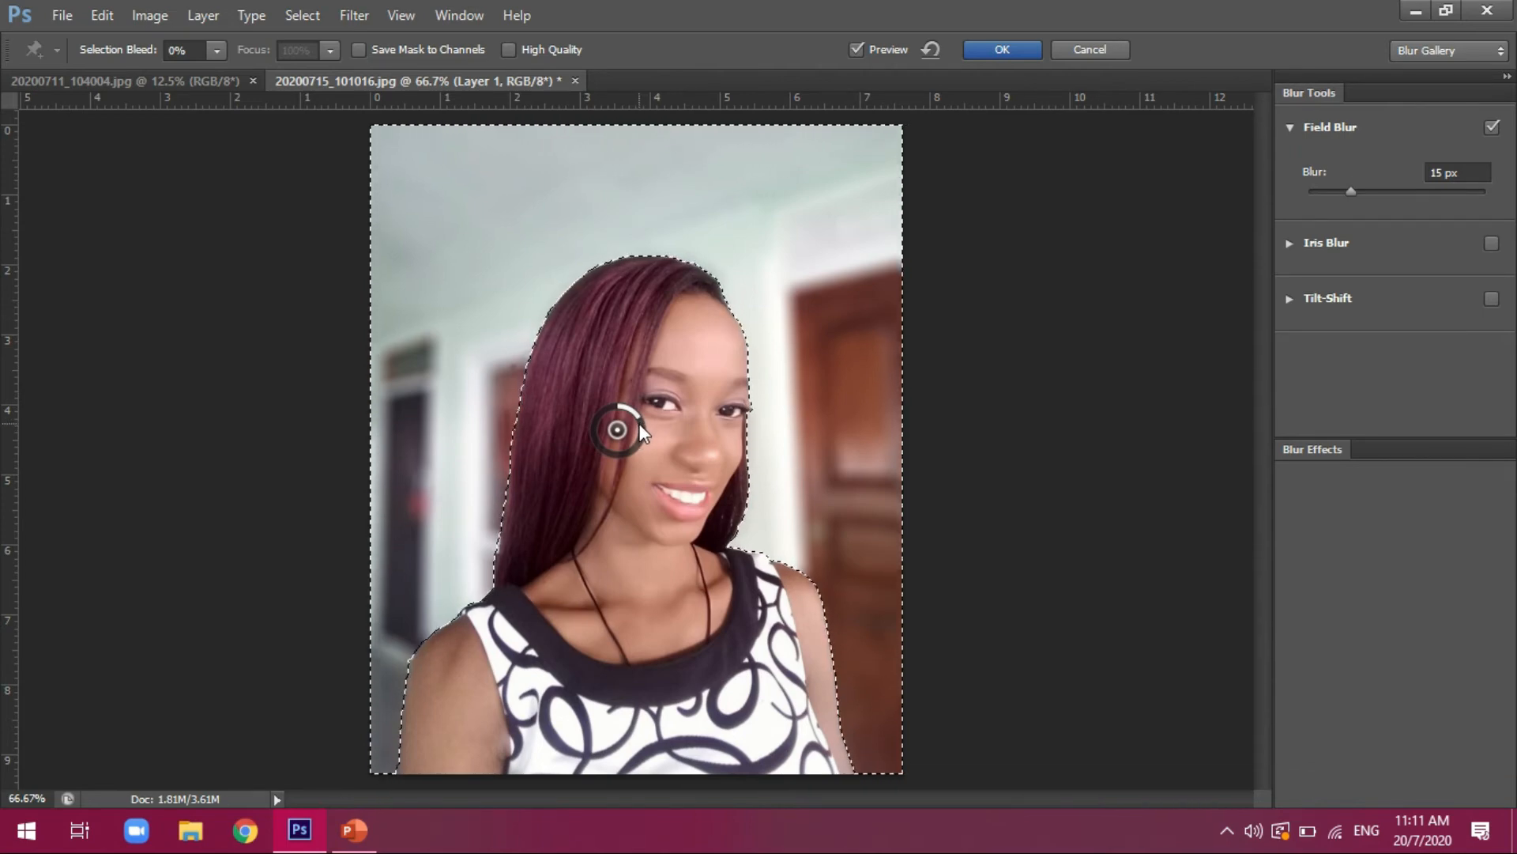
left_click_drag(640, 416, 642, 419)
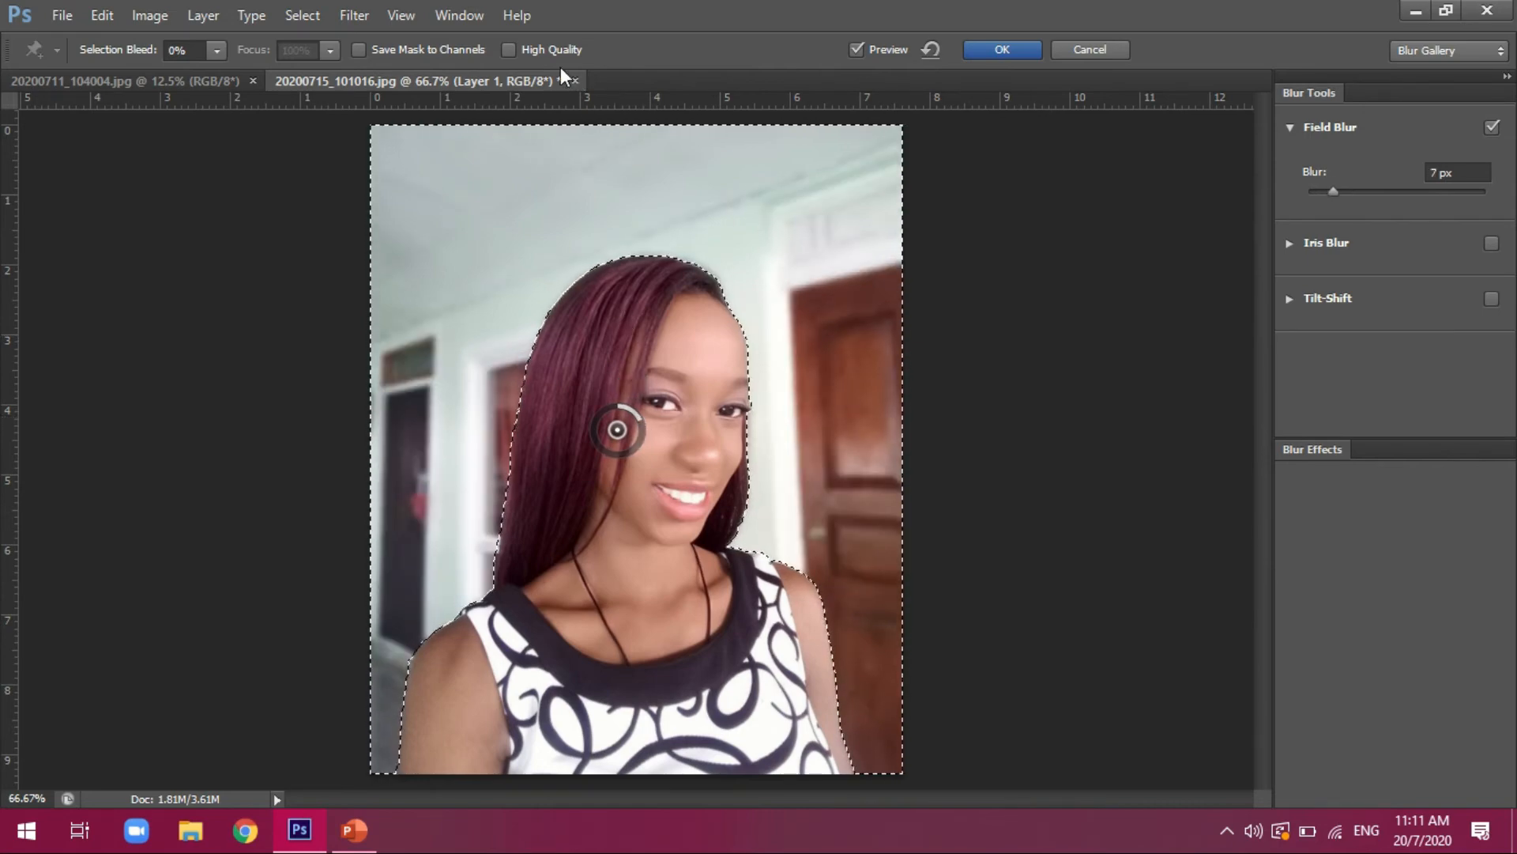
left_click(1031, 48)
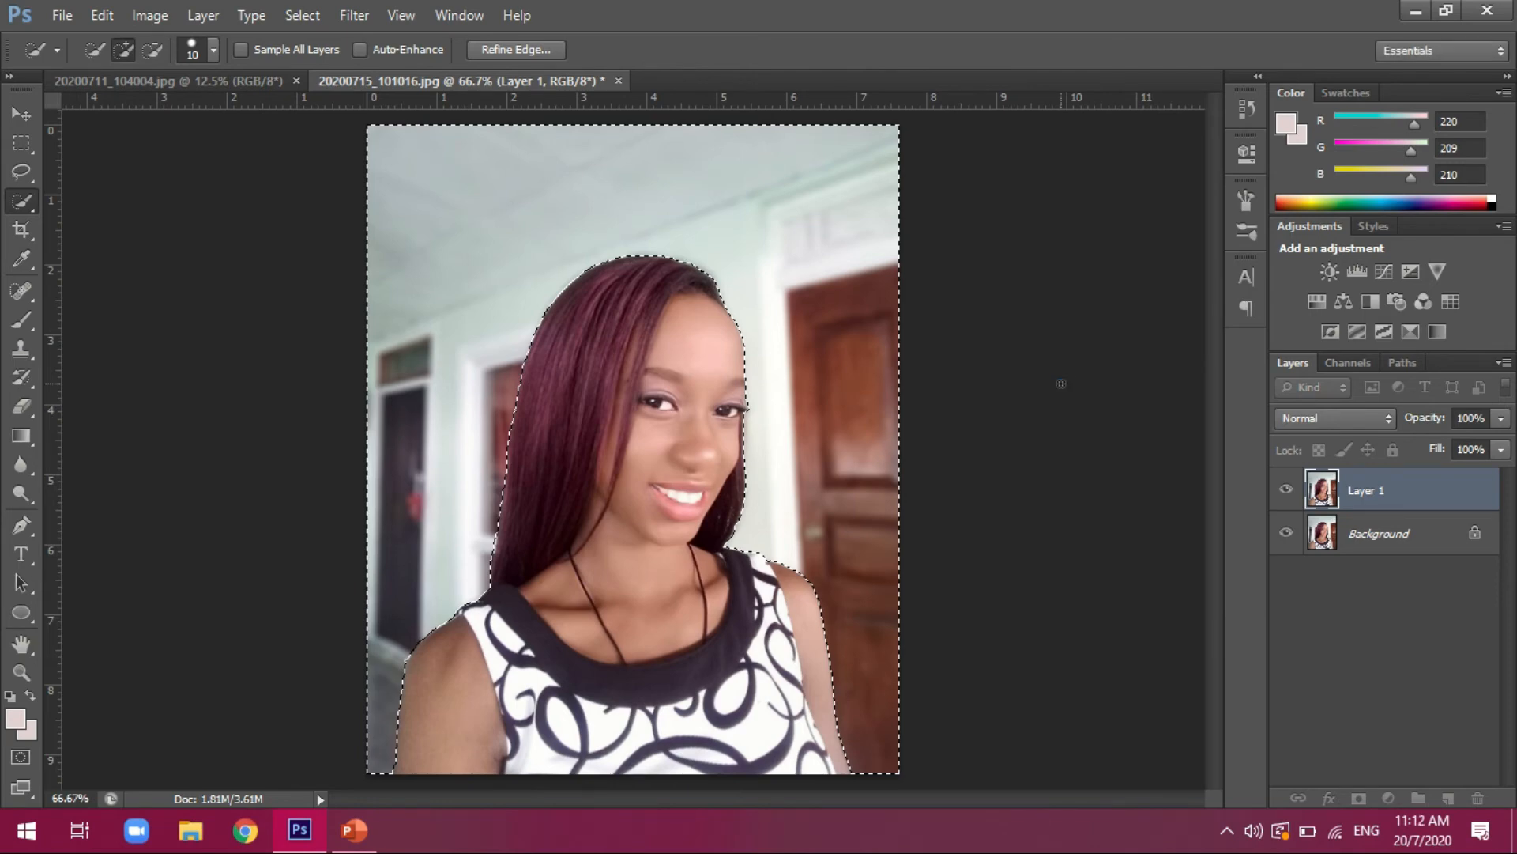
key("ctrl+d")
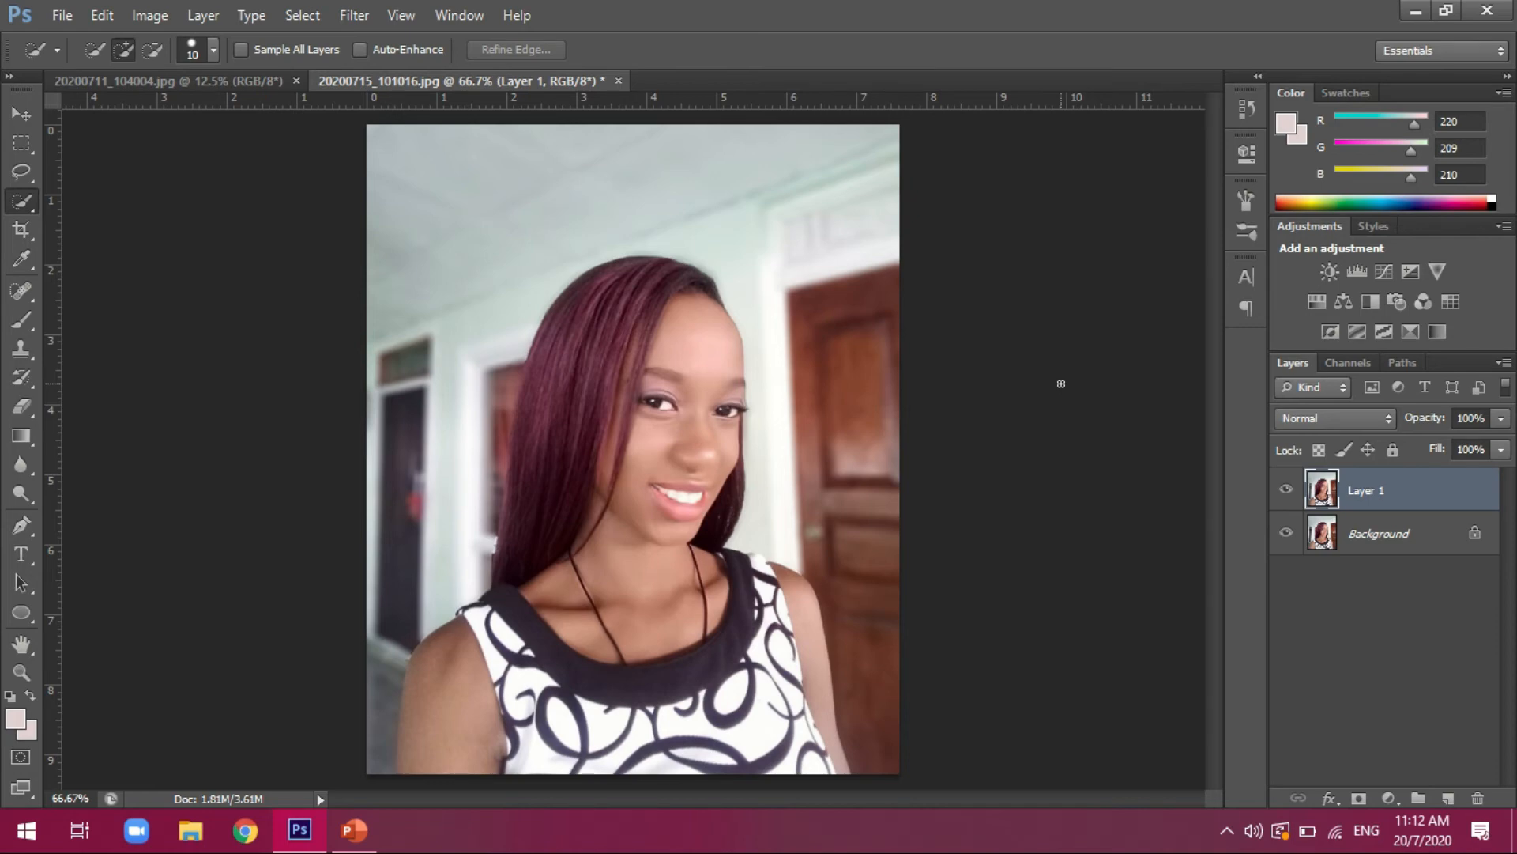
- Toggle the visibility of Layer 1 to compare the blurred background with the original photo
left_click(1286, 489)
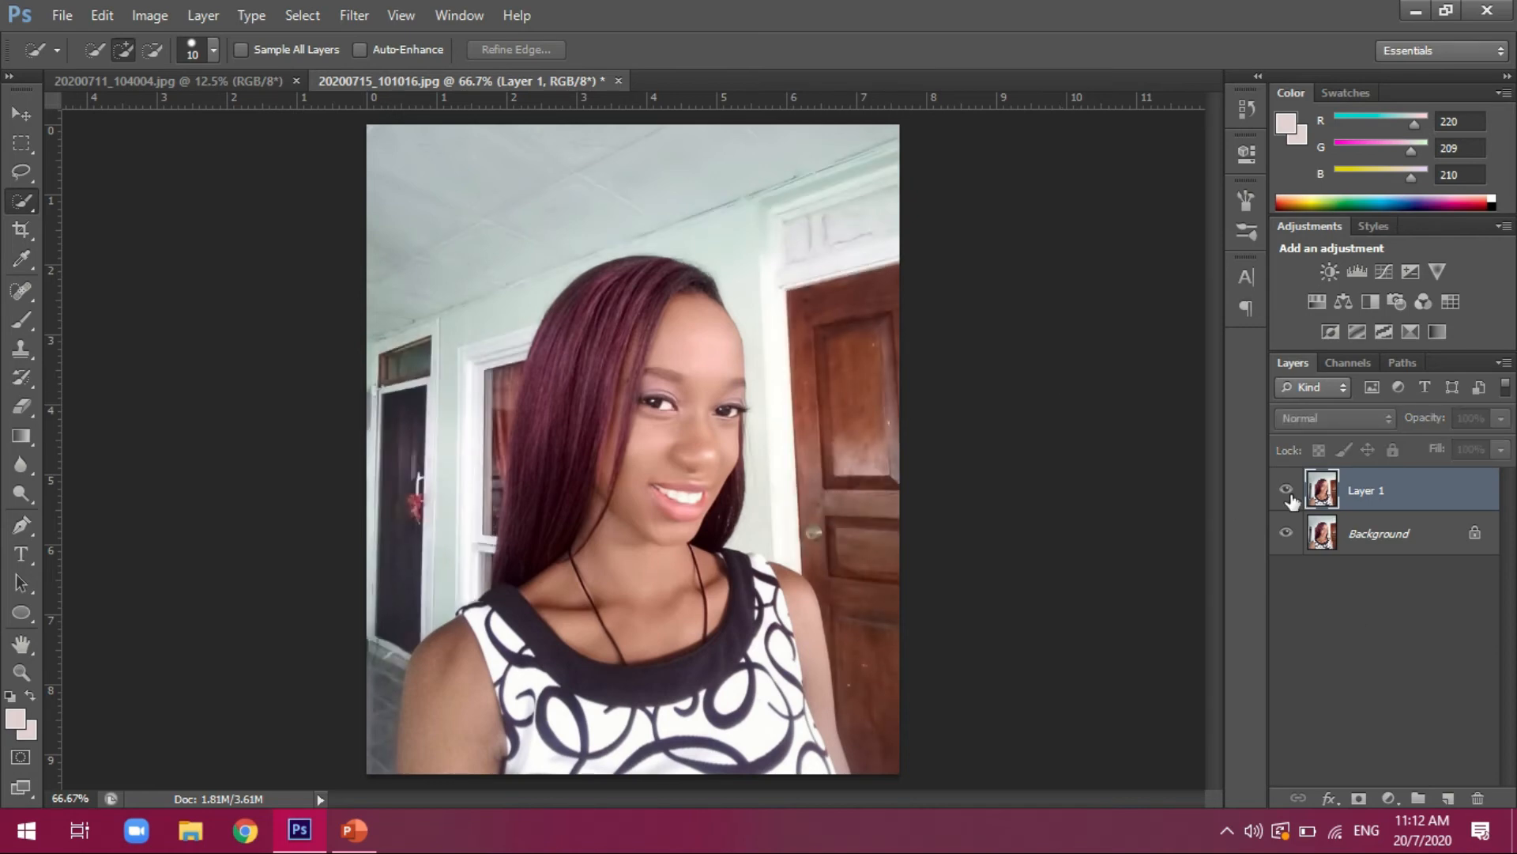
left_click(1288, 491)
left_click(1287, 491)
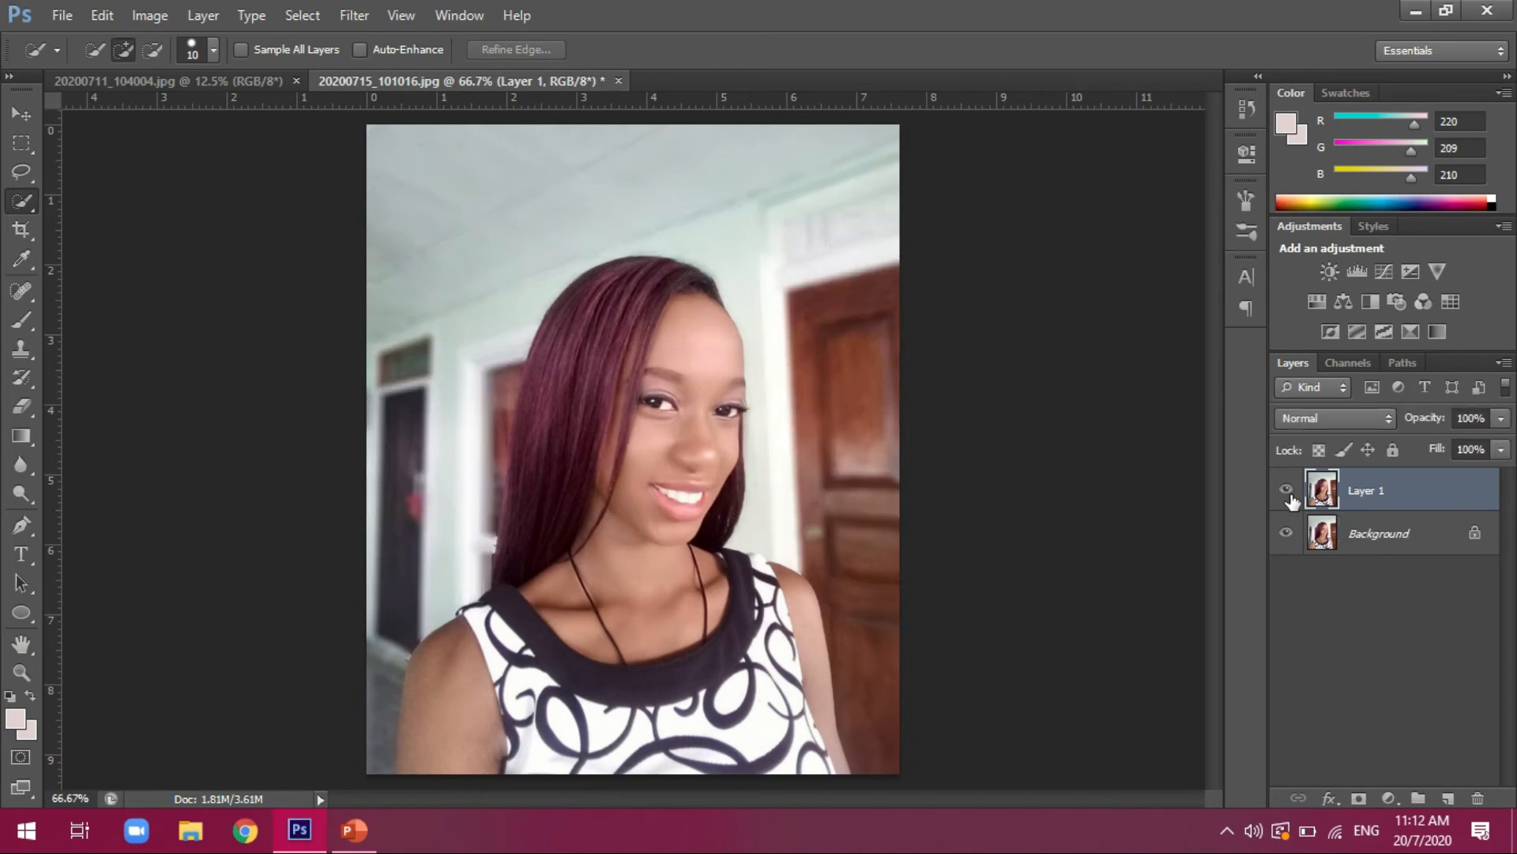
- Switch to the photo 20200711_104004.jpg of the child on the grass and duplicate its Background layer
left_click(237, 82)
key("ctrl+plus")
key("ctrl+plus")
key("ctrl+plus")
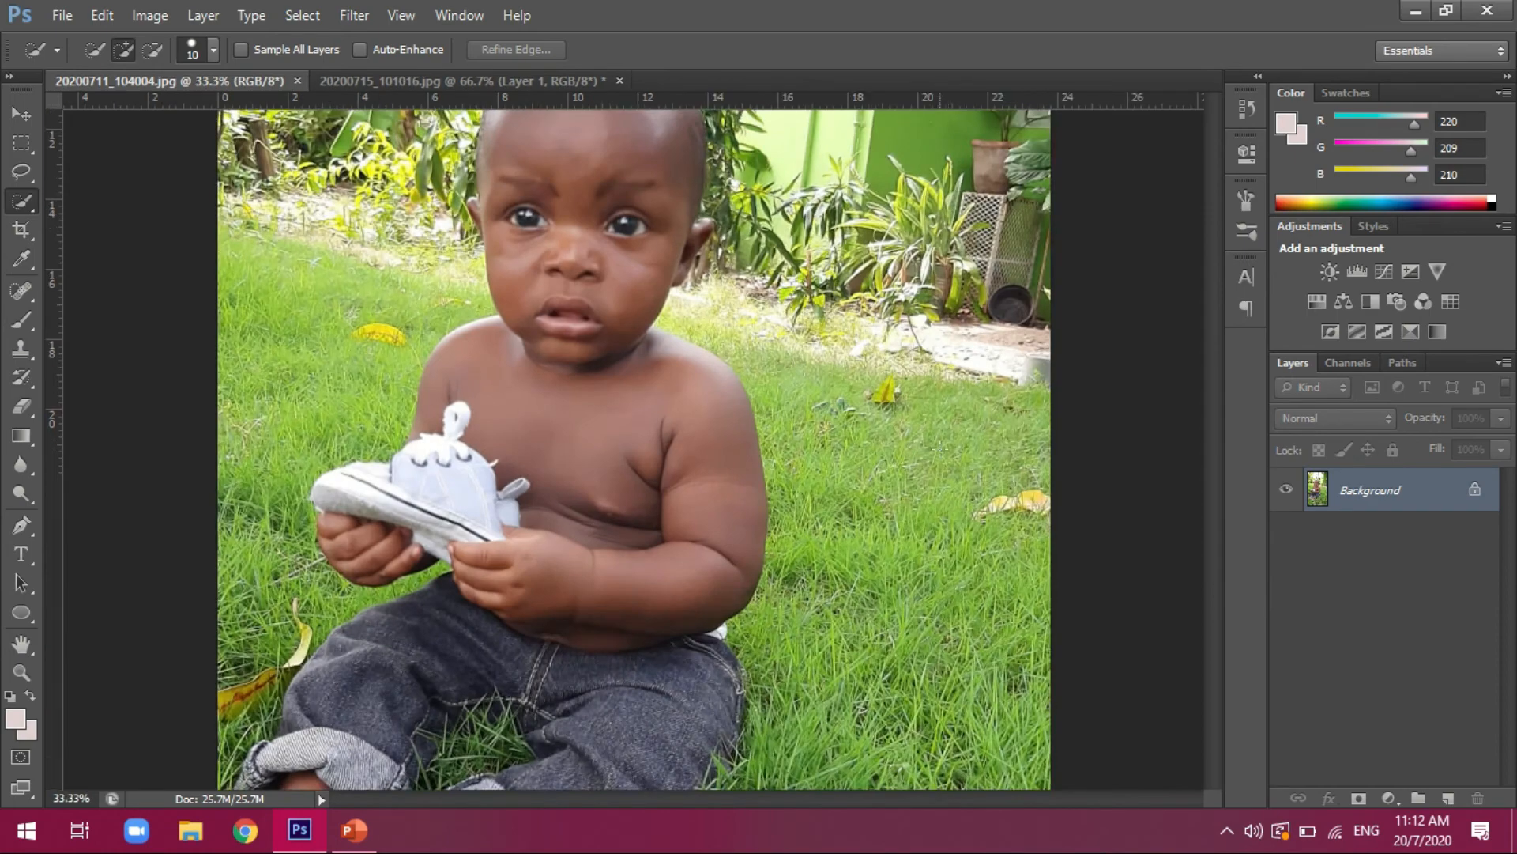
mouse_move(1215, 480)
left_mouse_down()
mouse_move(1211, 424)
mouse_move(1202, 461)
left_mouse_up()
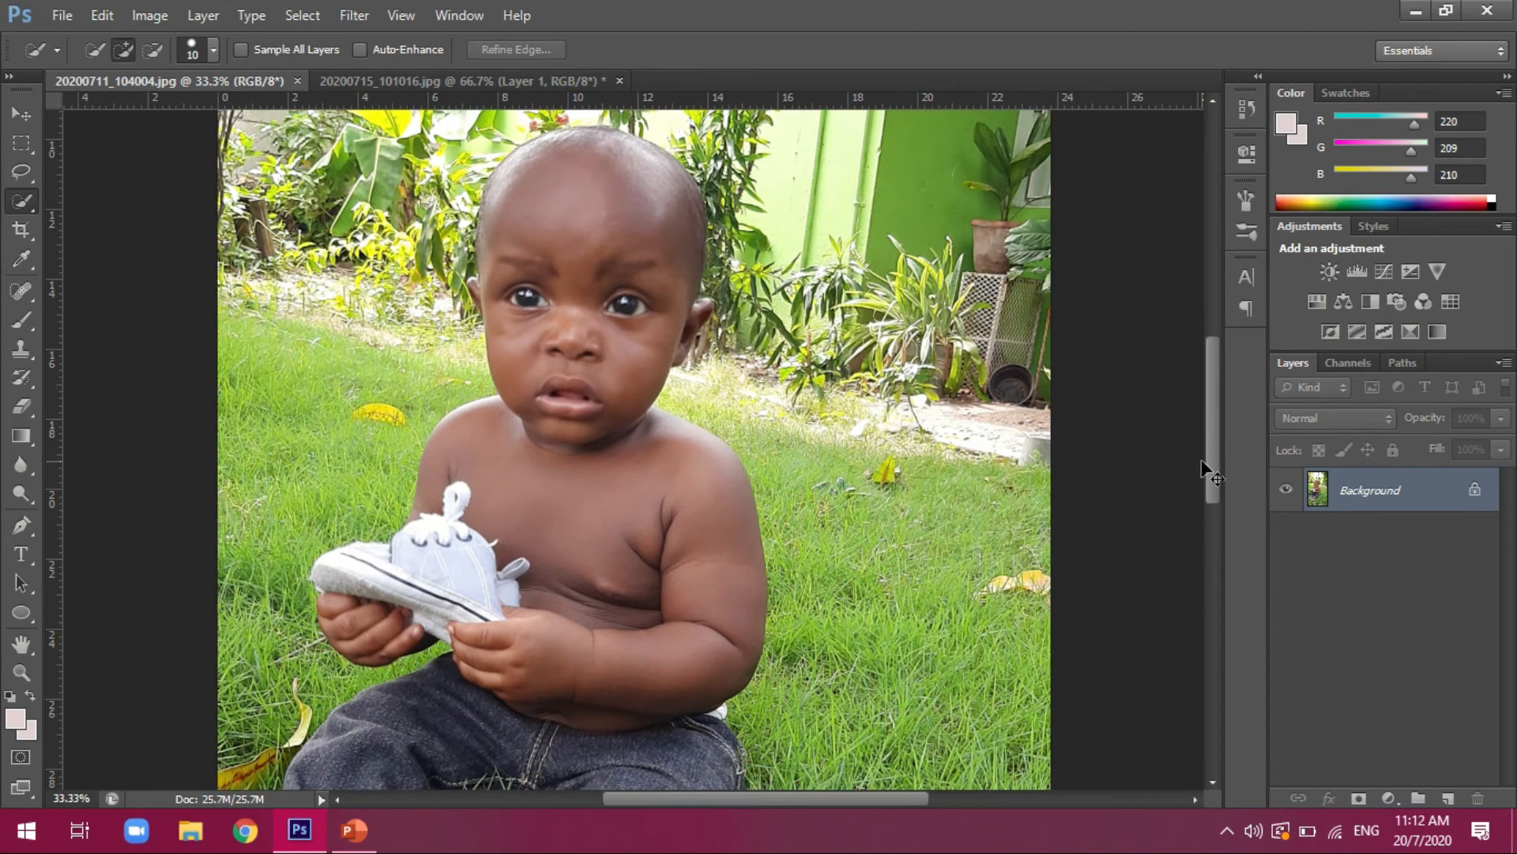
key("ctrl+minus")
key("ctrl+minus")
key("ctrl+minus")
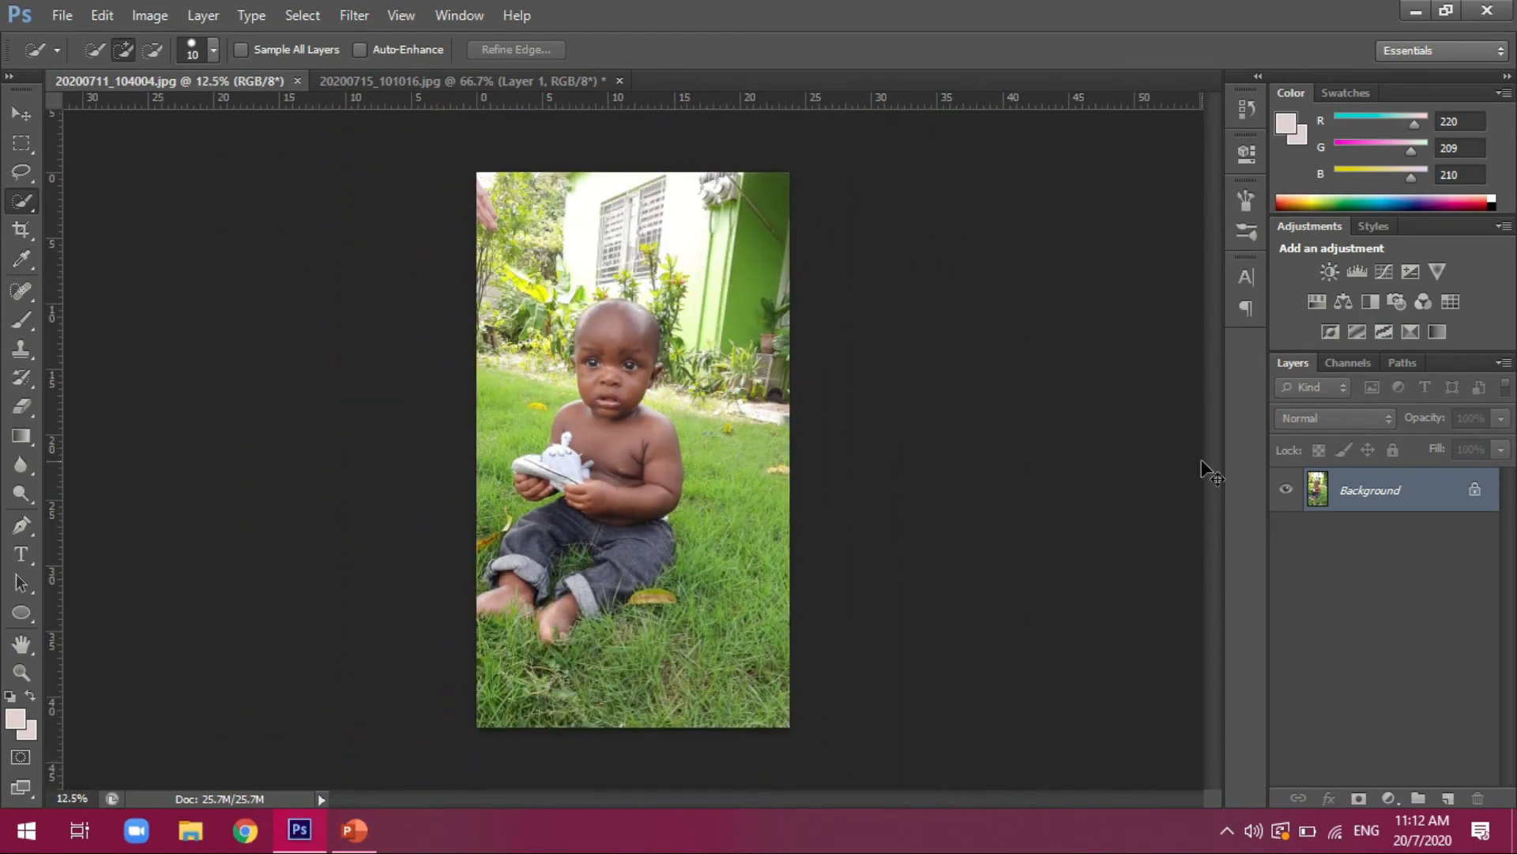
key("ctrl+j")
key("ctrl+plus")
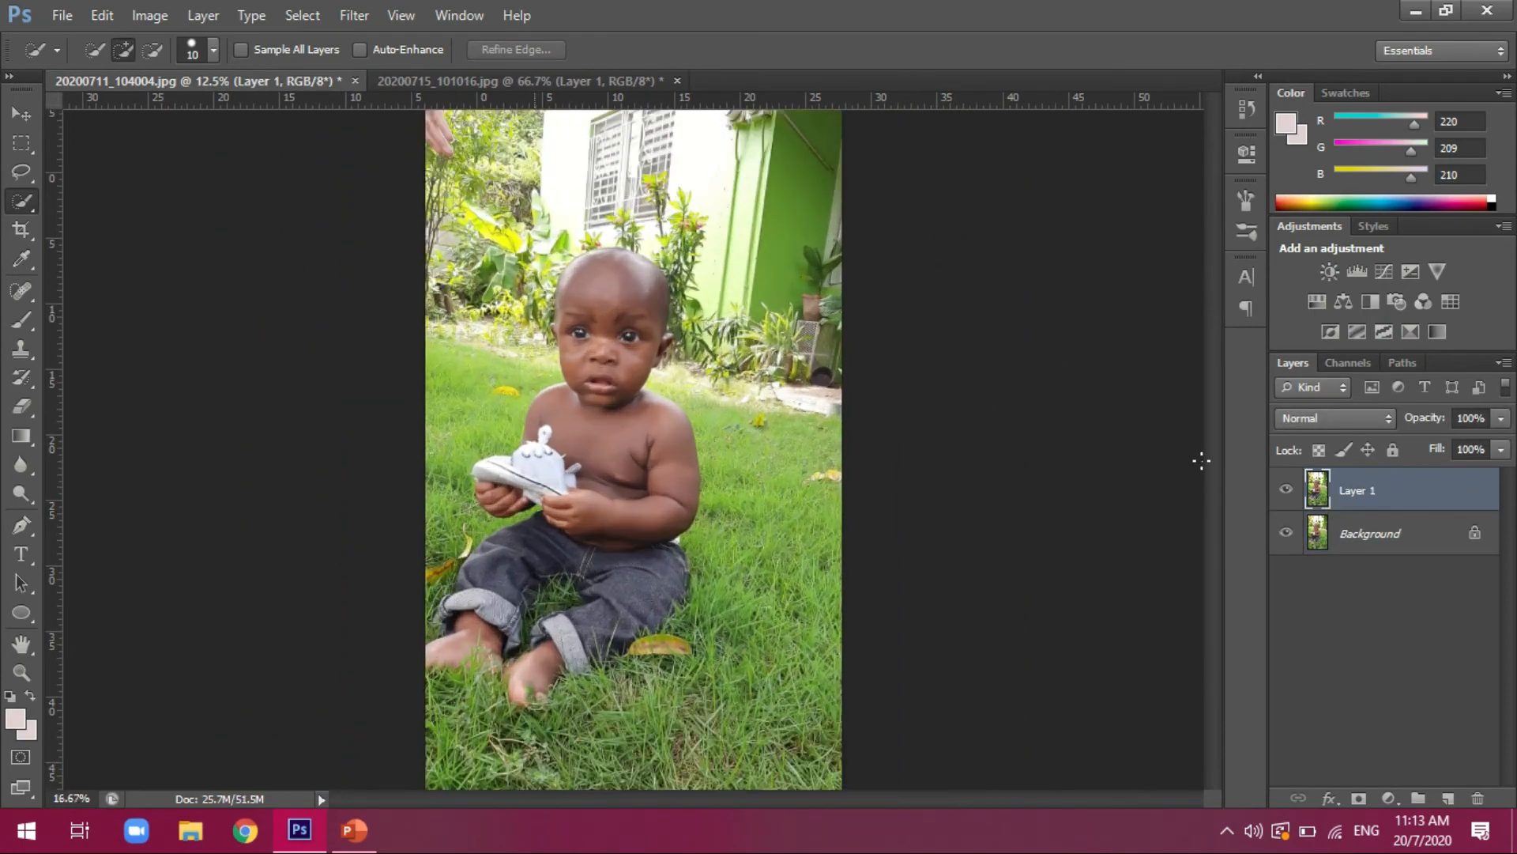
key("ctrl+plus")
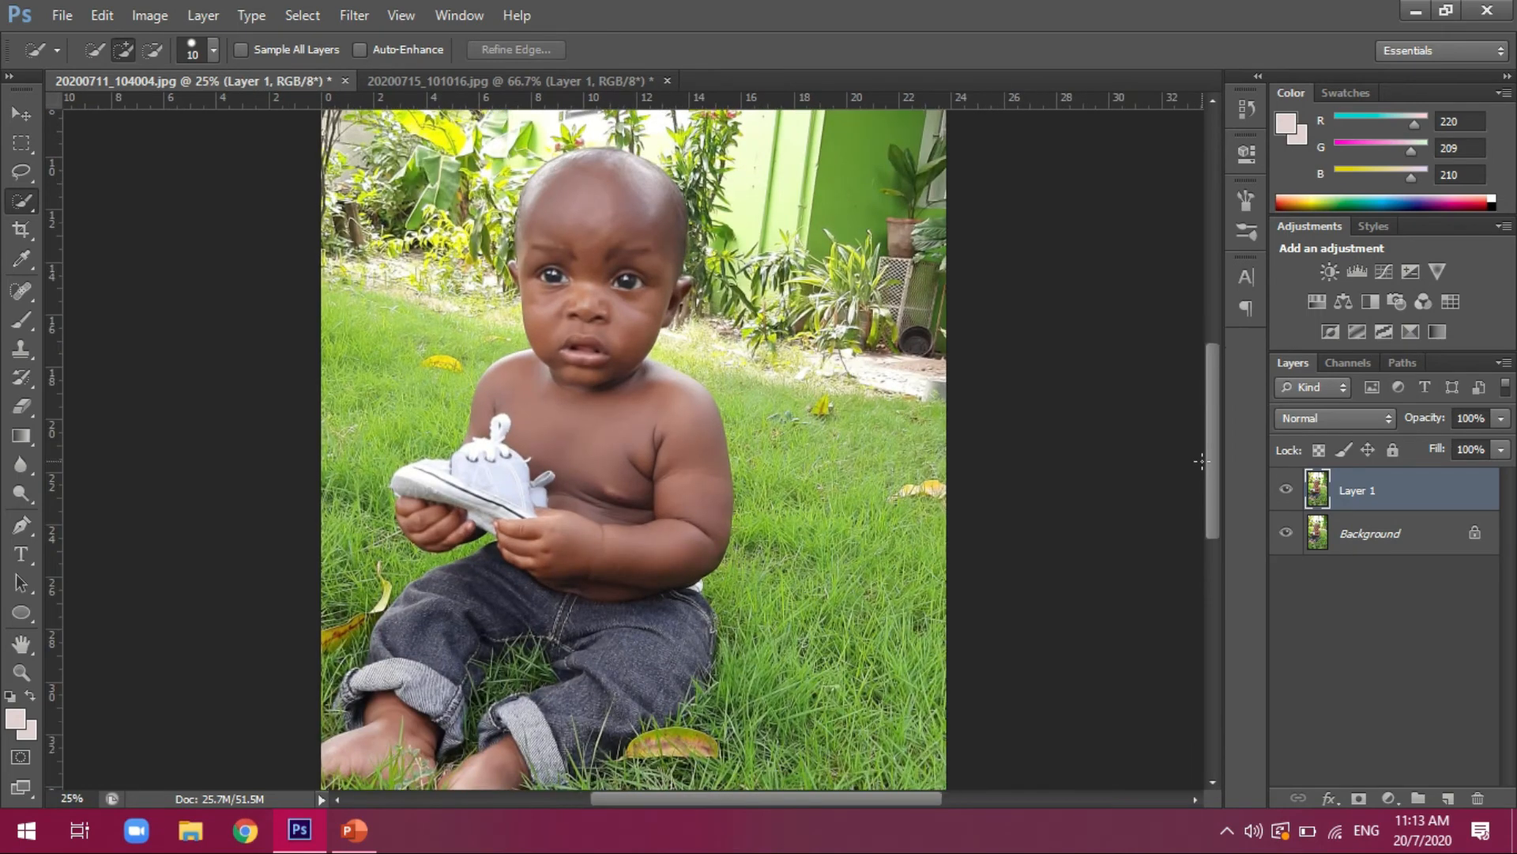
left_click_drag(1215, 447, 1215, 458)
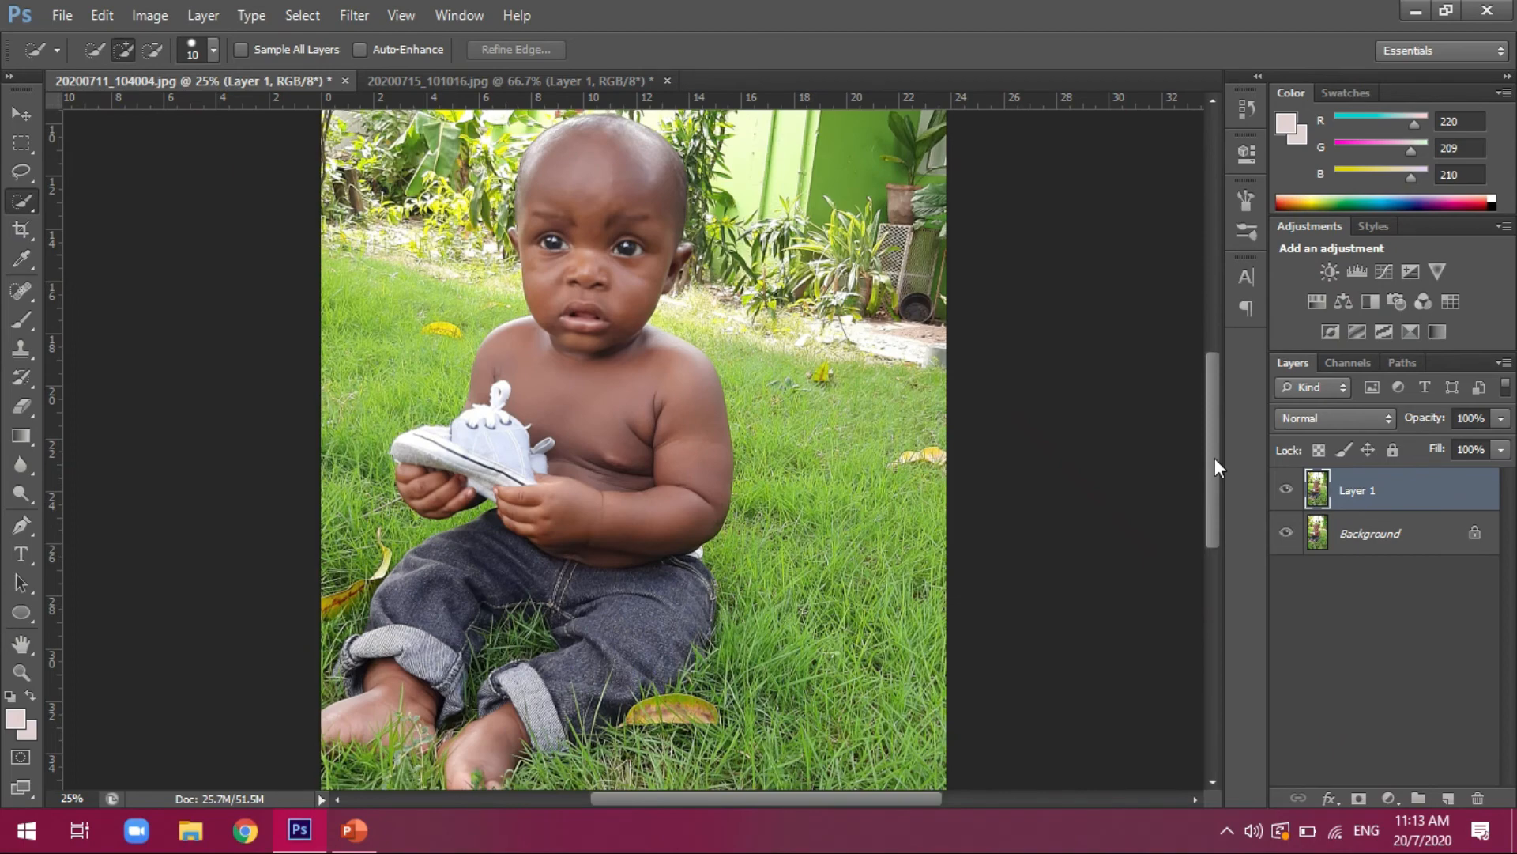
key("ctrl+minus")
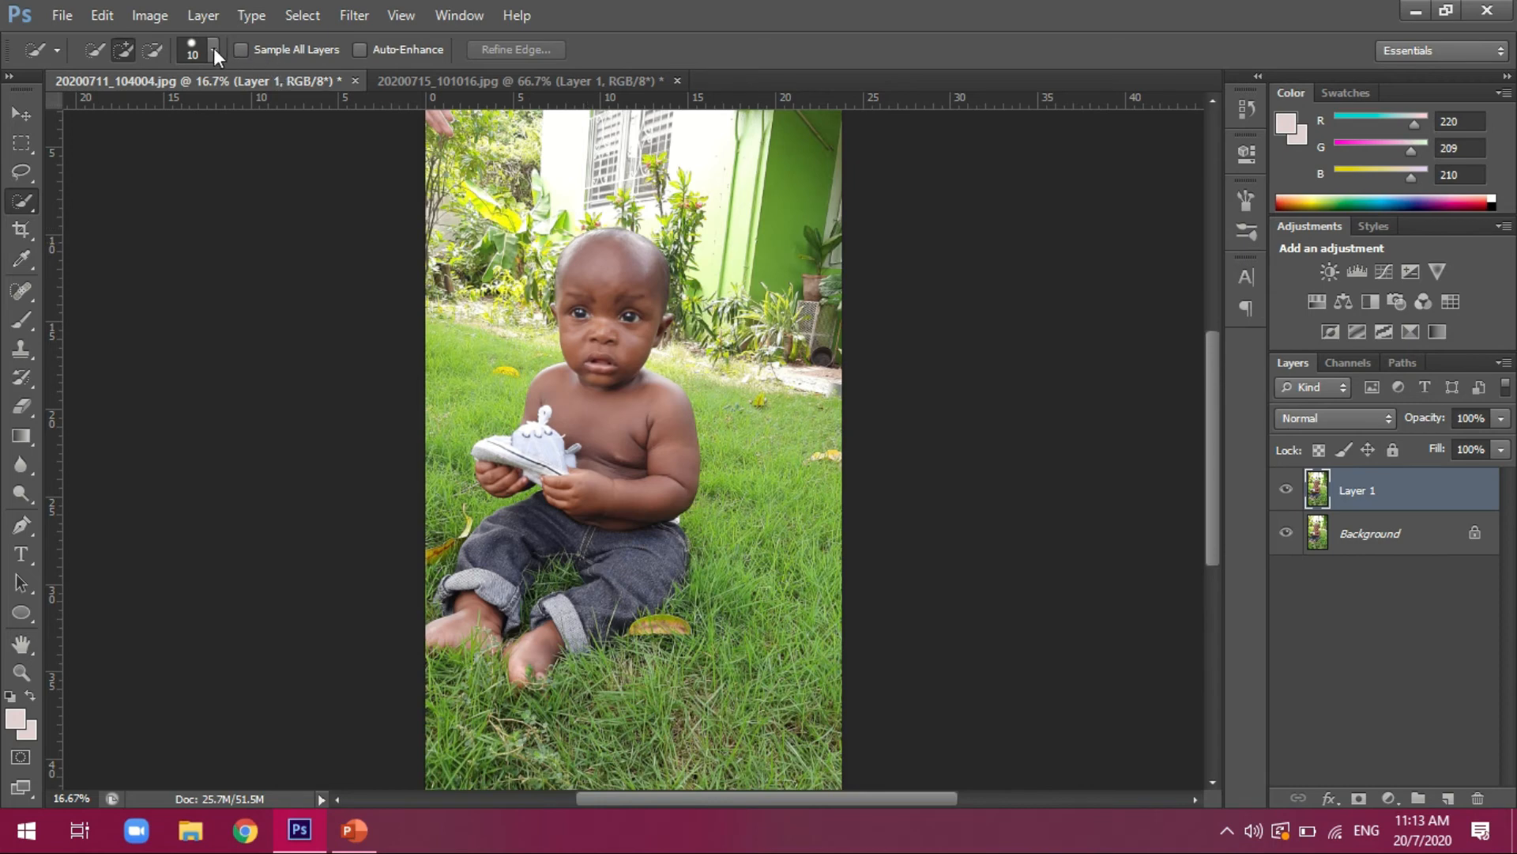
- Select the seated child and the shoe with an 87 px Quick Selection brush
left_click(213, 50)
left_click(111, 116)
left_click(126, 116)
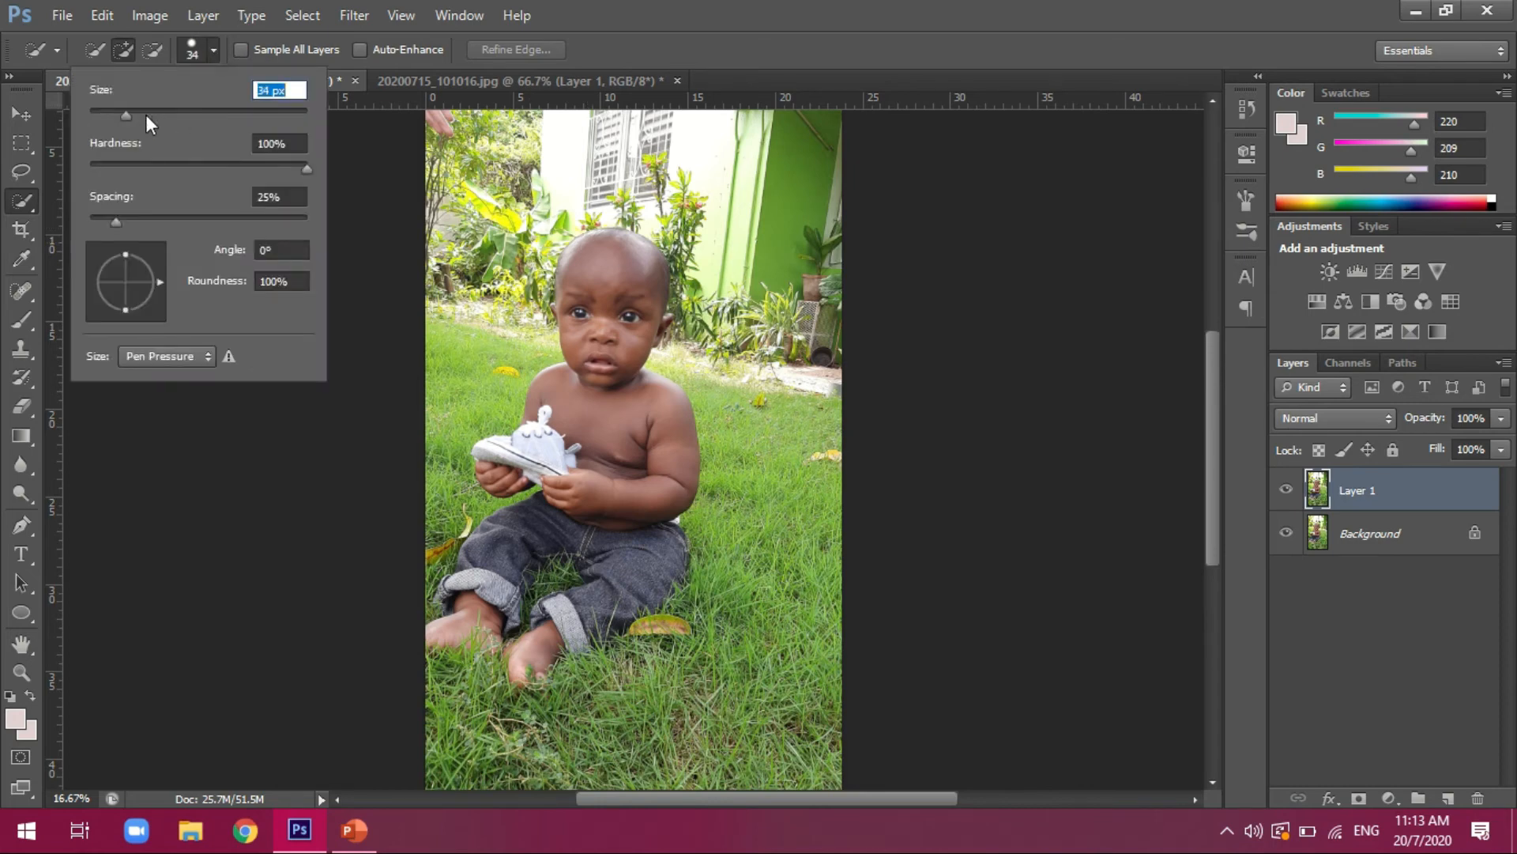
left_click(172, 112)
left_click(183, 112)
left_click(605, 238)
mouse_move(606, 241)
left_mouse_down()
mouse_move(598, 369)
mouse_move(567, 475)
mouse_move(489, 641)
mouse_move(532, 660)
mouse_move(626, 587)
mouse_move(442, 632)
mouse_move(562, 431)
mouse_move(498, 454)
mouse_move(553, 470)
left_mouse_up()
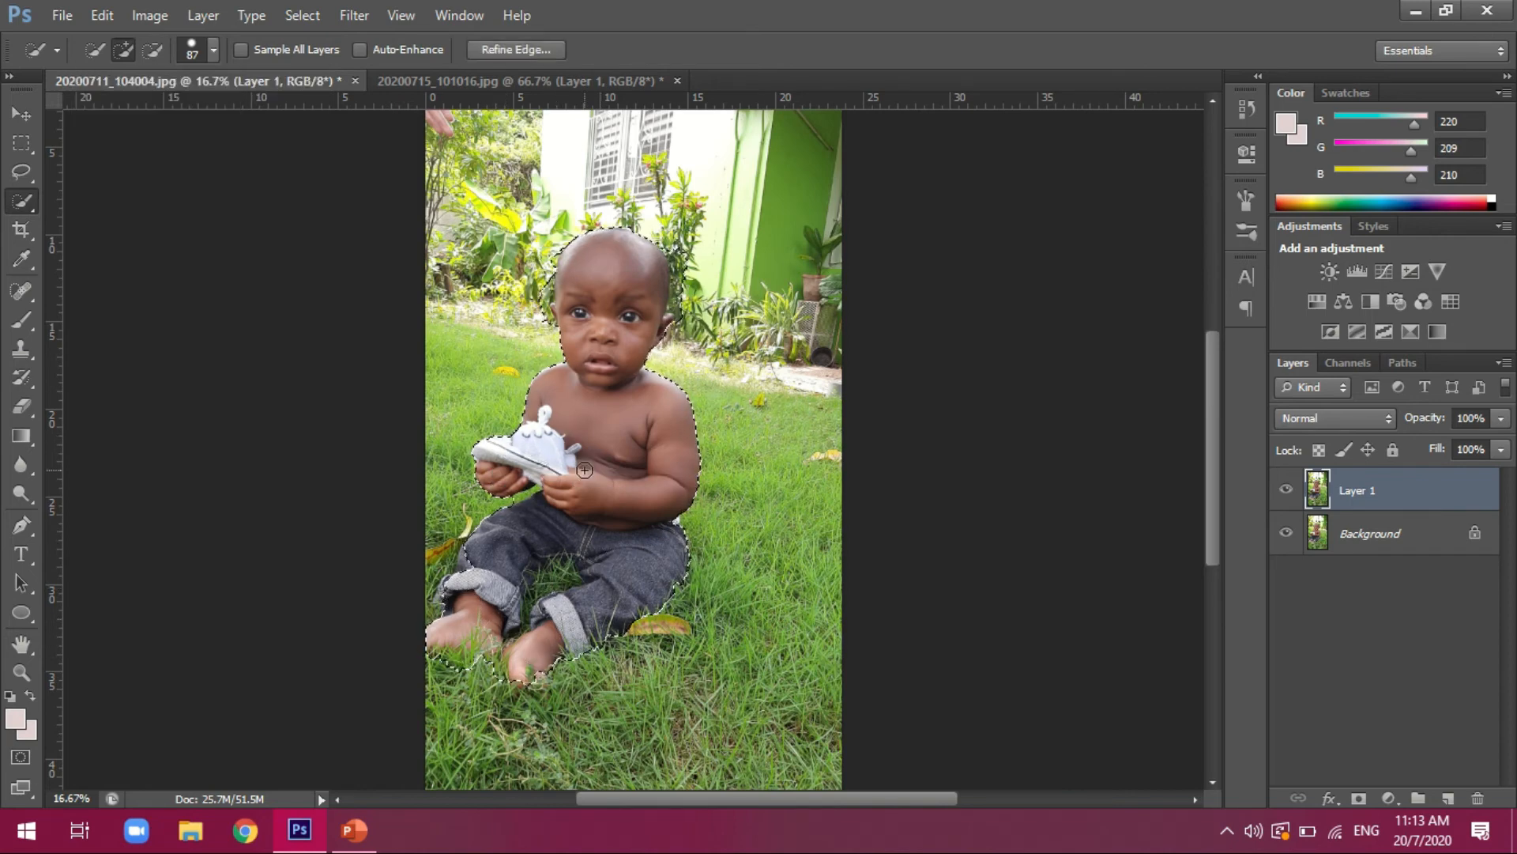
- Subtract the foliage beside the child's head from the selection with a 46 px Quick Selection brush
key("ctrl+plus")
key("ctrl+plus")
key("ctrl+plus")
left_click_drag(1210, 469, 1222, 381)
left_click(152, 49)
left_click(214, 50)
type("46")
key("Return")
mouse_move(778, 391)
left_mouse_down()
mouse_move(776, 522)
mouse_move(755, 369)
left_mouse_up()
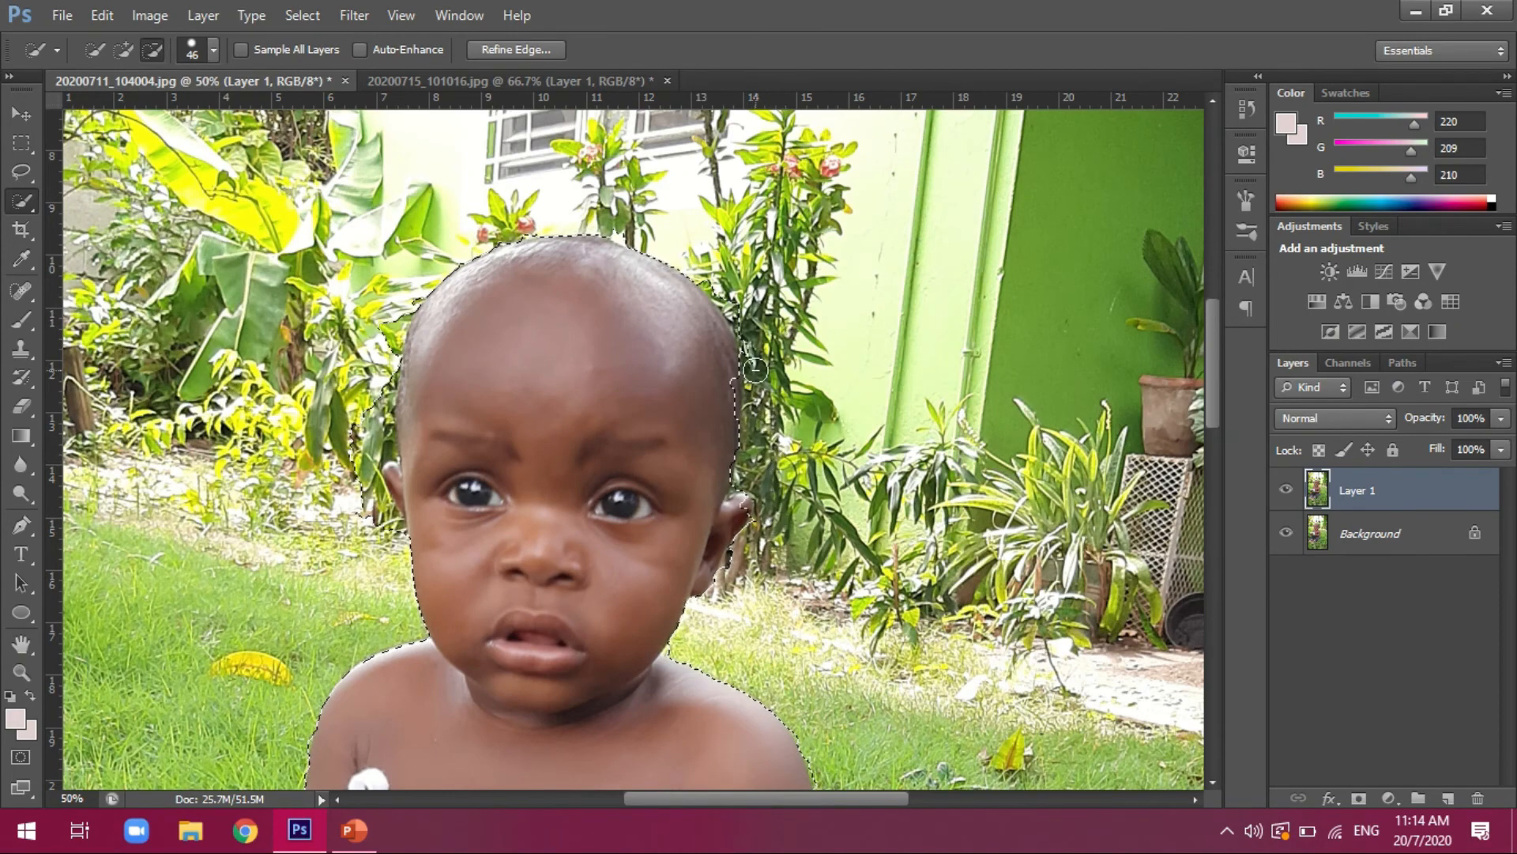
- Add the missing strip of skin along the side of the child's head with a 24 px Quick Selection brush
key("ctrl+plus")
key("ctrl+plus")
key("ctrl+plus")
key("ctrl+plus")
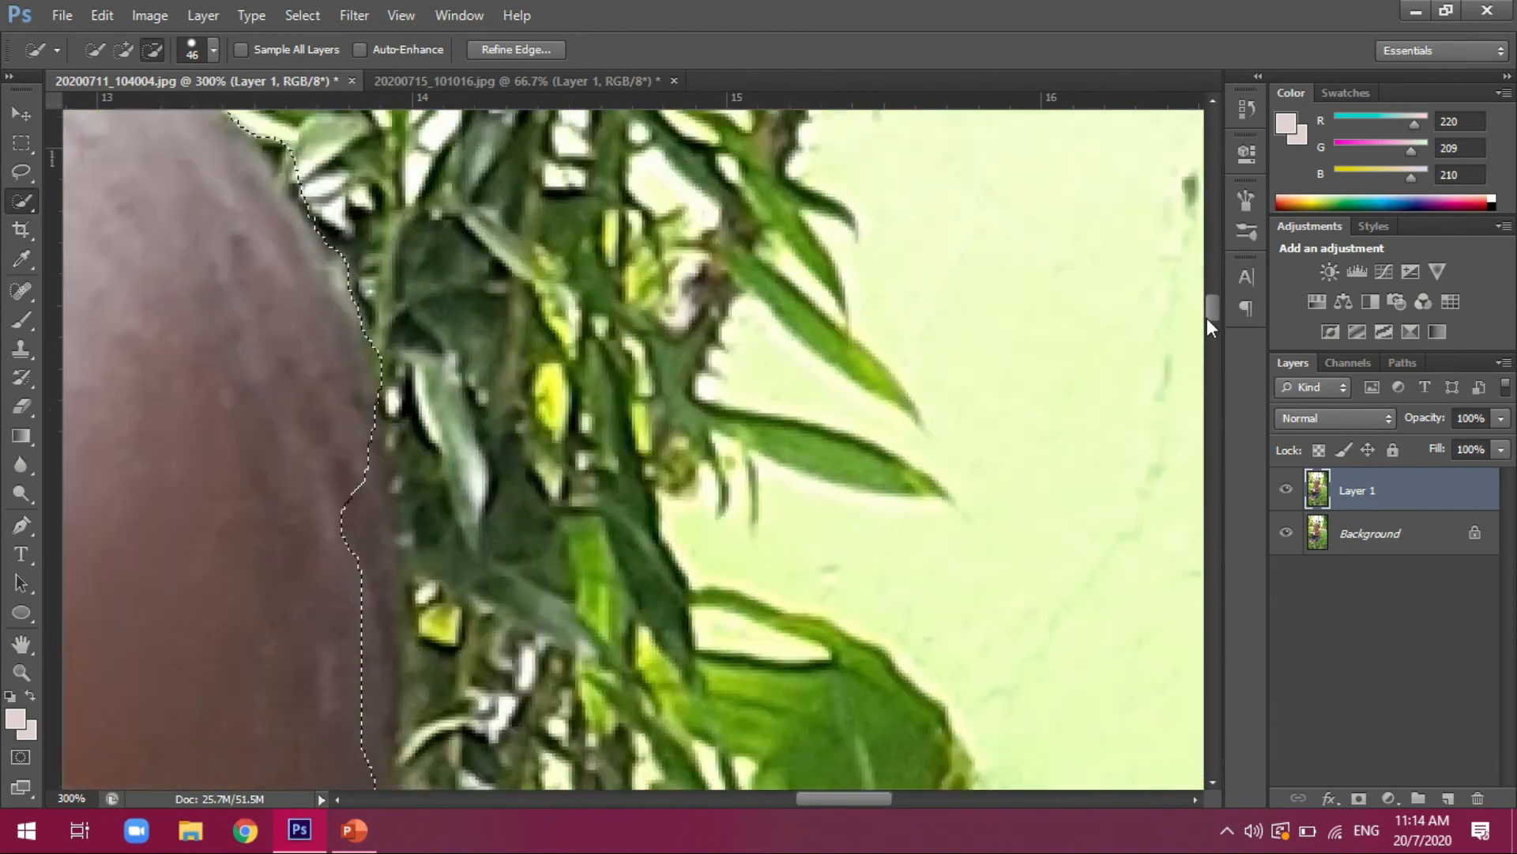
left_click_drag(1208, 318, 1208, 321)
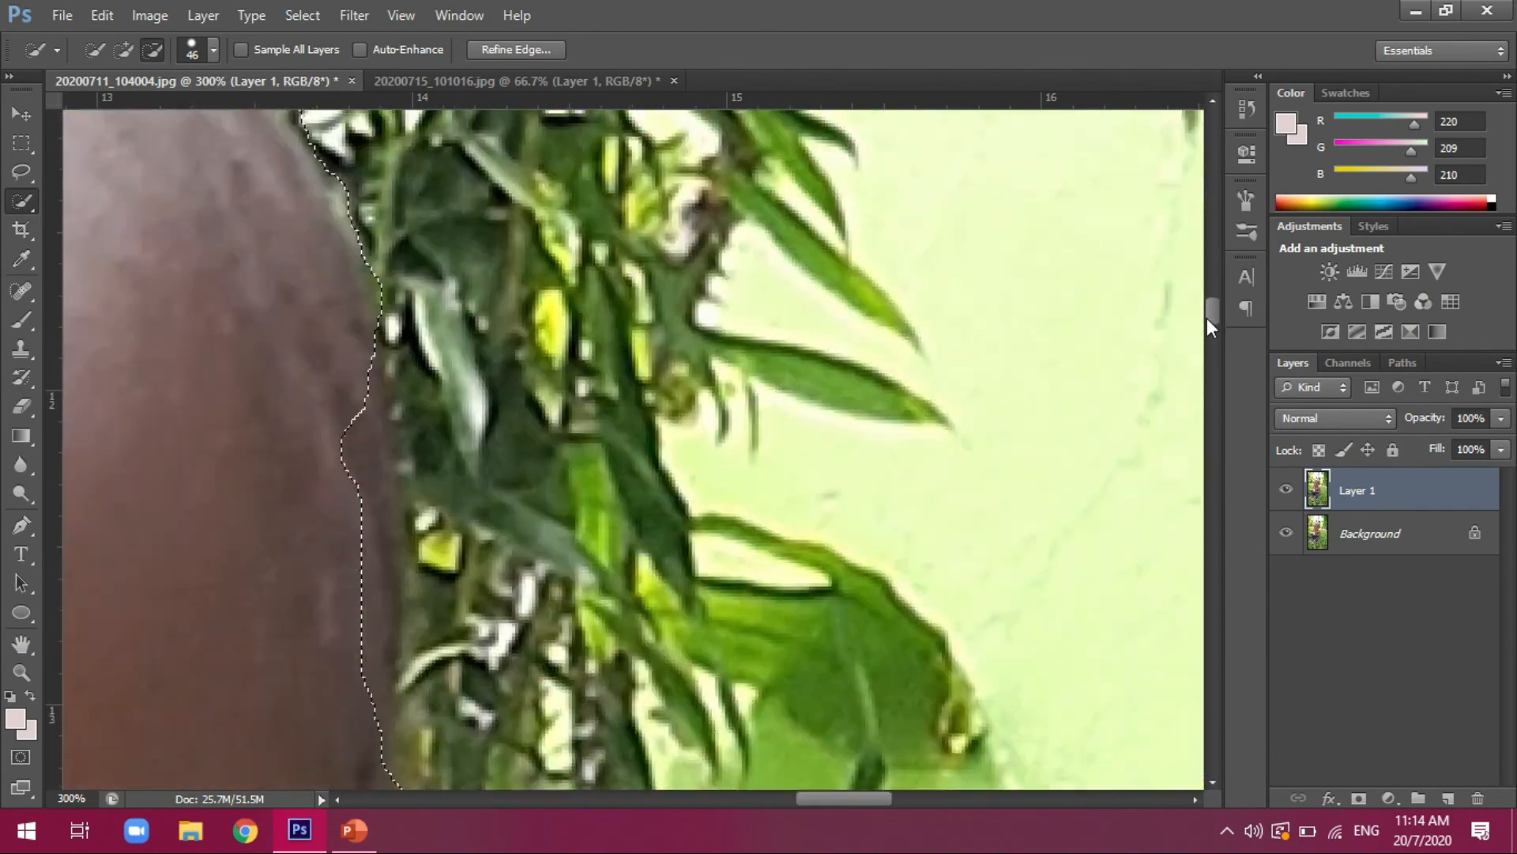
left_click(214, 50)
left_click(117, 118)
left_click(123, 51)
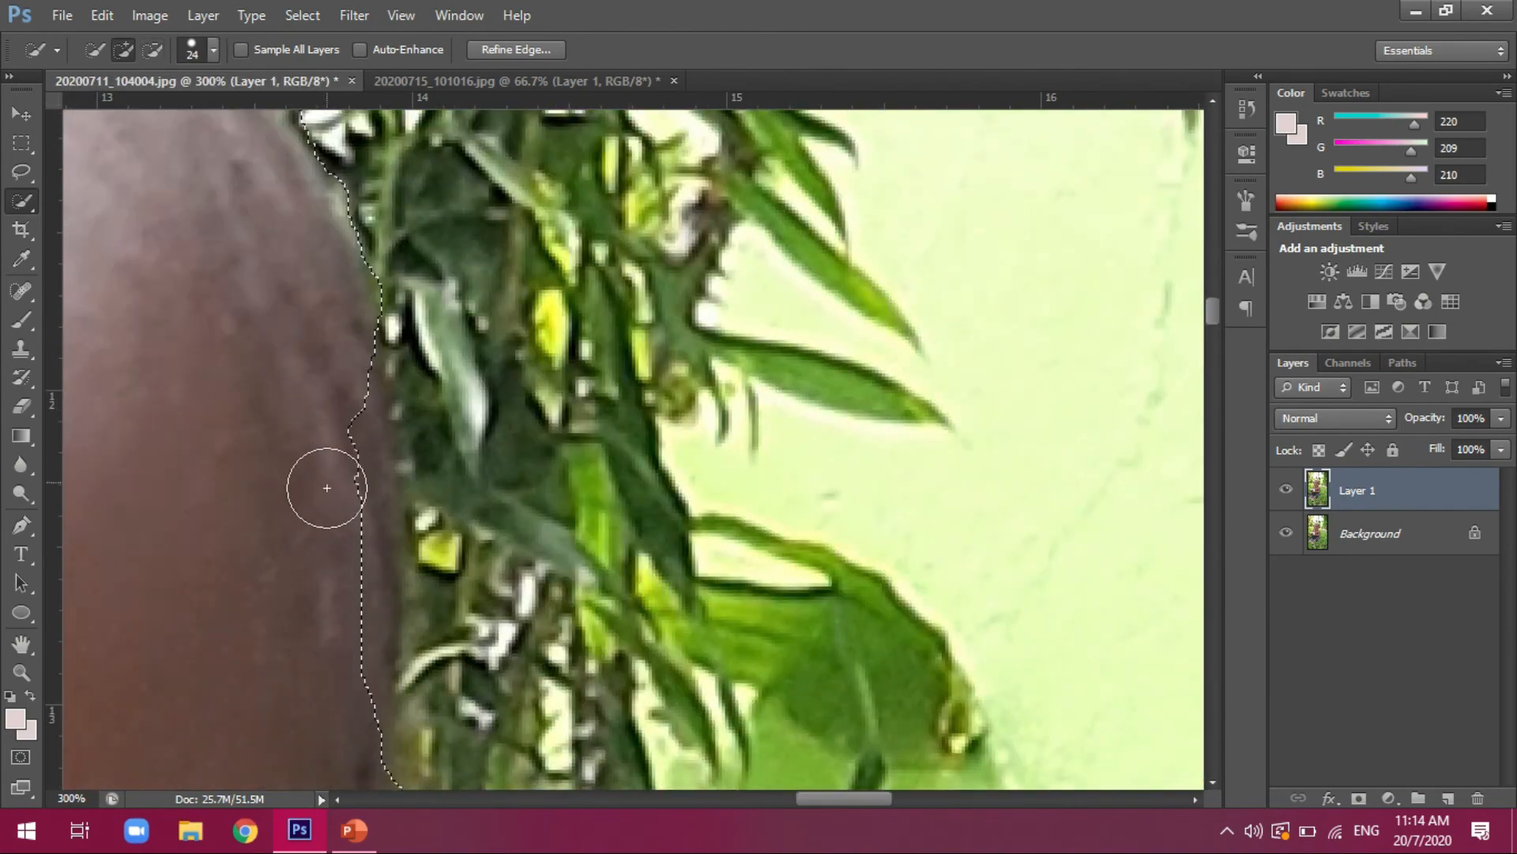
- Reduce the Quick Selection brush to 8 px in subtract mode and tidy the selection edge between the child's temple and ear
key("ctrl+minus")
key("ctrl+minus")
key("bracketleft")
key("bracketleft")
key("bracketleft")
key("bracketleft")
key("bracketleft")
key("Return")
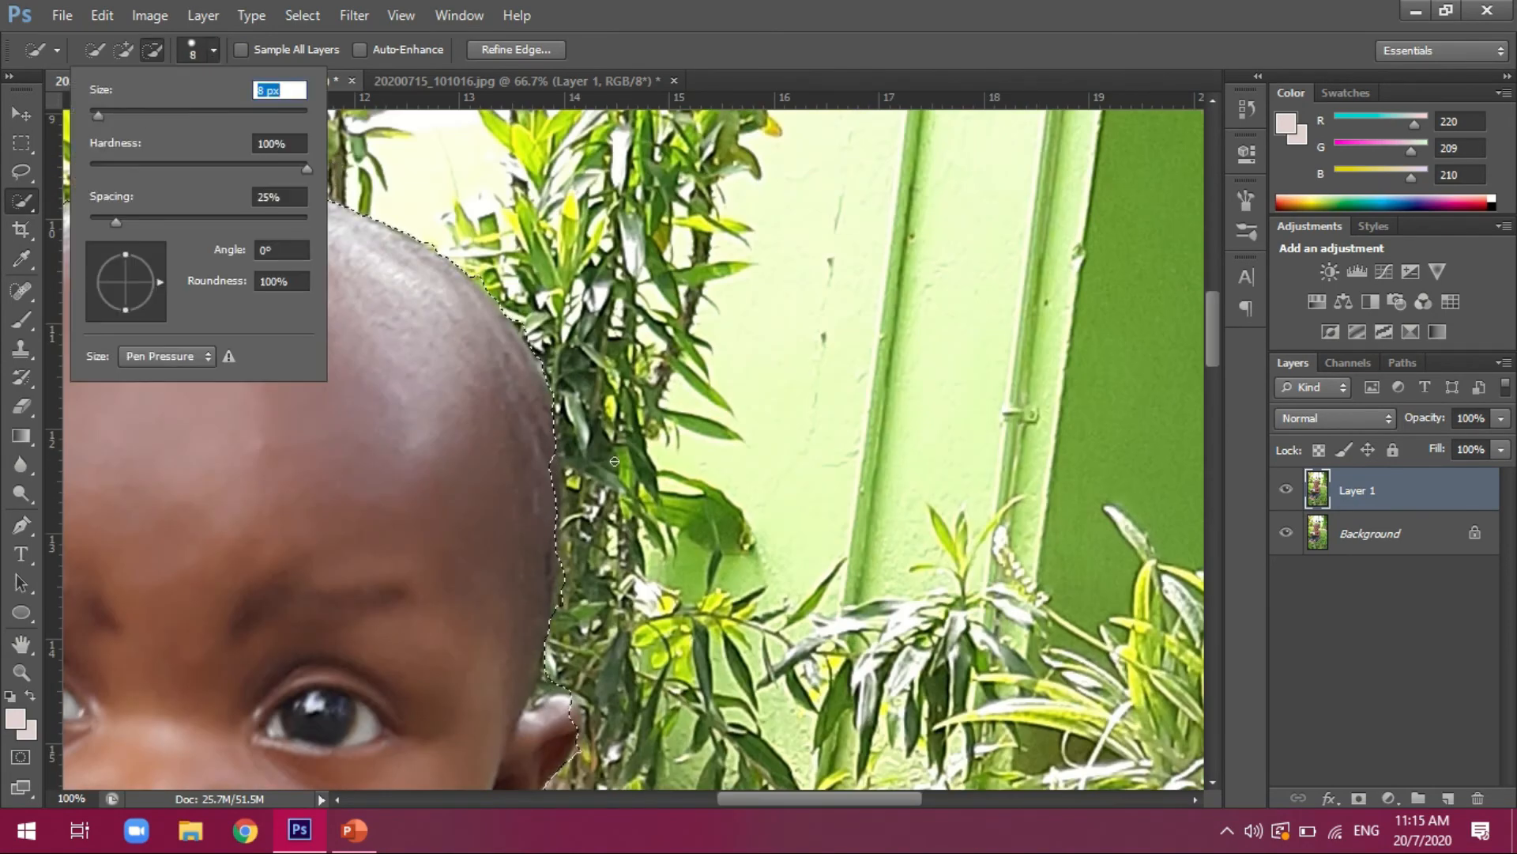
- Subtract the foliage beside the child's other temple and ear from the selection with 42 px and 11 px Quick Selection brushes
key("ctrl+minus")
left_click(214, 50)
left_click(124, 116)
key("Return")
key("ctrl+Tab")
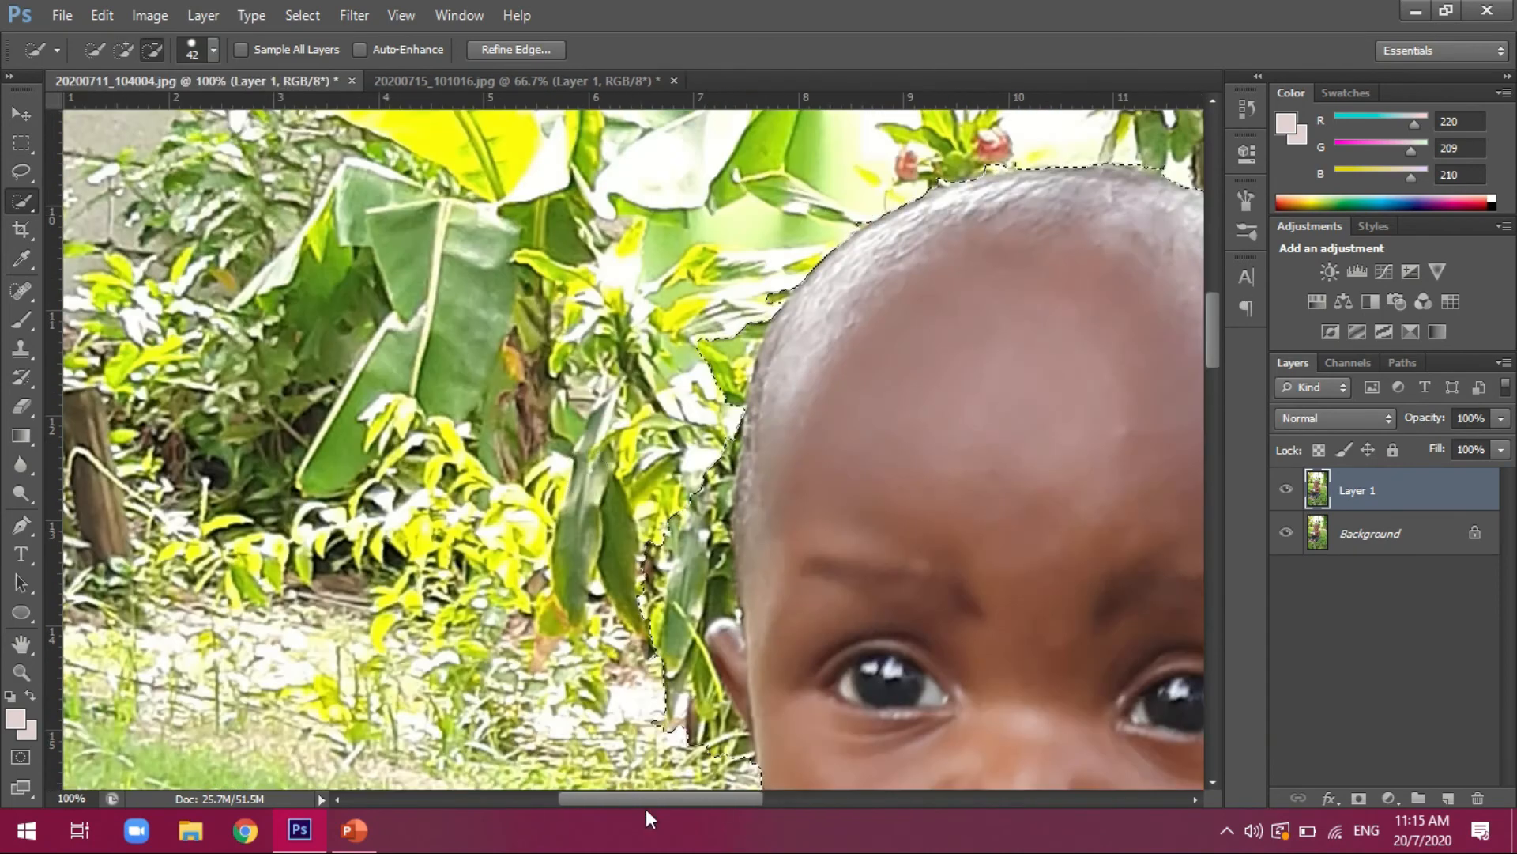
left_click(214, 50)
left_click(111, 116)
key("Return")
left_click_drag(723, 512, 684, 640)
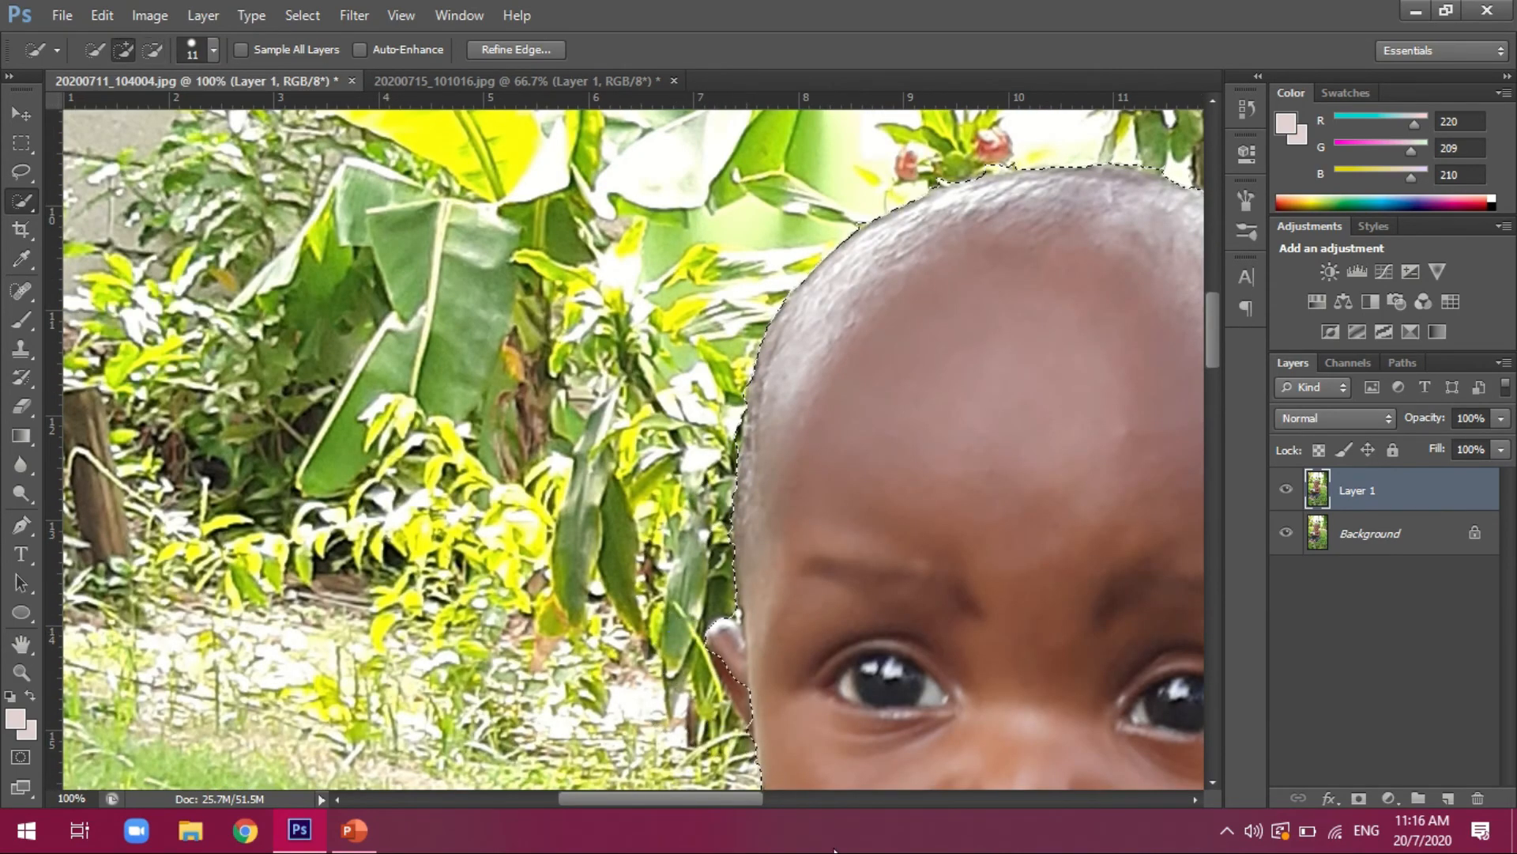
- Subtract the grass between the child's legs from the selection with the 11 px brush, and enlarge the brush to 39 px
scroll(1220, 386, "down", 5)
scroll(1220, 386, "up", 3)
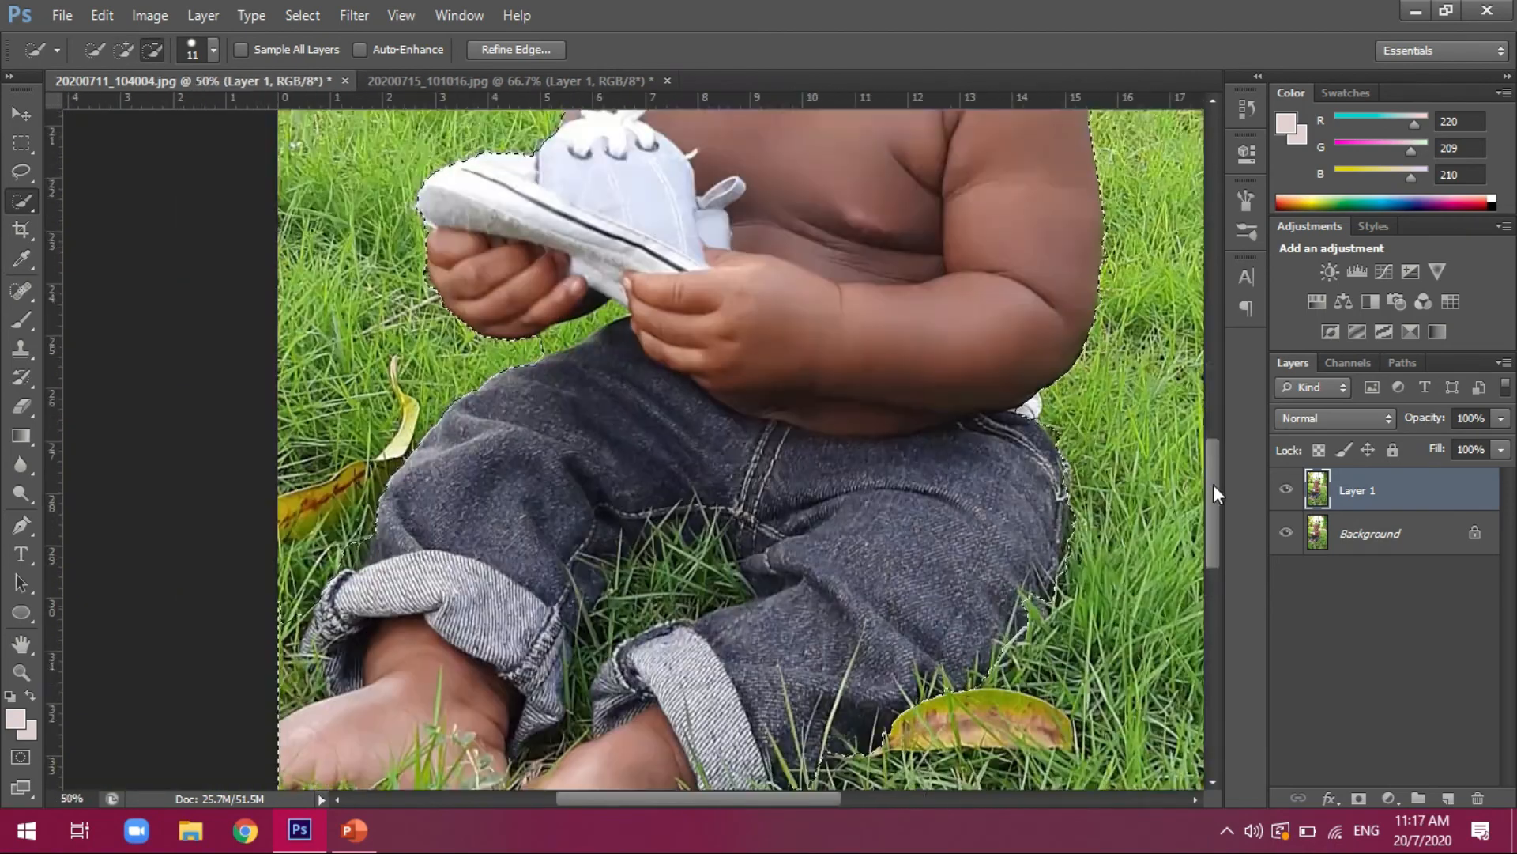
scroll(740, 449, "down", 3)
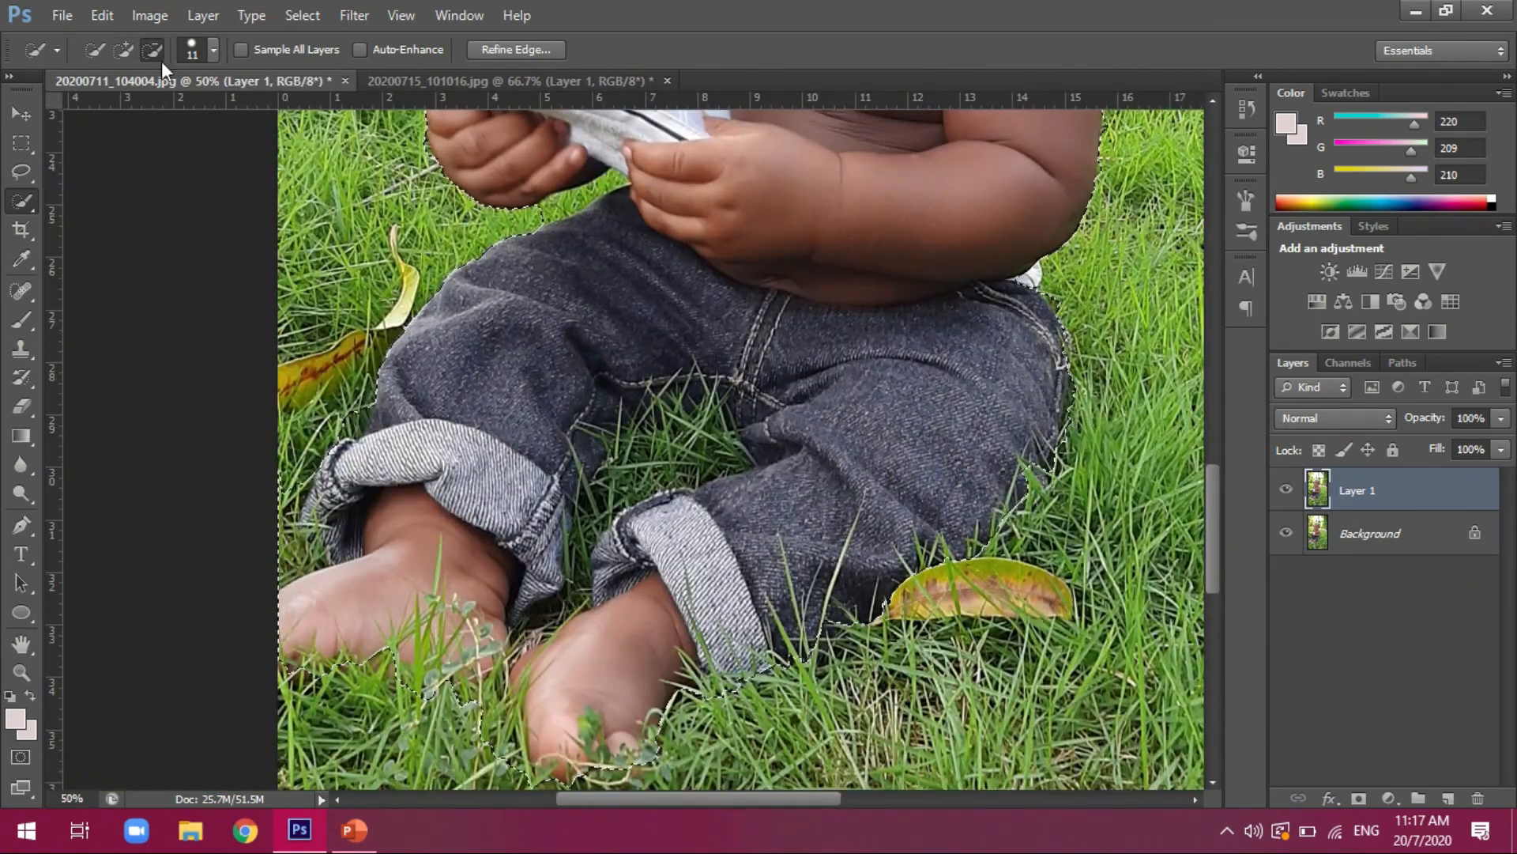
mouse_move(715, 427)
left_mouse_down()
mouse_move(743, 463)
mouse_move(632, 475)
mouse_move(680, 474)
left_mouse_up()
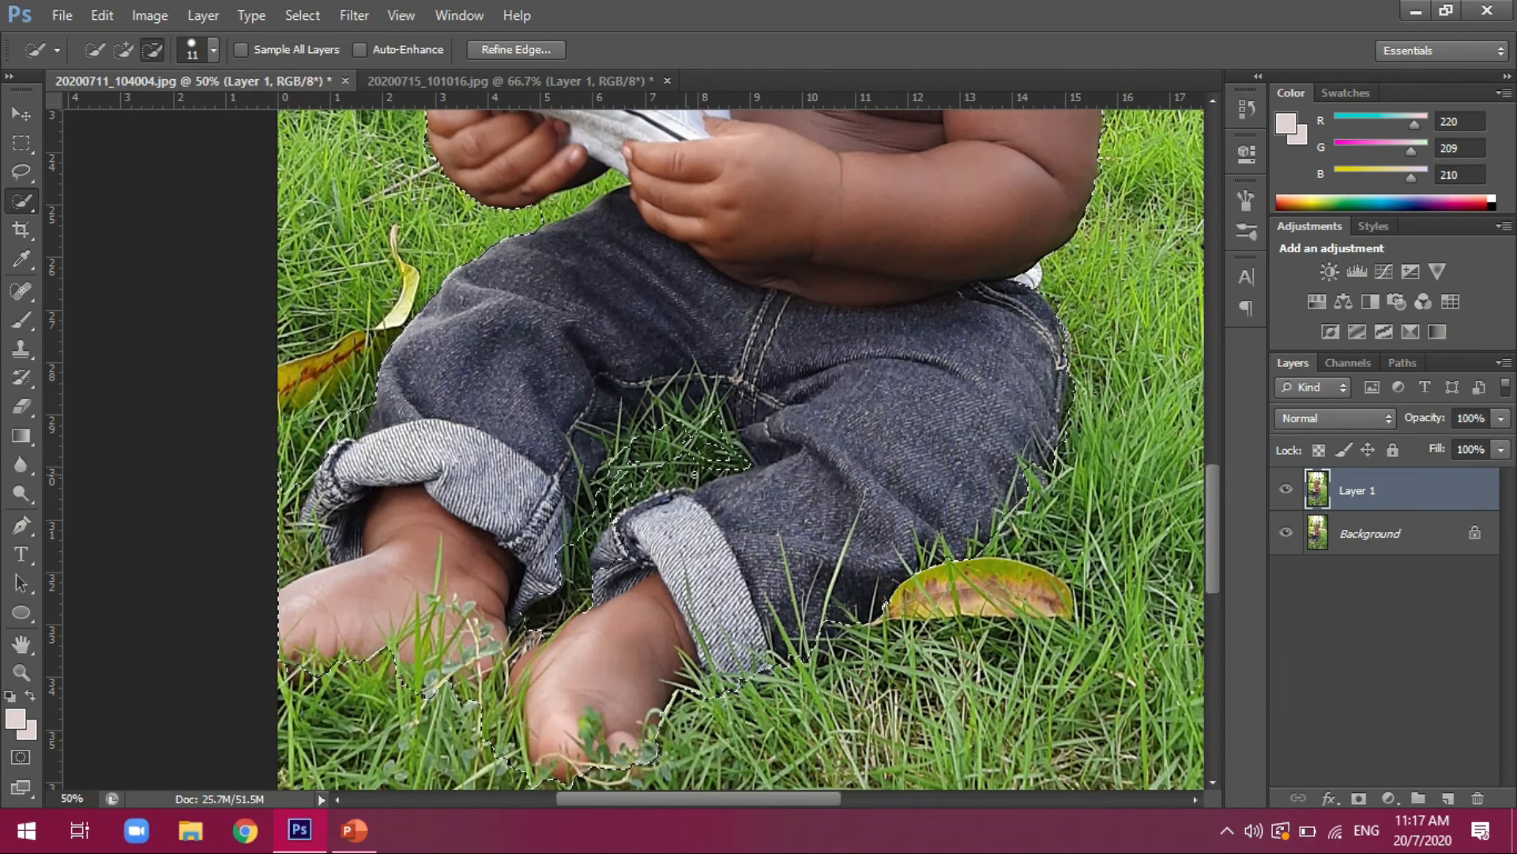
left_click(213, 49)
left_click_drag(83, 118, 110, 118)
key("Return")
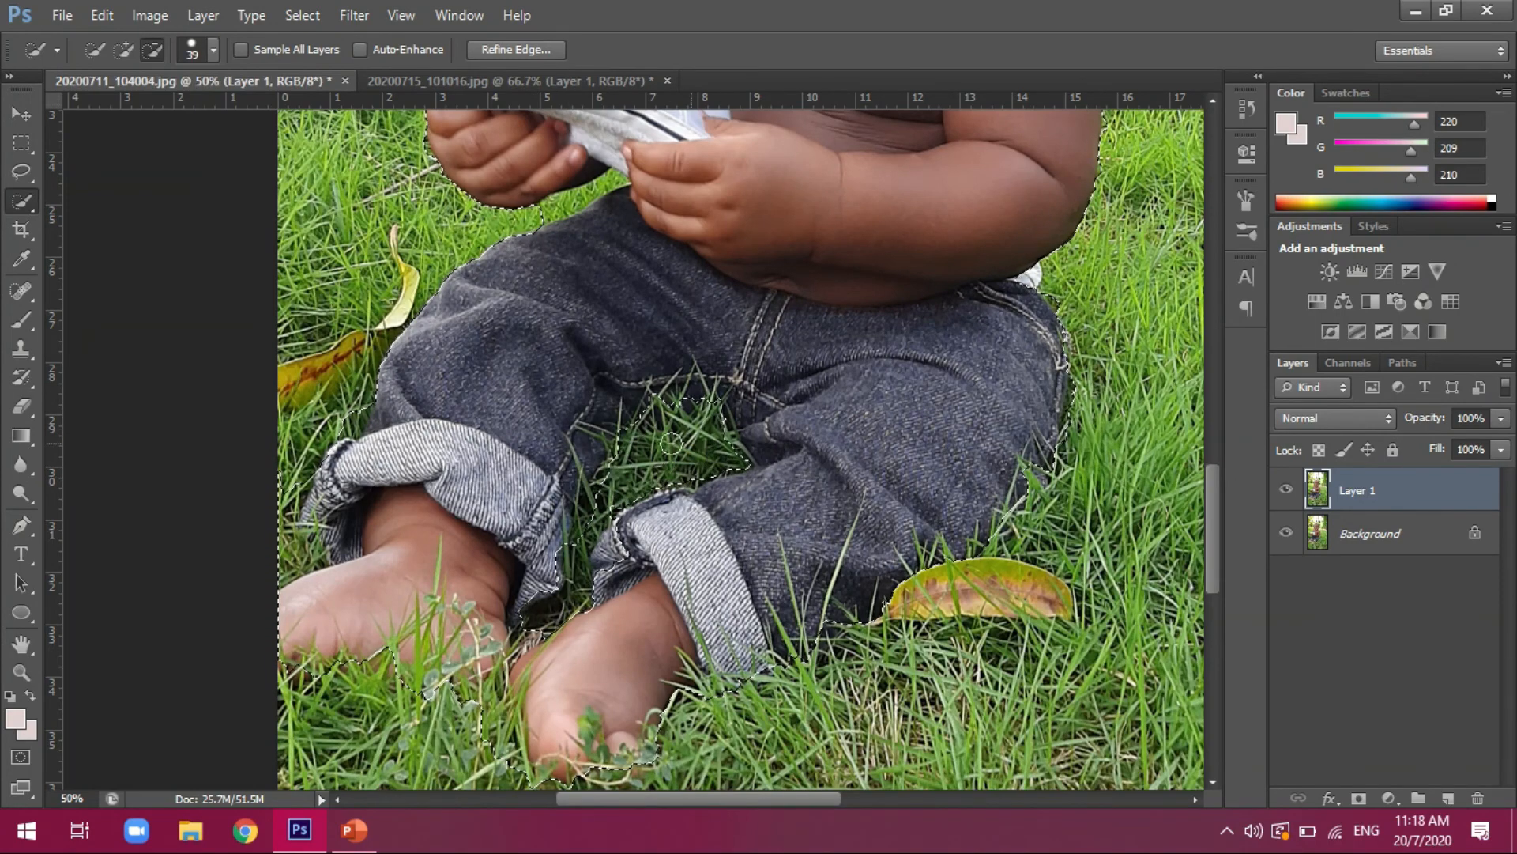
- Refine the background selection's edge with Refine Edge, brushing over the boundary in the gap between the child's legs, and output it as a selection
scroll(684, 440, "down", 4)
scroll(568, 558, "up", 2)
scroll(567, 558, "down", 2)
left_click(302, 15)
left_click(340, 236)
scroll(742, 376, "up", 3)
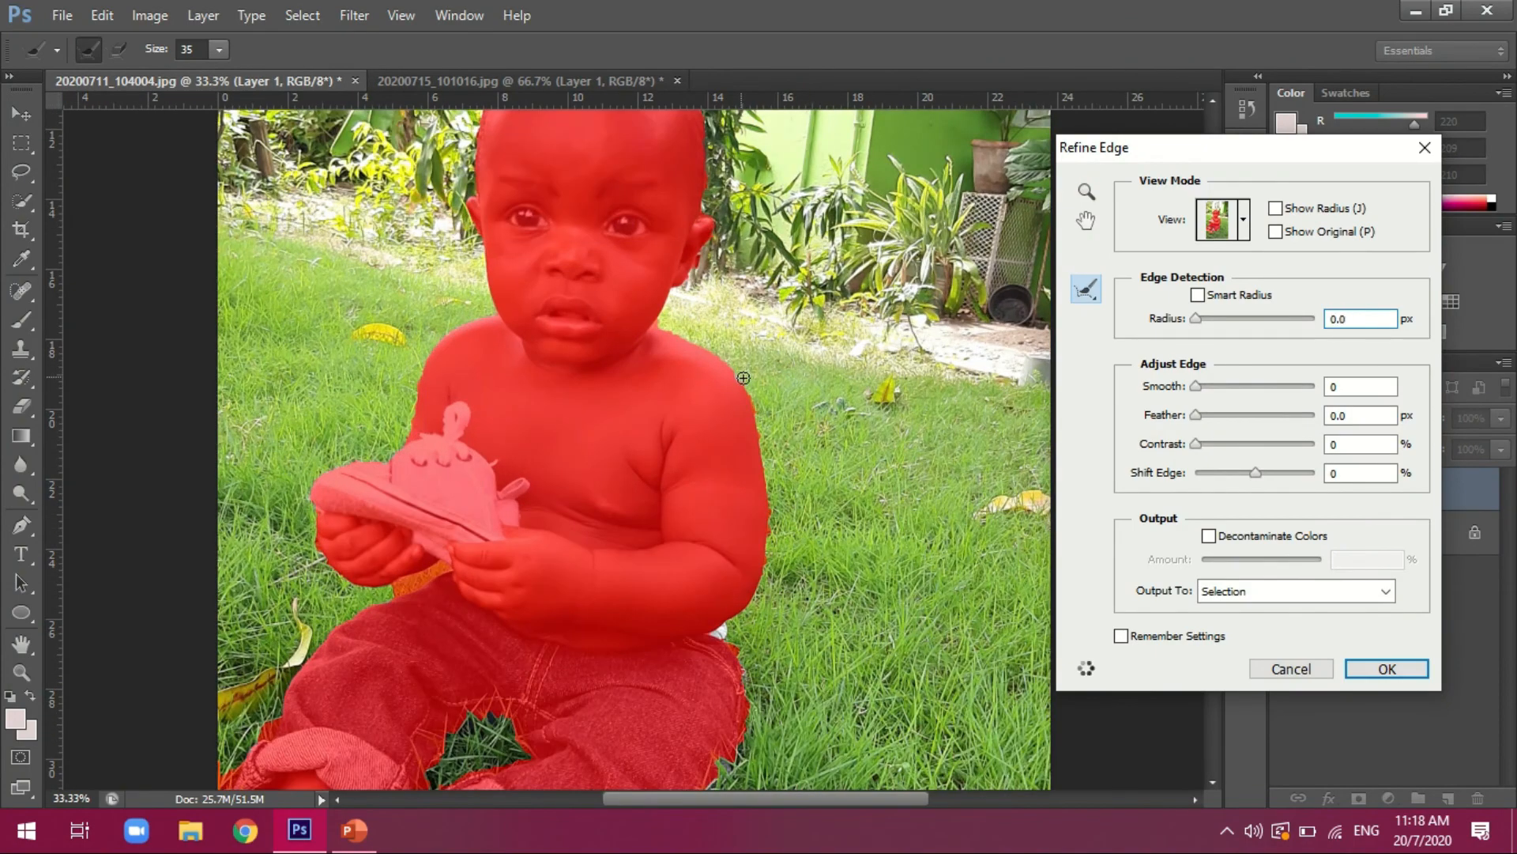
scroll(774, 491, "up", 1)
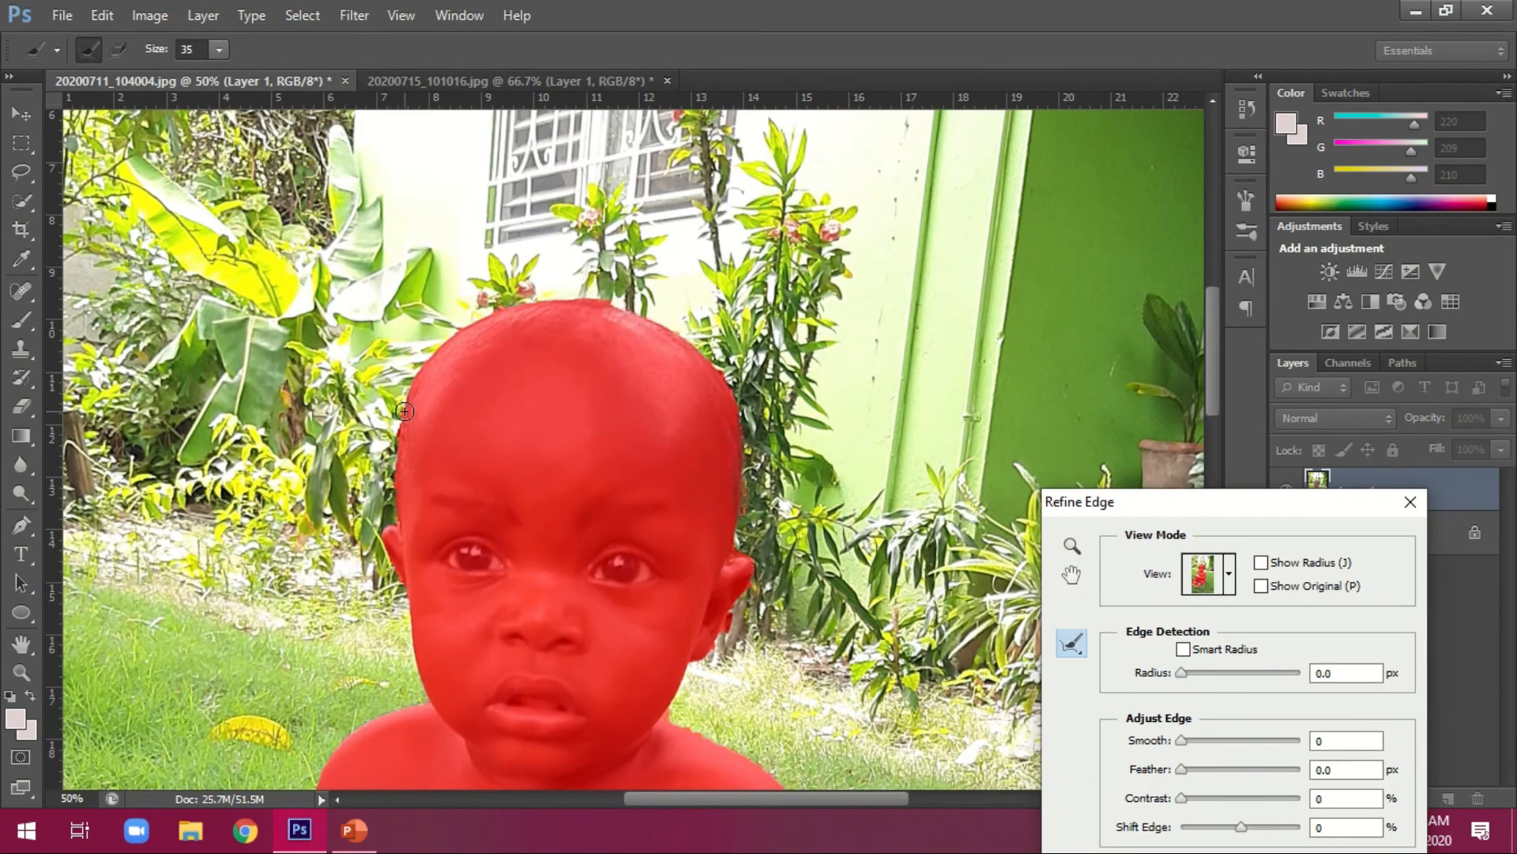
left_click_drag(1217, 332, 1214, 506)
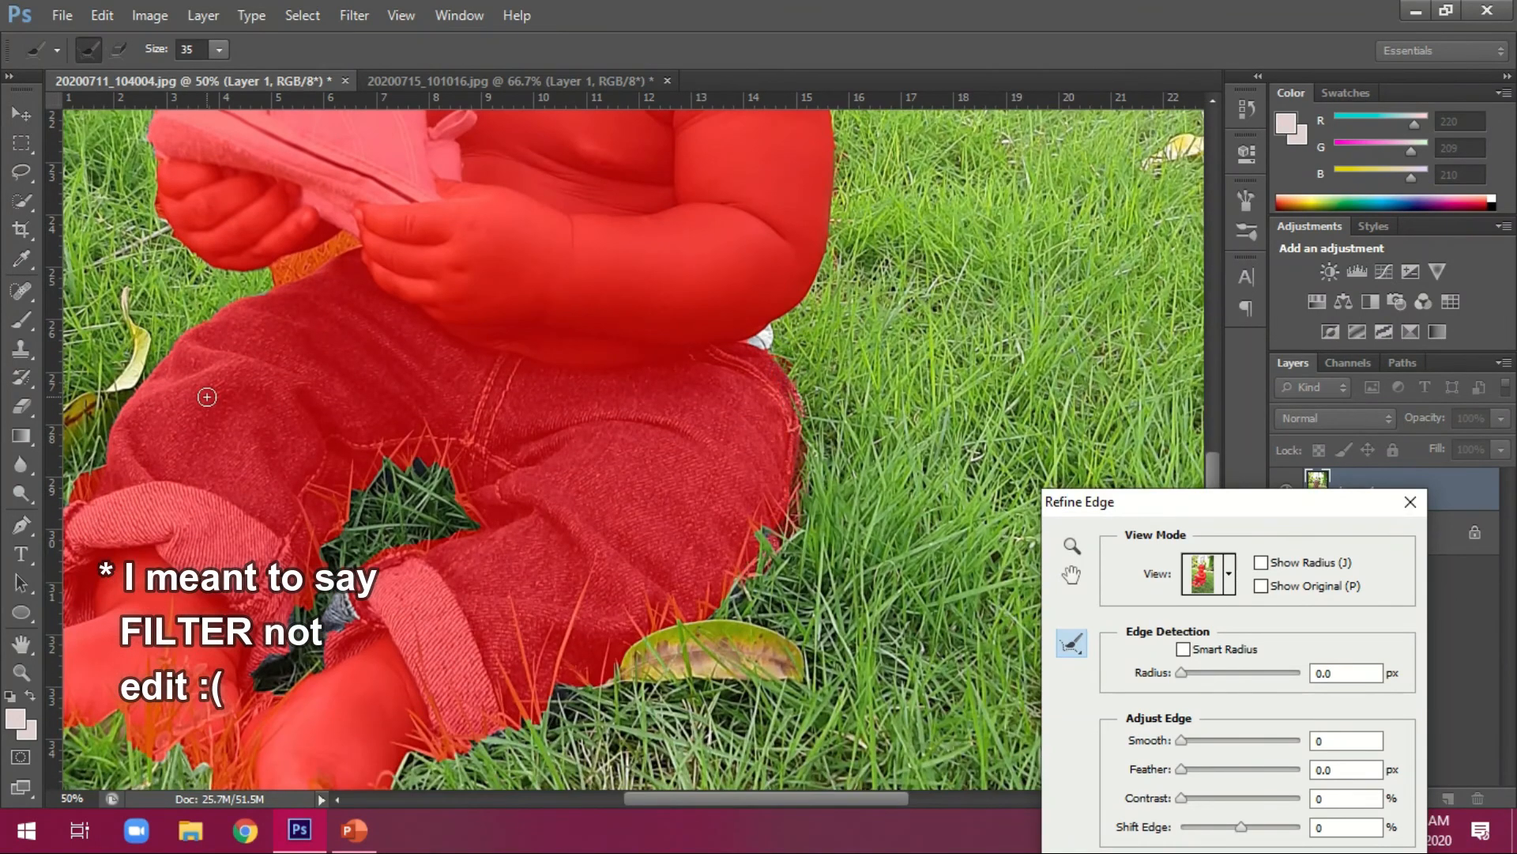
left_click_drag(298, 547, 282, 648)
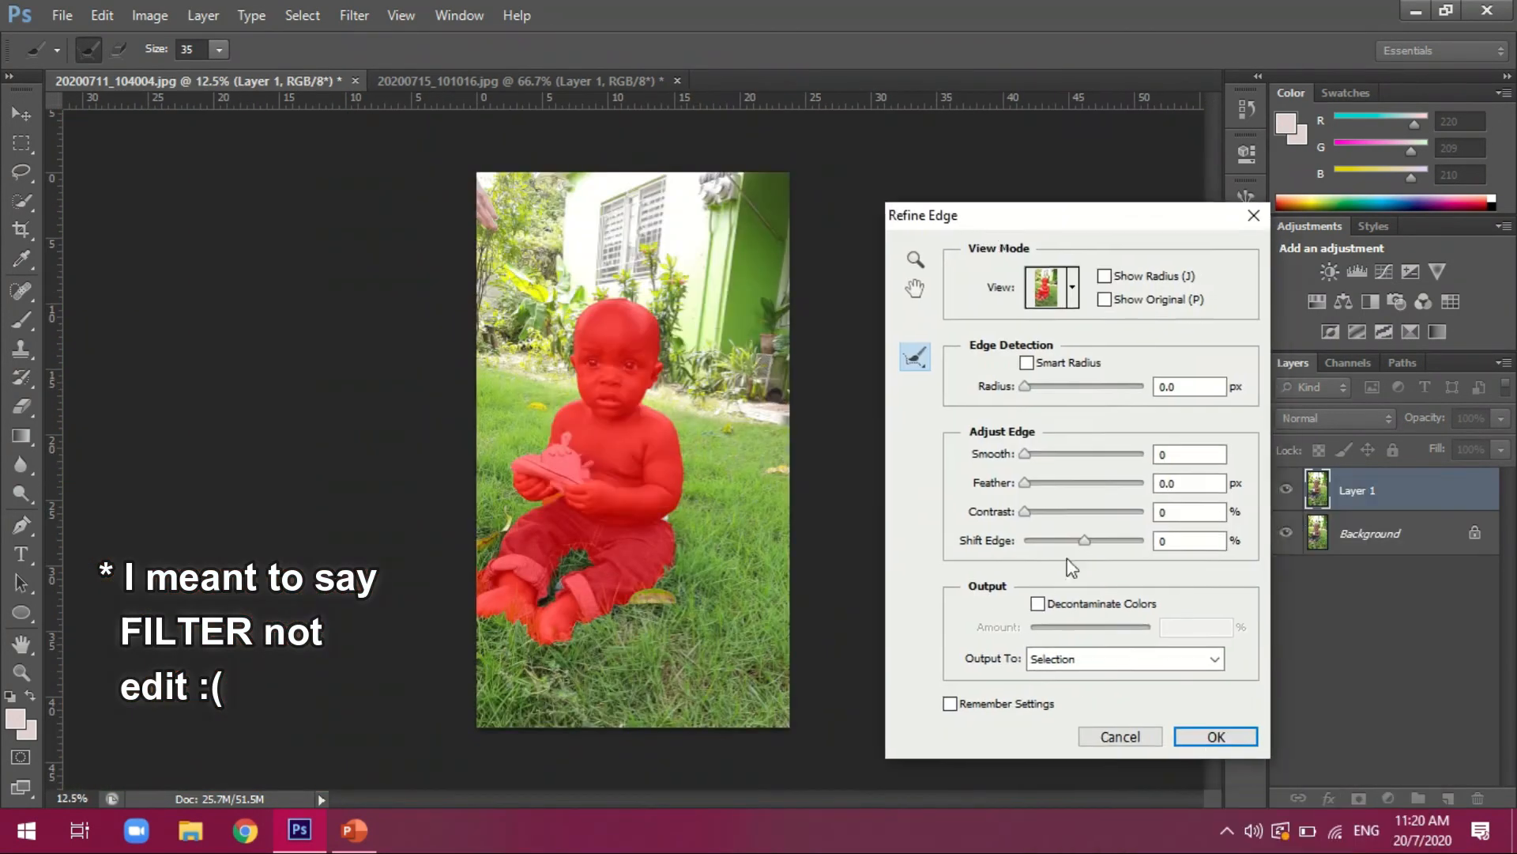
key("Return")
- Add a Tilt-Shift blur to the background, keeping focus from the child's chest to below the feet, with full blur above the shoulders
left_click(354, 15)
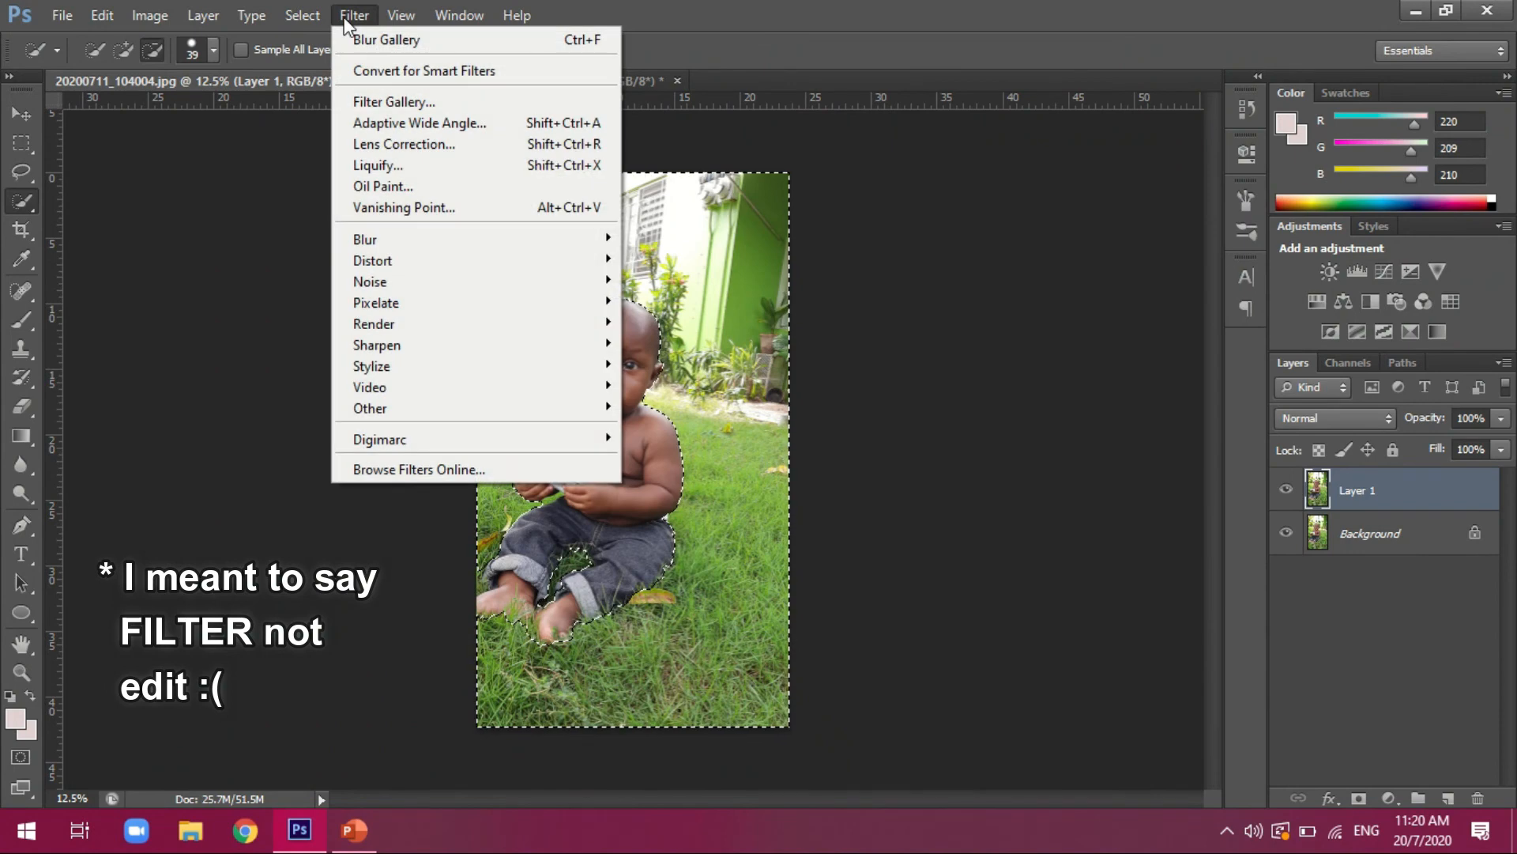
mouse_move(423, 241)
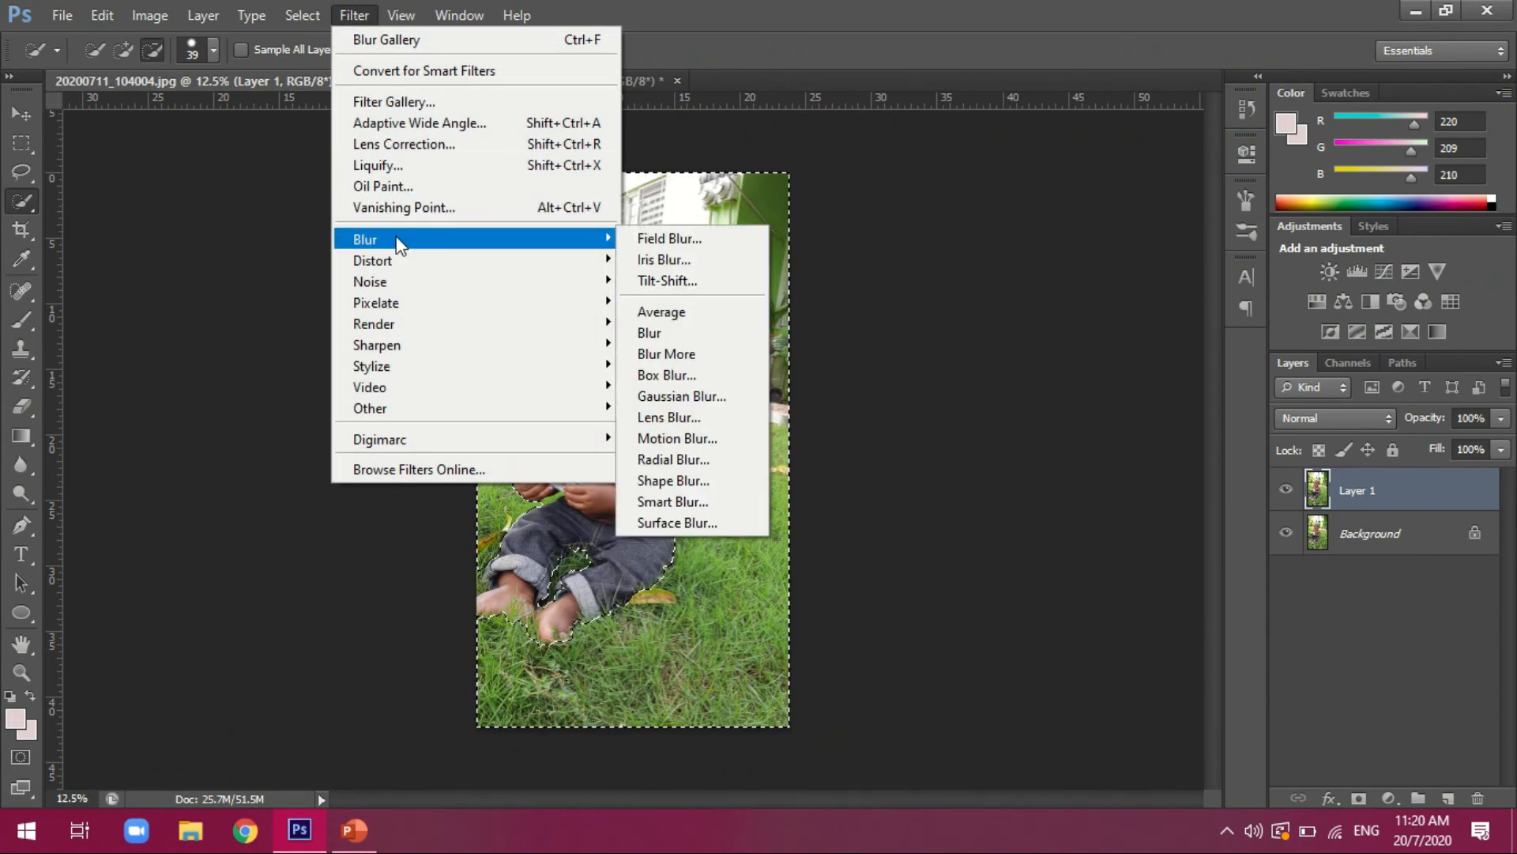
left_click(704, 277)
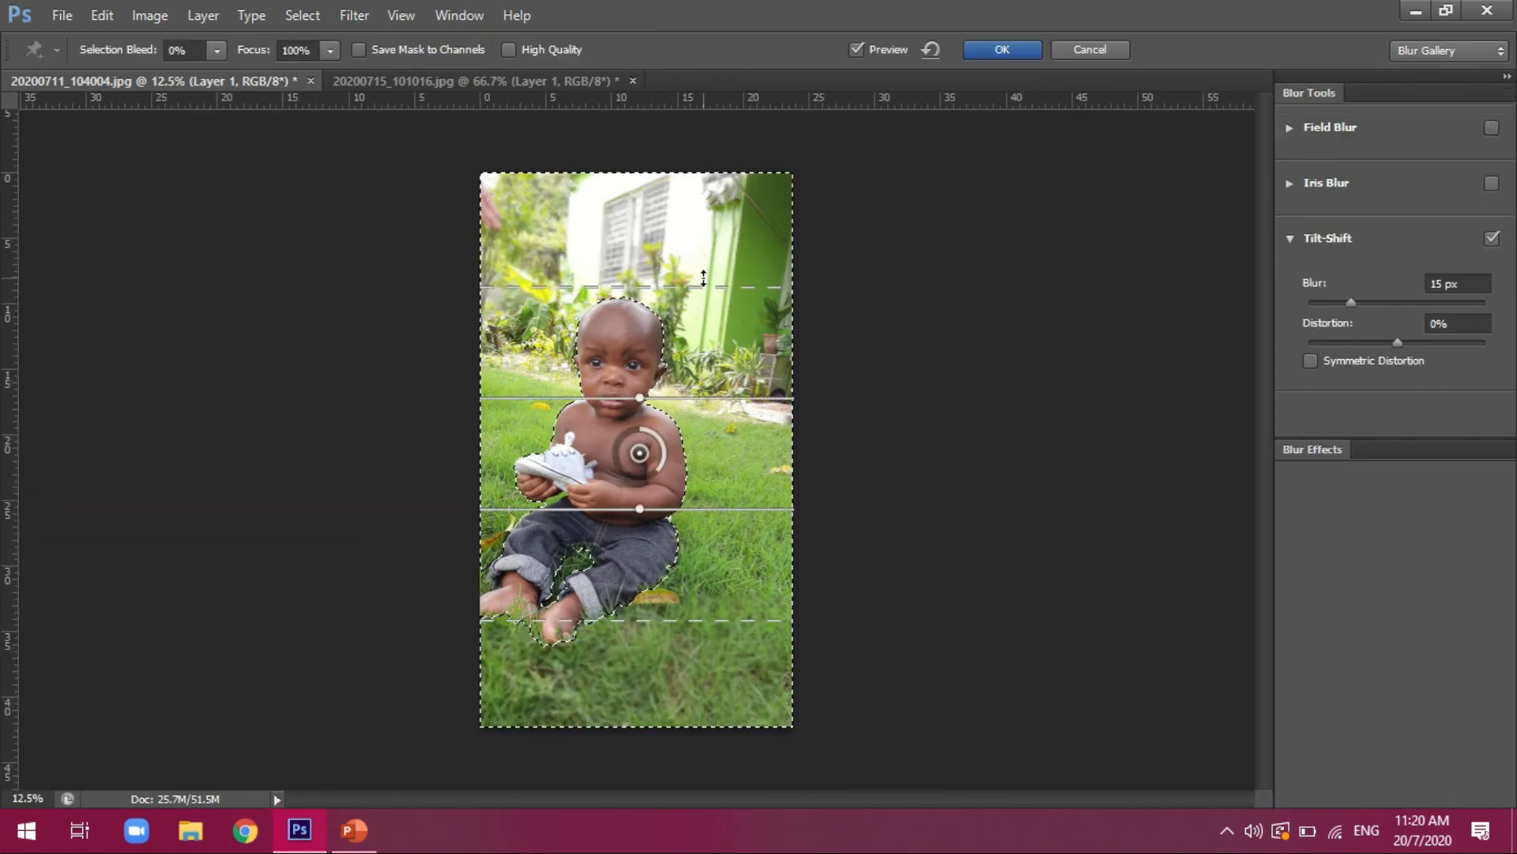
key("ctrl+plus")
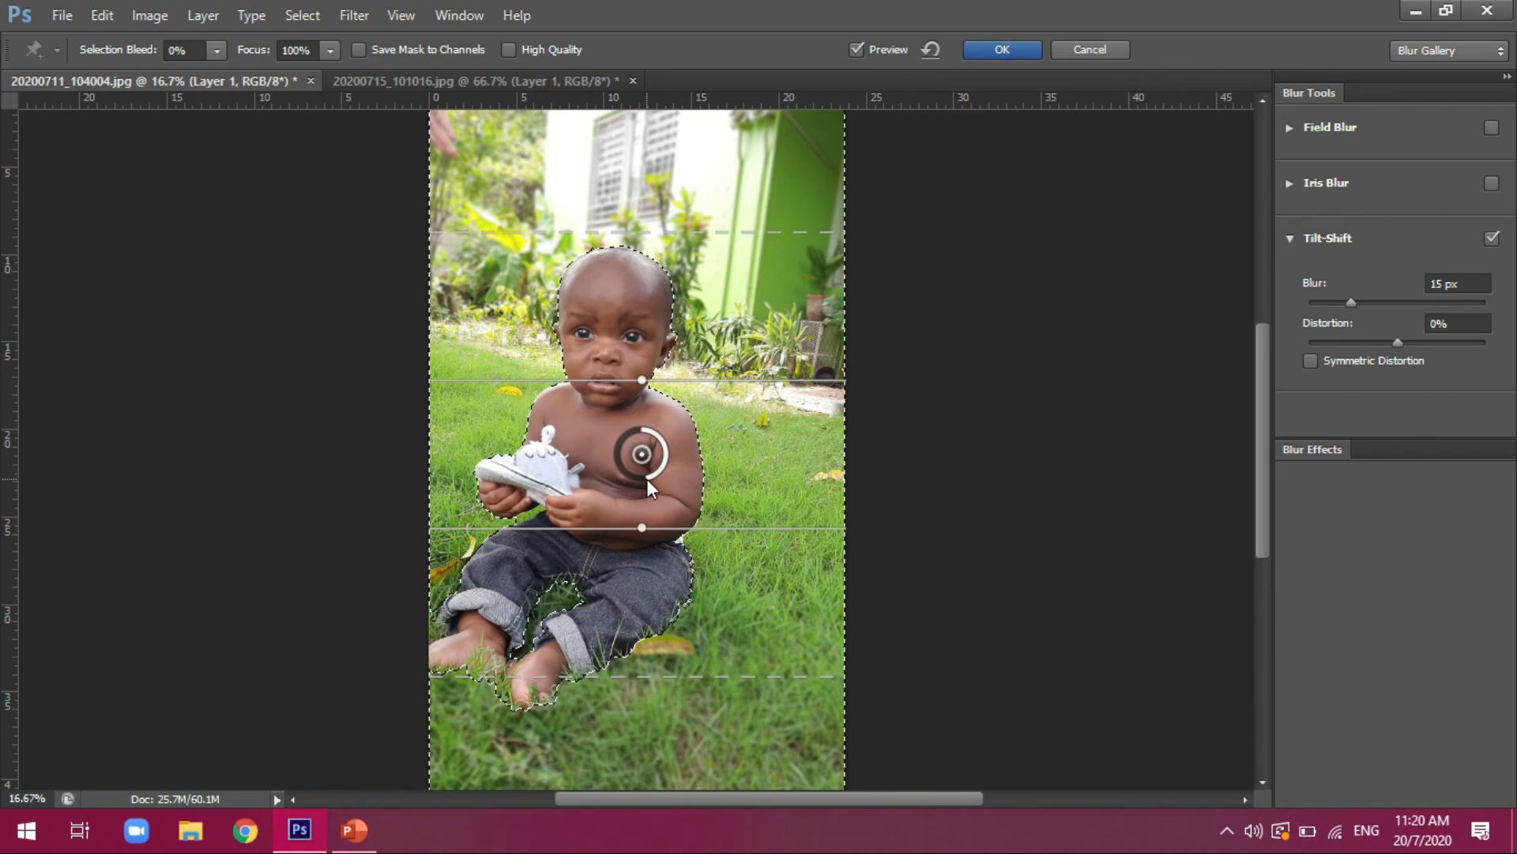
left_click_drag(671, 404, 668, 465)
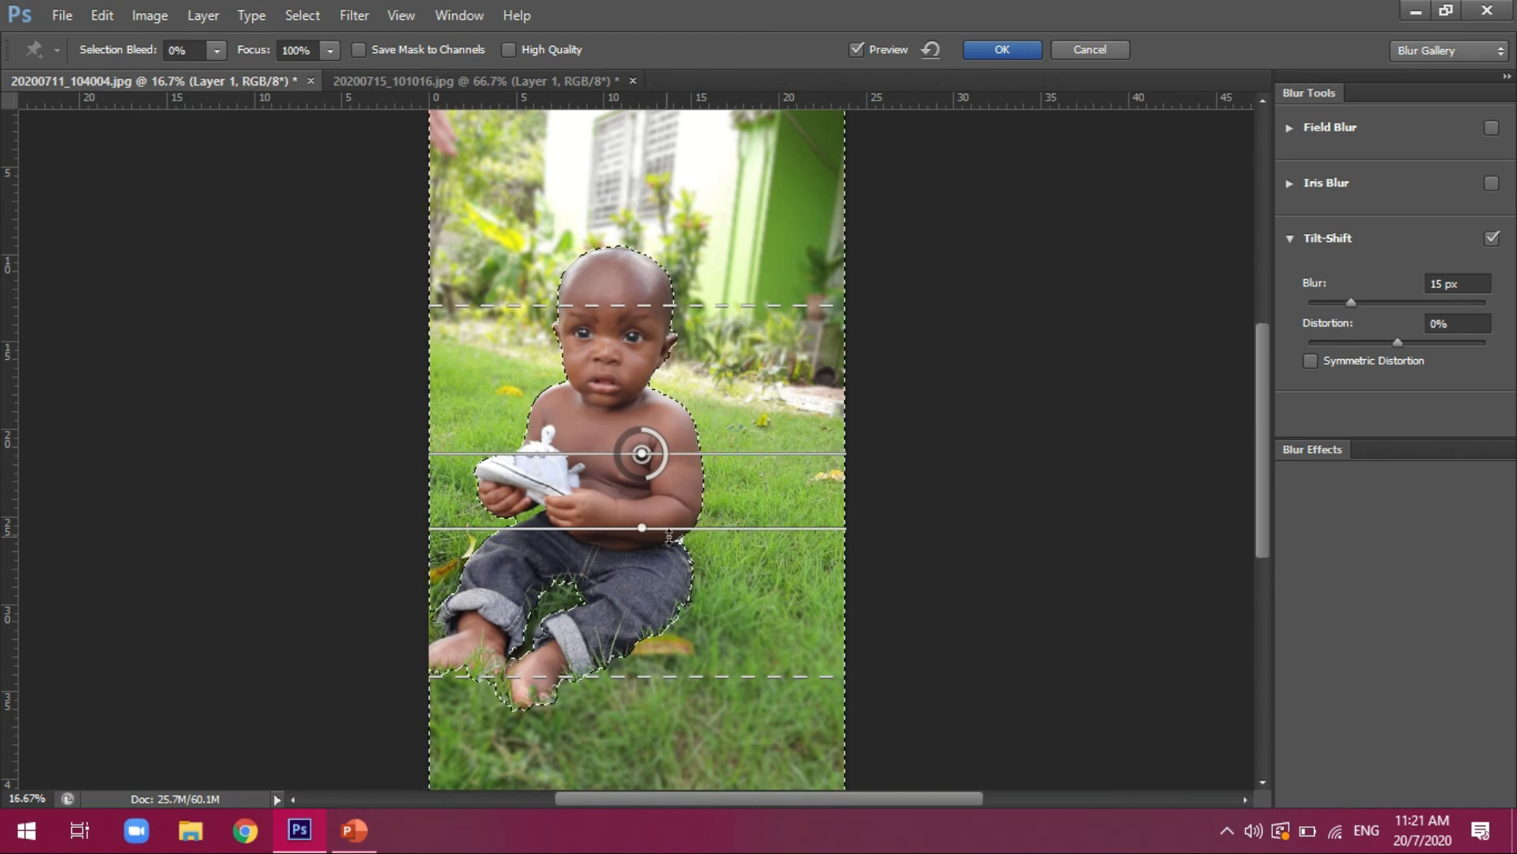
left_click_drag(683, 534, 684, 739)
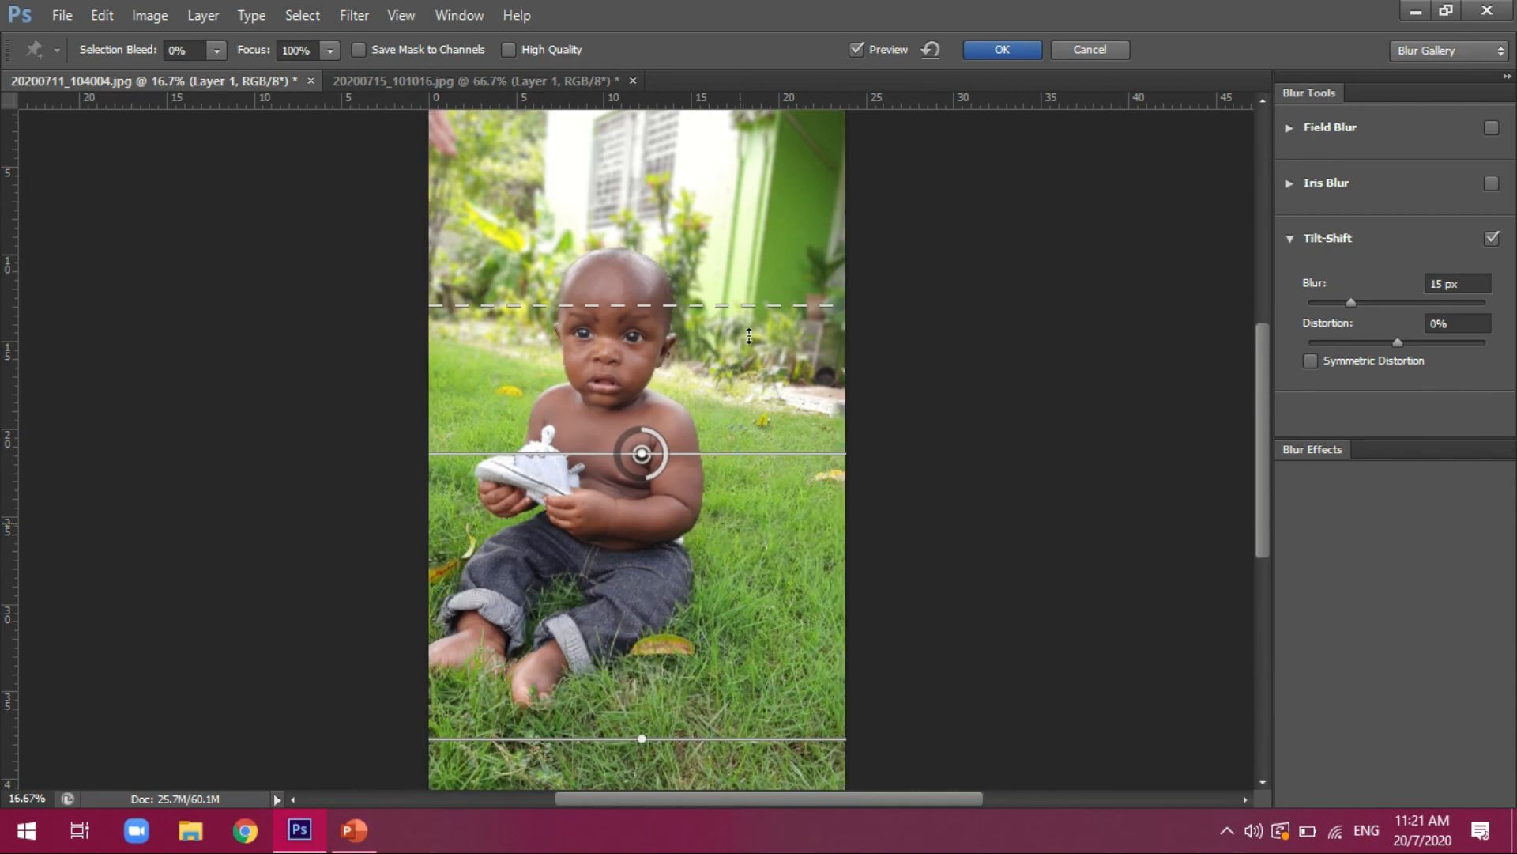
left_click_drag(746, 304, 745, 319)
left_click_drag(752, 399, 753, 400)
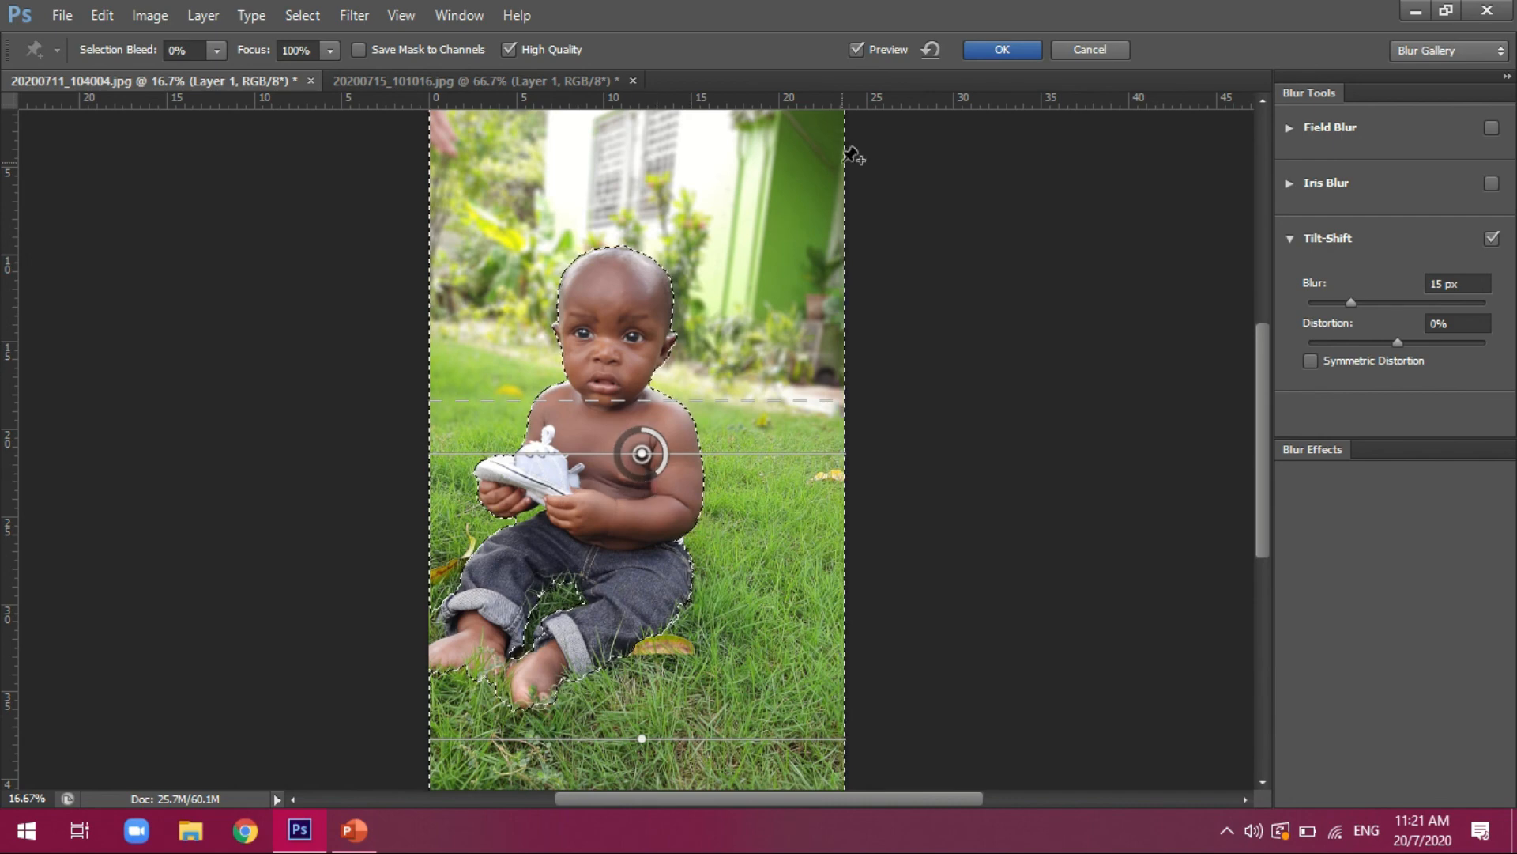
- Apply the Tilt-Shift blur at 15 px with High Quality enabled and clear the selection around the child
left_click(1008, 49)
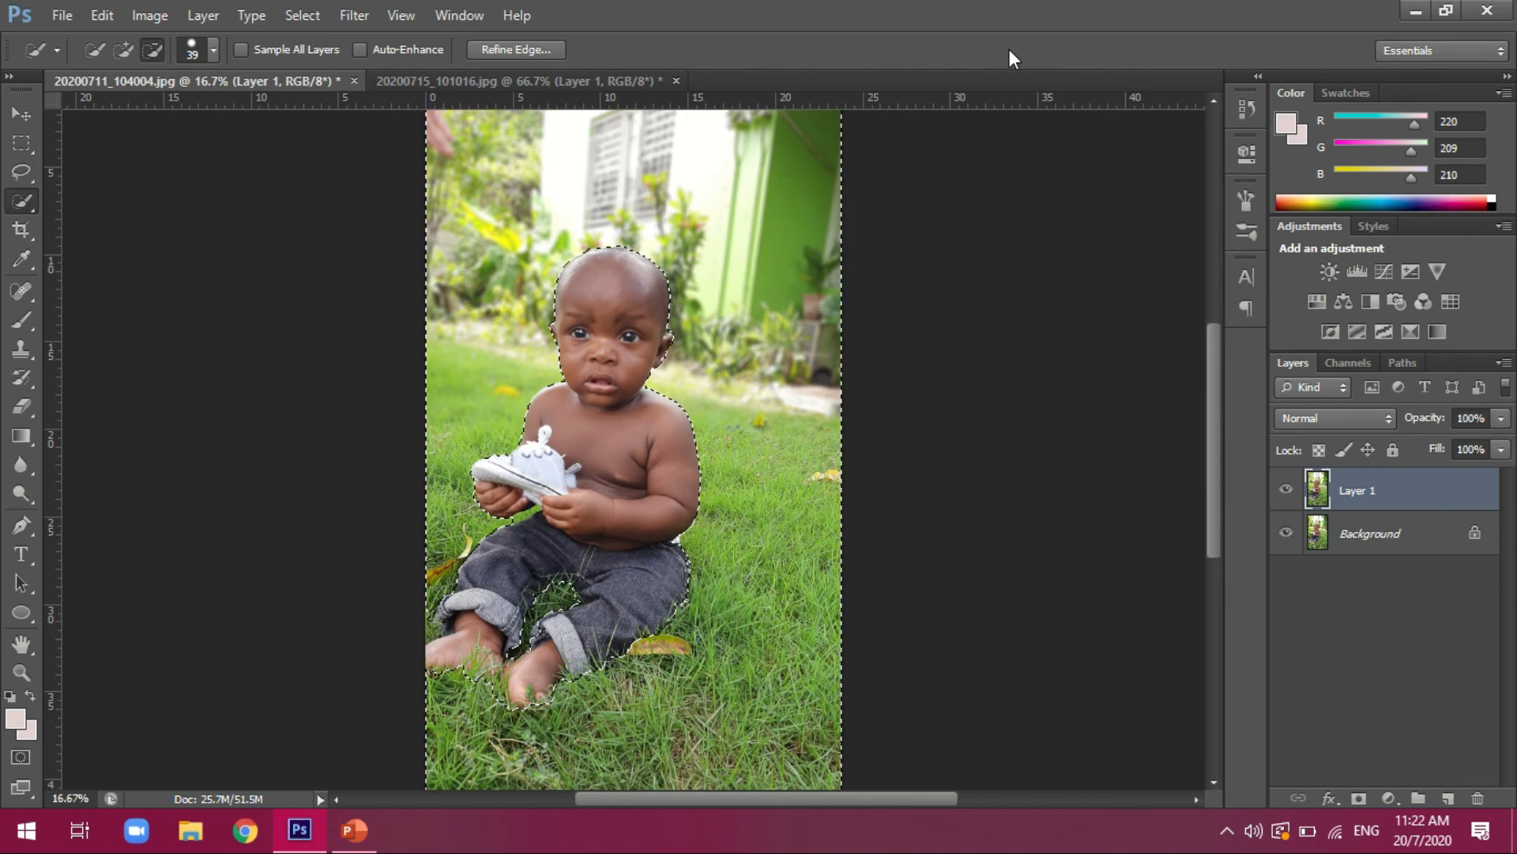
key("ctrl+d")
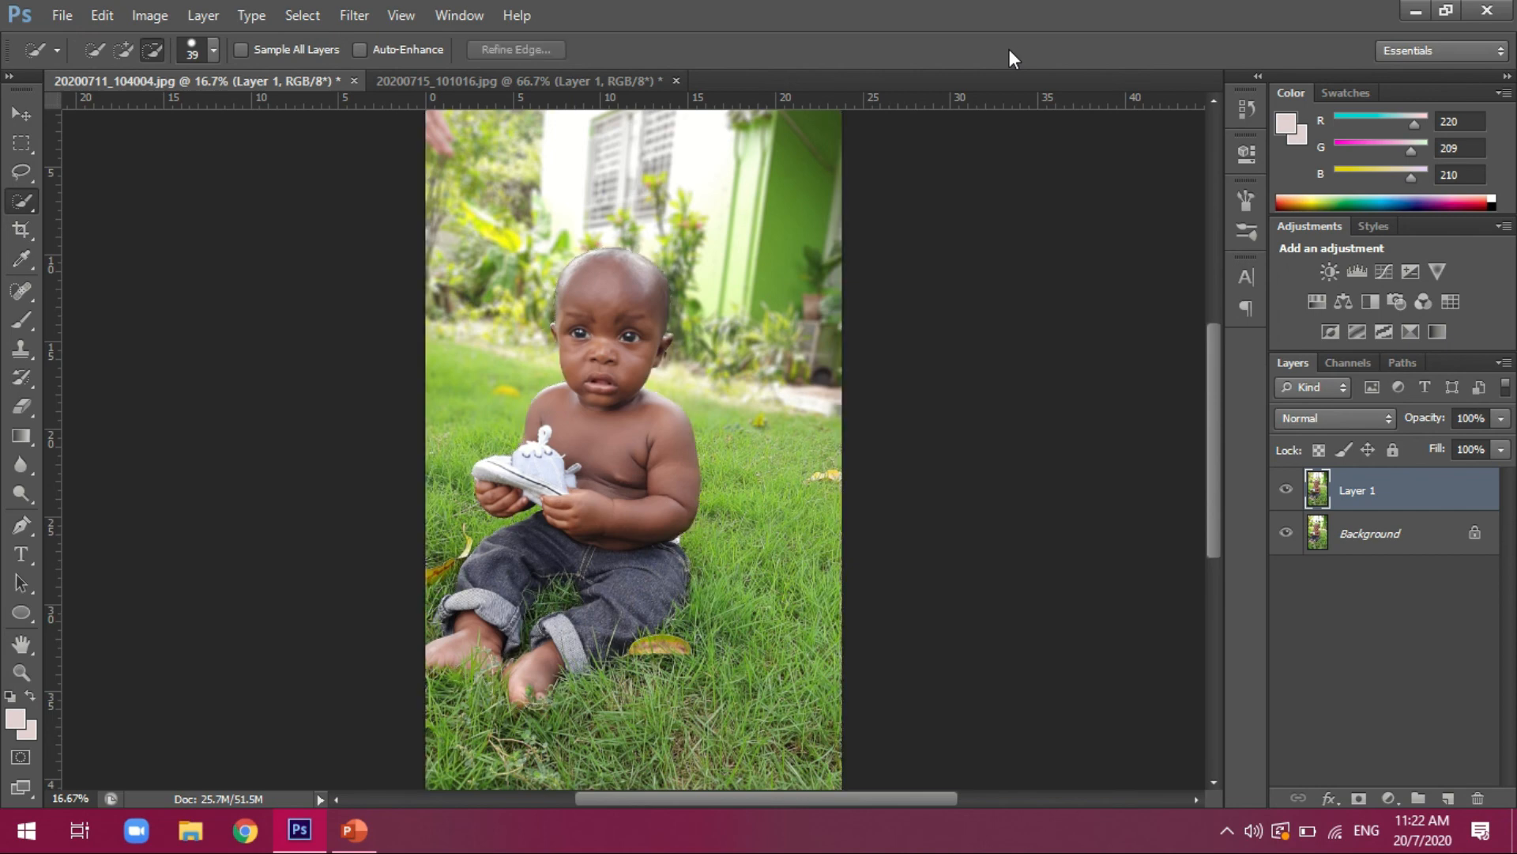
scroll(1009, 49, "up", 2)
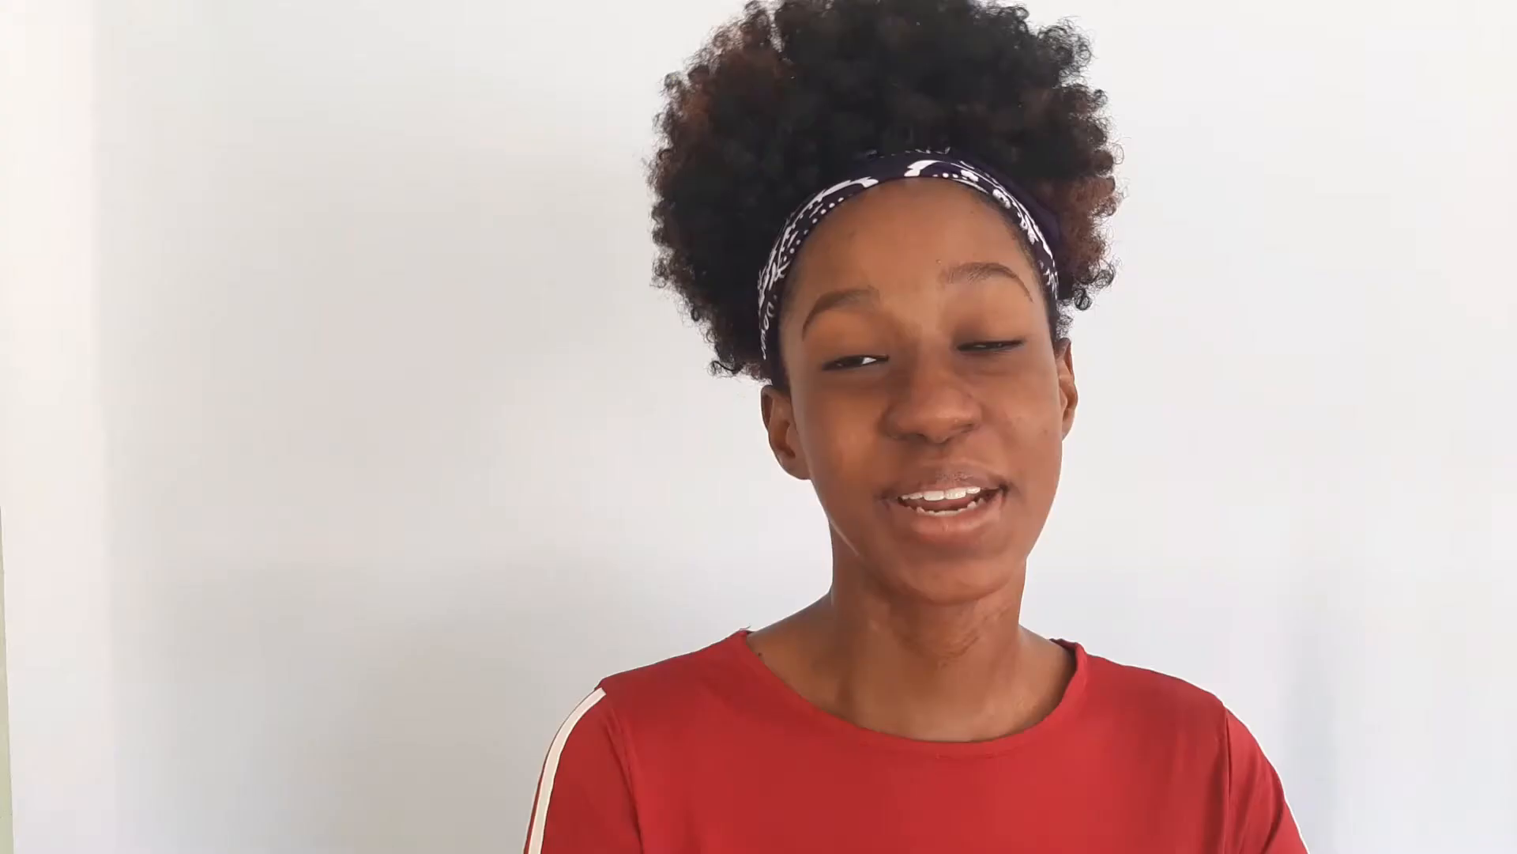